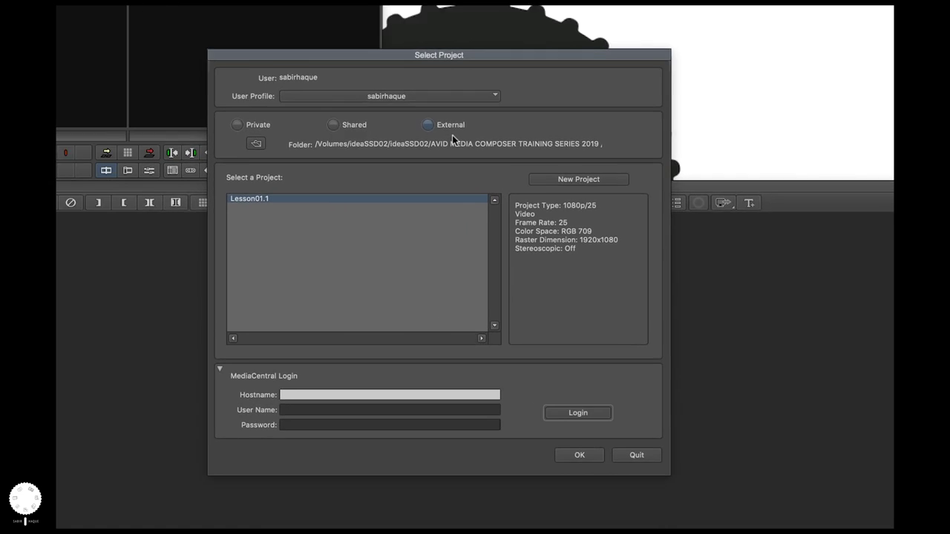
# Step: Review the user profile options and compare the Private and Shared project locations, ending with External selected
pyautogui.click(413, 83)
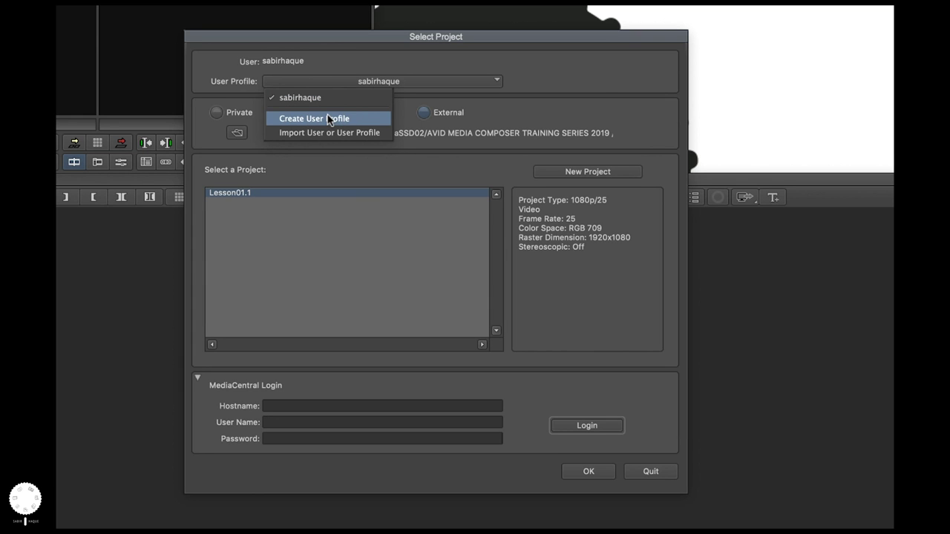
pyautogui.click(586, 80)
pyautogui.click(216, 112)
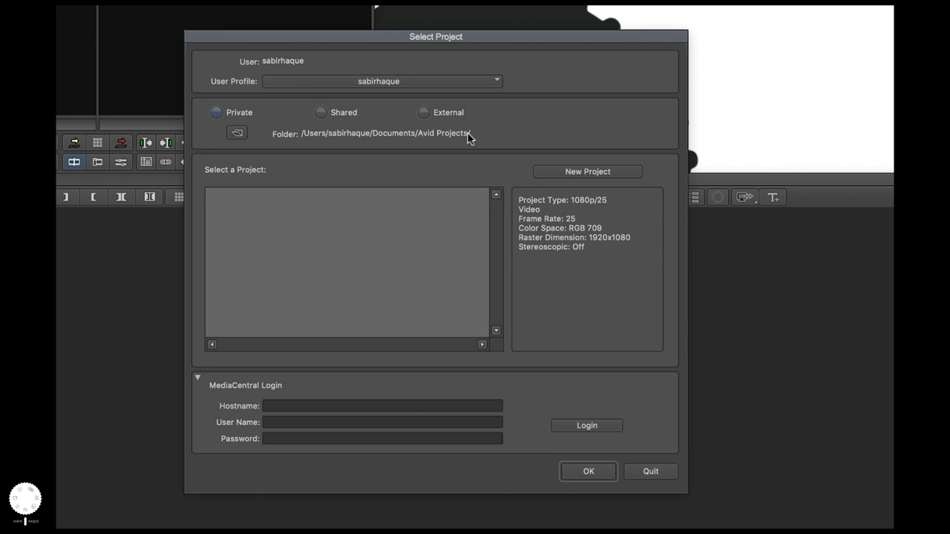
pyautogui.click(324, 112)
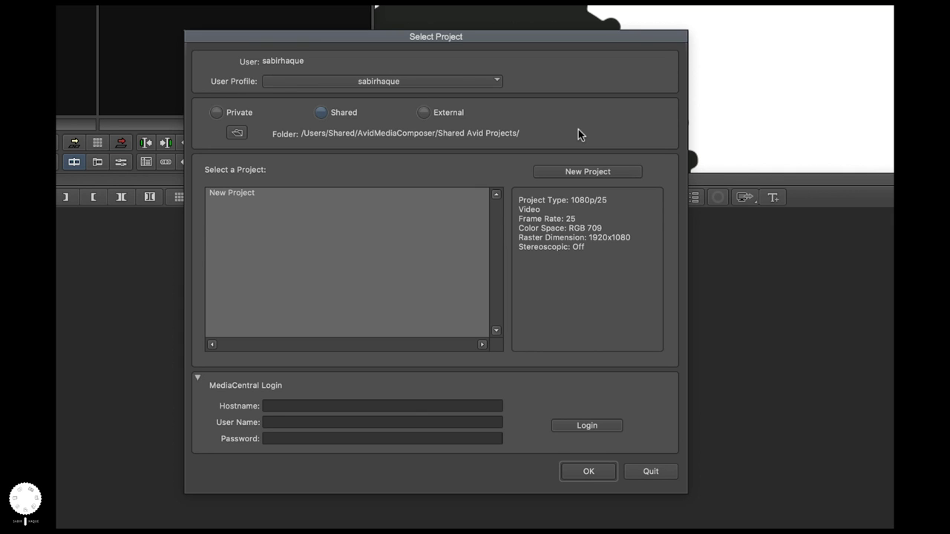
pyautogui.click(423, 113)
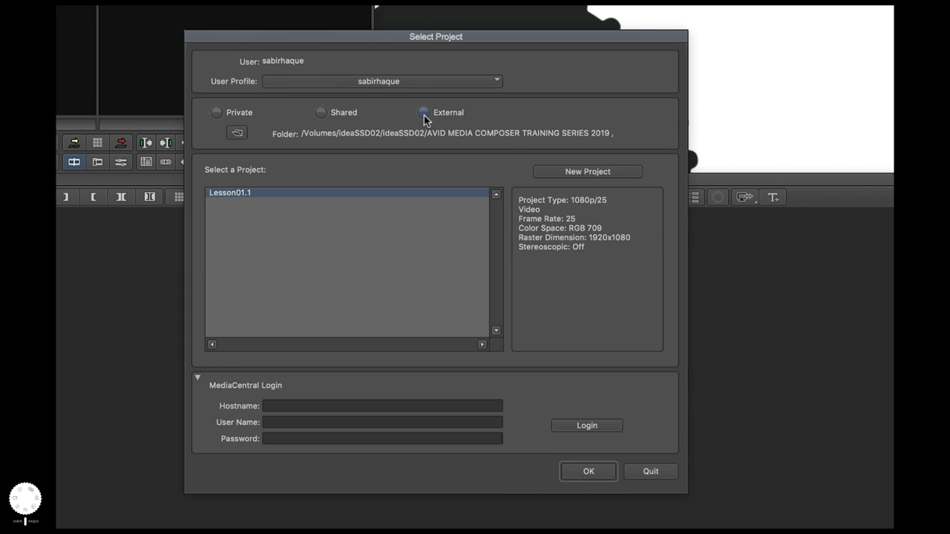
# Step: Set the external project directory to the Lesson 01 folder inside PROJECTS > Training Series
pyautogui.click(236, 134)
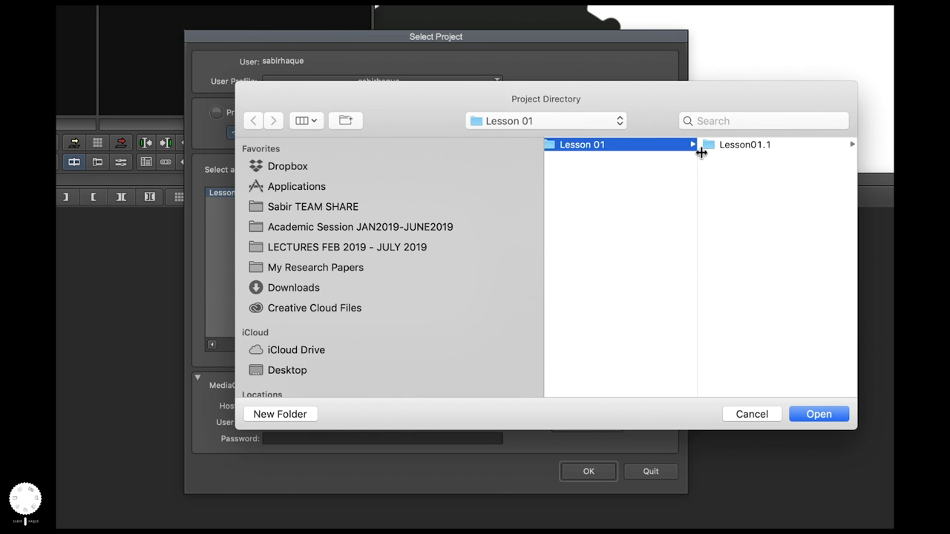
pyautogui.hscroll(-10, 652, 178)
pyautogui.hscroll(6, 651, 180)
pyautogui.hscroll(-8, 651, 179)
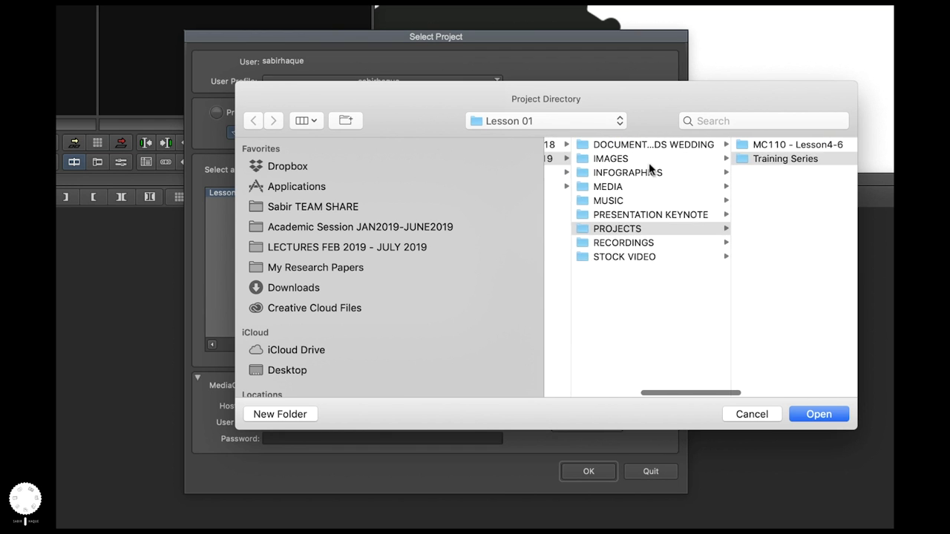
pyautogui.hscroll(-6, 650, 169)
pyautogui.hscroll(8, 657, 170)
pyautogui.hscroll(5, 684, 176)
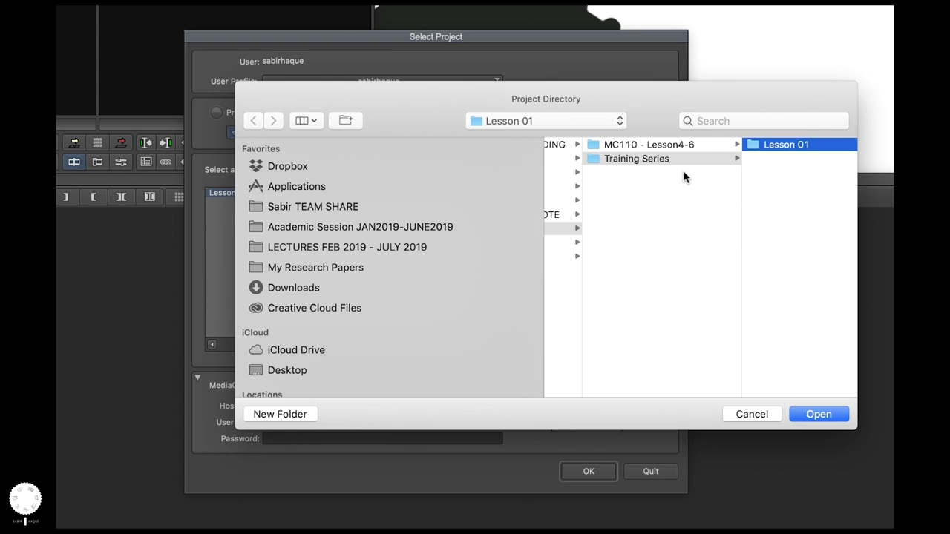
pyautogui.hscroll(5, 673, 179)
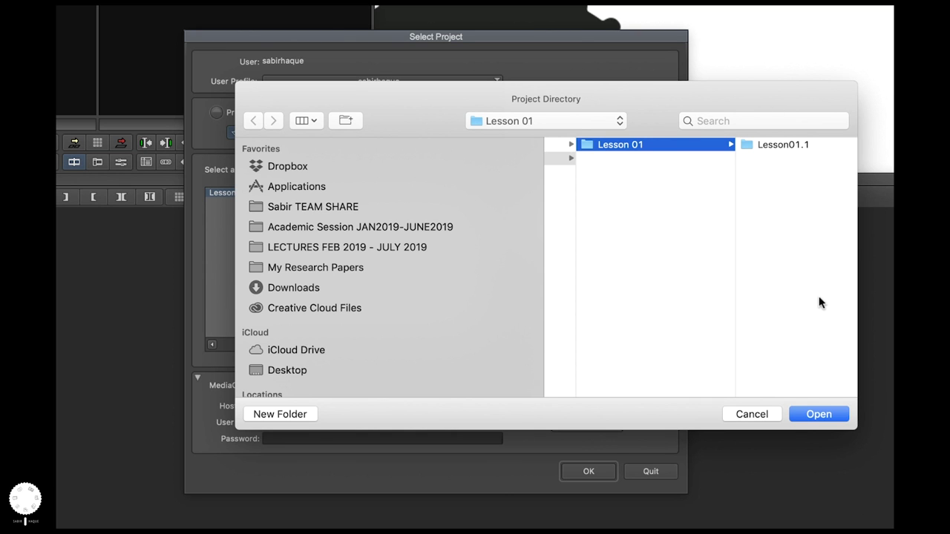
pyautogui.click(807, 414)
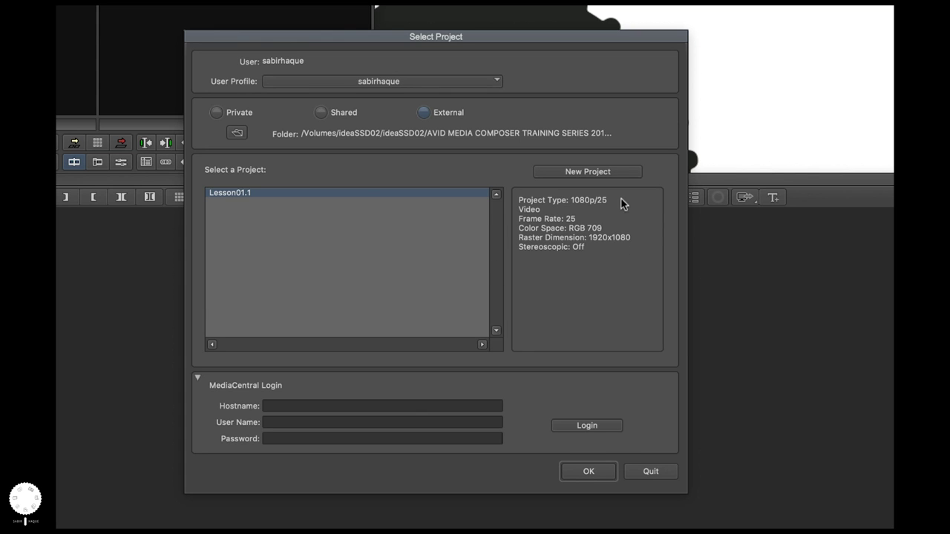
# Step: Open the Lesson01.1 project and close its floating Music bin window
pyautogui.click(601, 473)
pyautogui.click(197, 381)
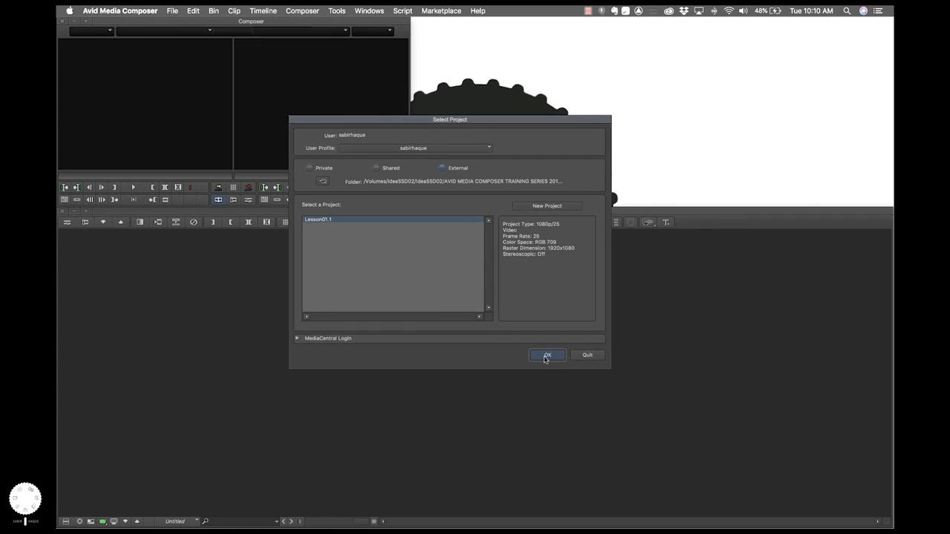
pyautogui.click(587, 406)
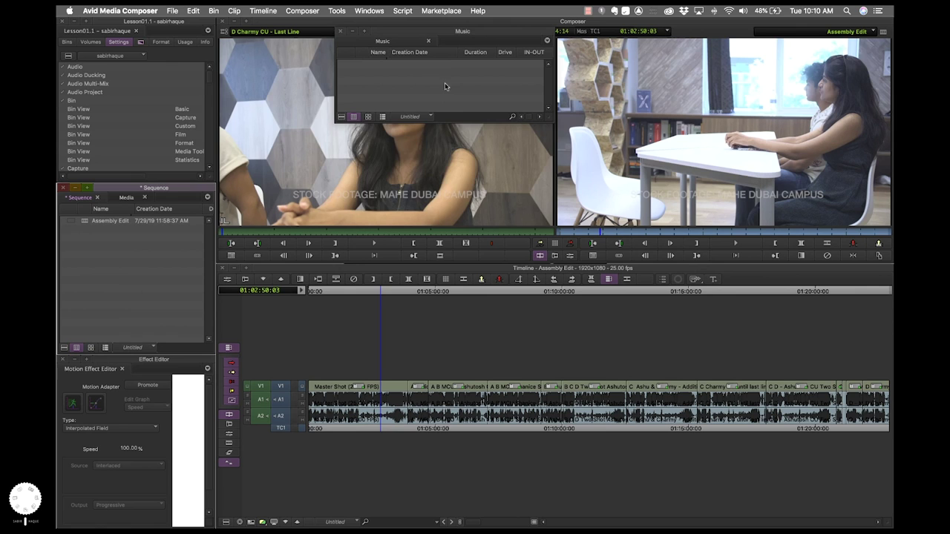
pyautogui.moveTo(470, 31); pyautogui.dragTo(460, 179)
pyautogui.click(330, 179)
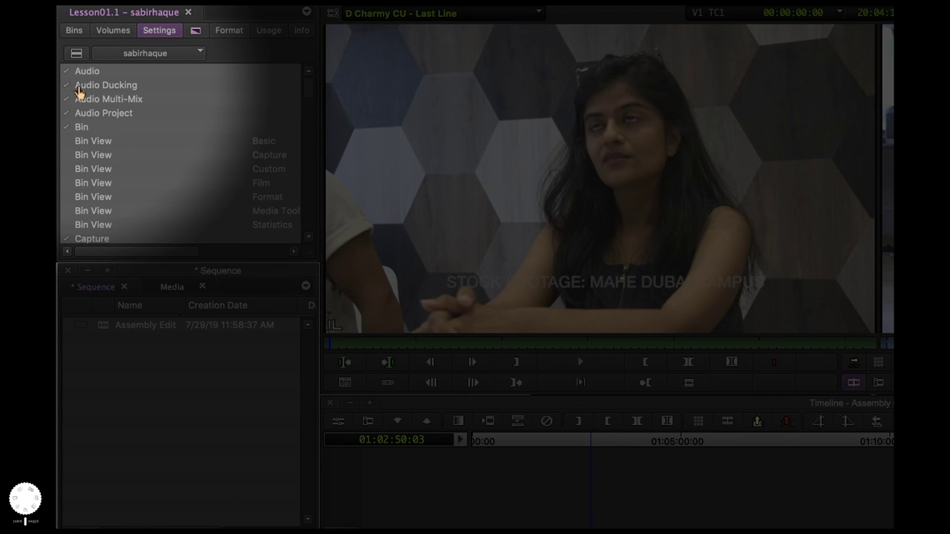
# Step: View the project's bin list, the open Media and Sequence bins, and the project's volumes
pyautogui.click(73, 30)
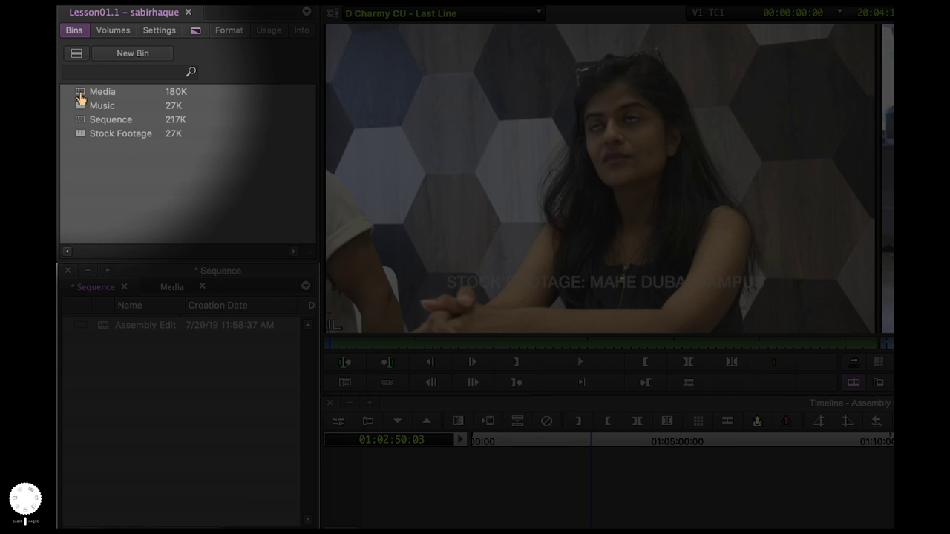
pyautogui.click(172, 286)
pyautogui.click(95, 289)
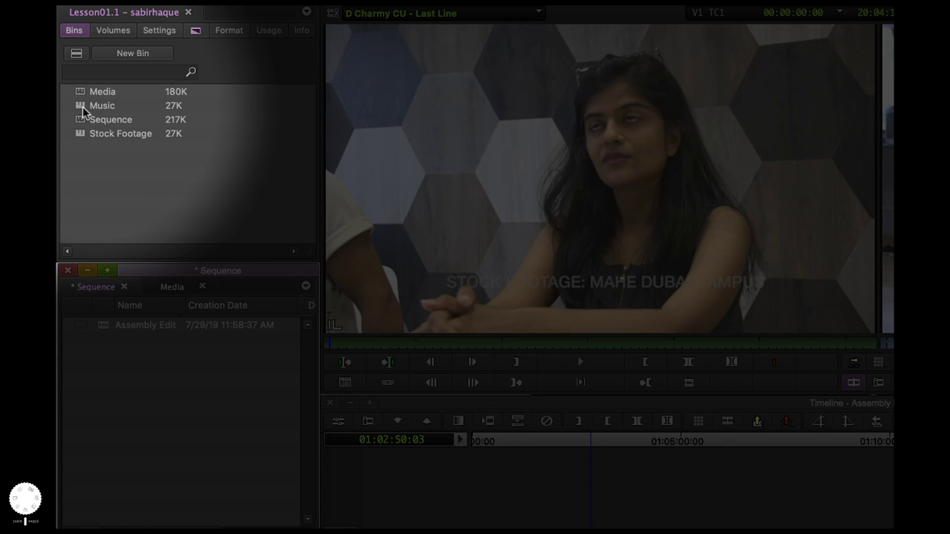
pyautogui.click(116, 25)
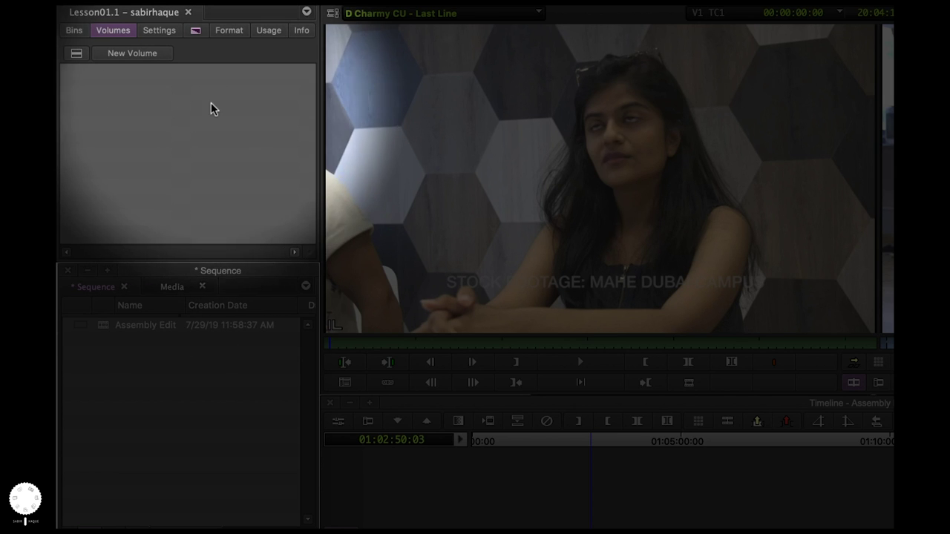
# Step: Enlarge the project window and look through the full list of project settings and their User, Project or Site scope
pyautogui.click(158, 29)
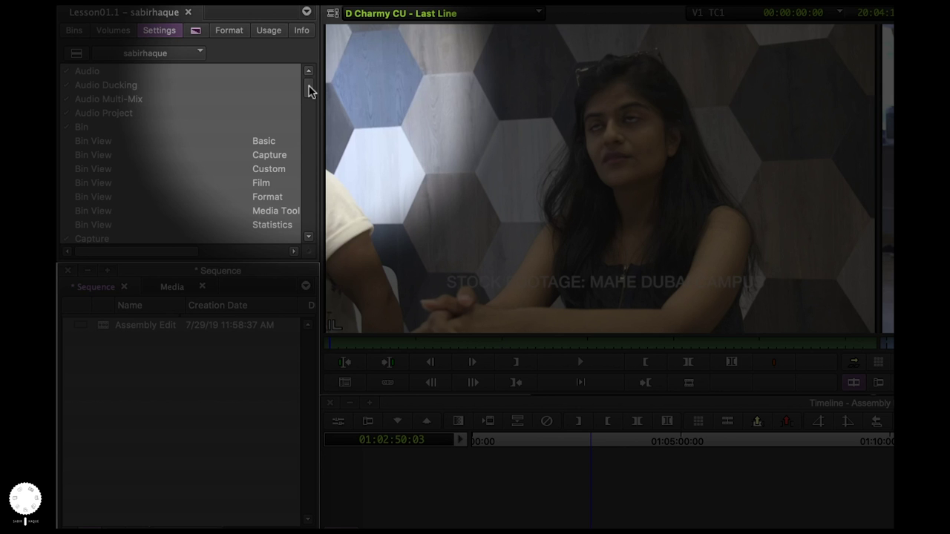
pyautogui.moveTo(310, 91); pyautogui.dragTo(307, 128)
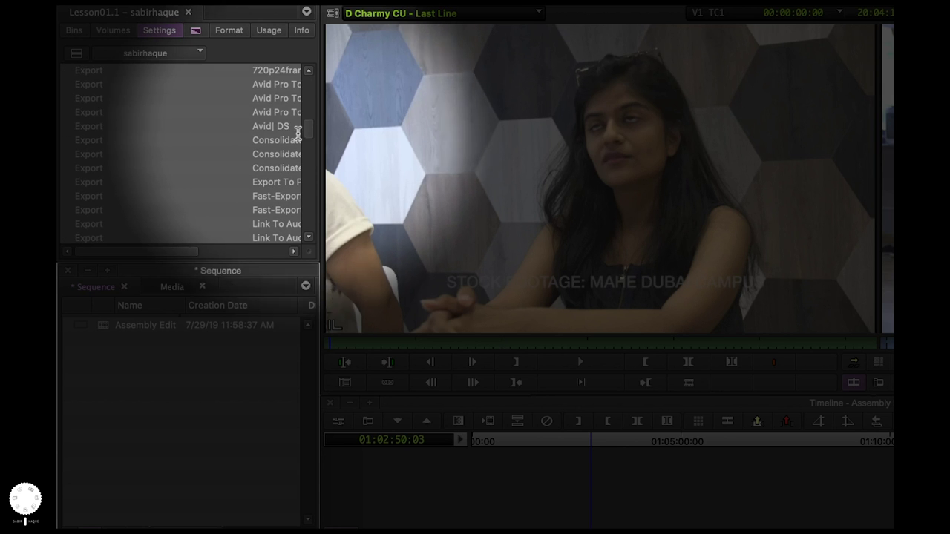
pyautogui.moveTo(317, 255); pyautogui.dragTo(717, 517)
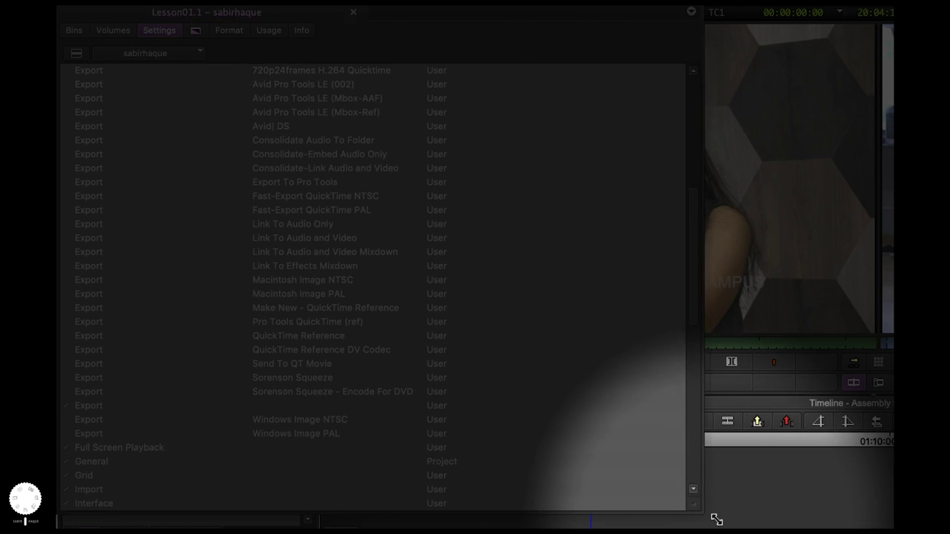
pyautogui.scroll(-5, 706, 223)
pyautogui.scroll(10, 709, 297)
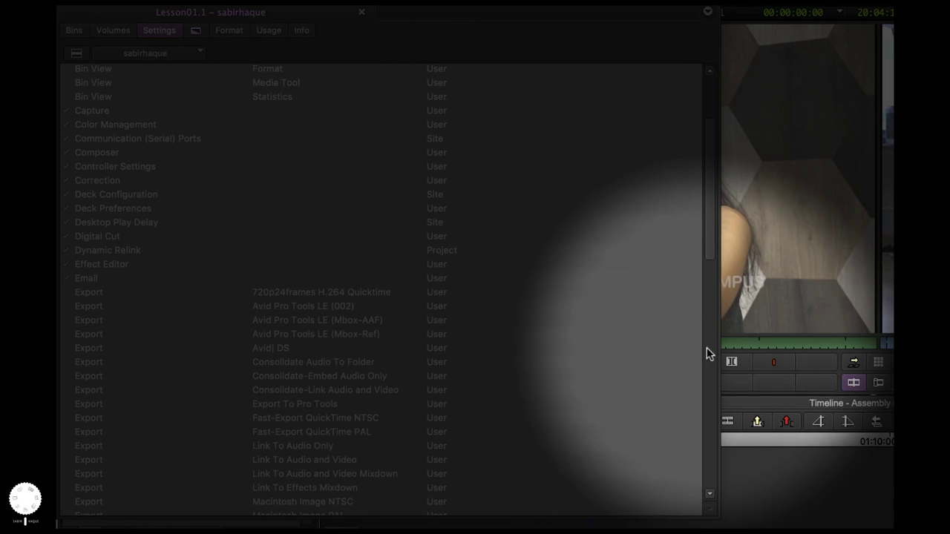
pyautogui.moveTo(708, 242); pyautogui.dragTo(711, 127)
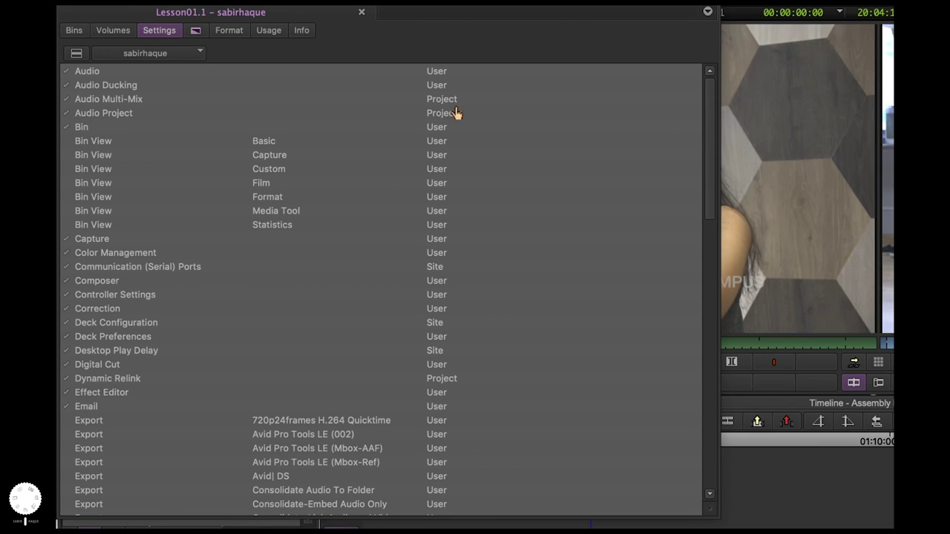
# Step: Check the user profile options in the project settings and shrink the project window back to its compact size
pyautogui.click(187, 51)
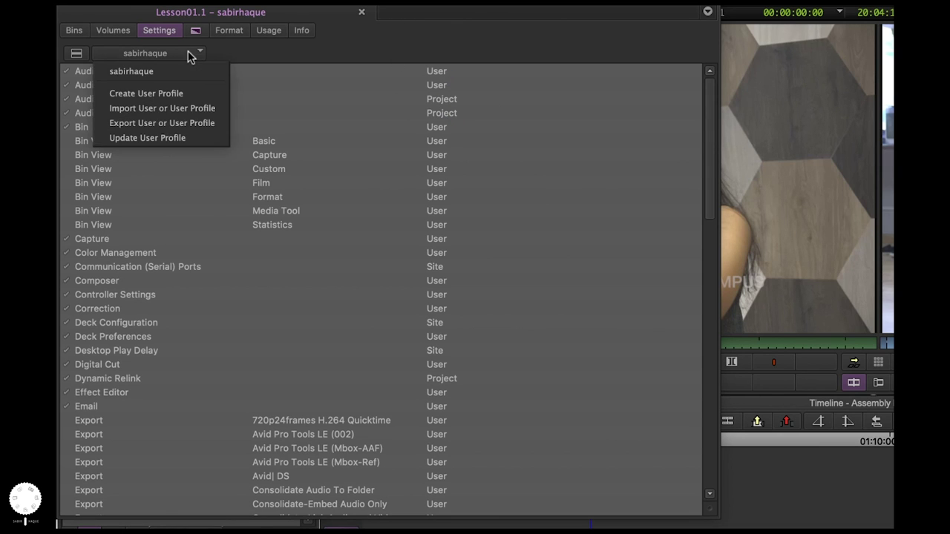
pyautogui.click(341, 41)
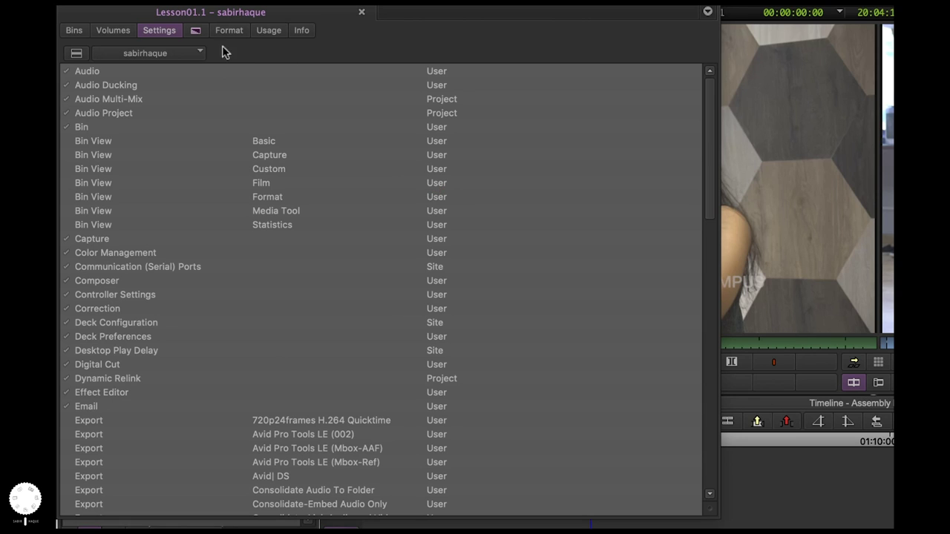
pyautogui.click(183, 50)
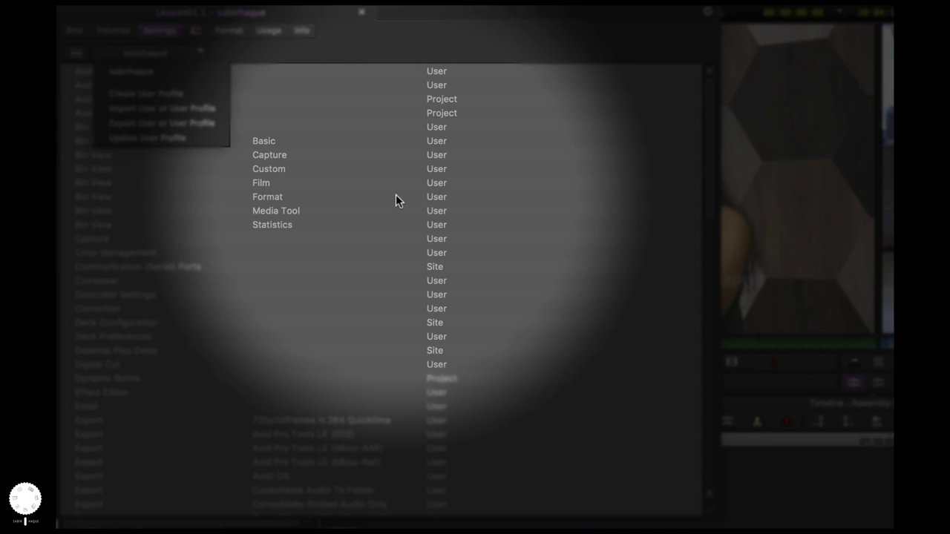
pyautogui.click(519, 42)
pyautogui.moveTo(711, 513); pyautogui.dragTo(310, 252)
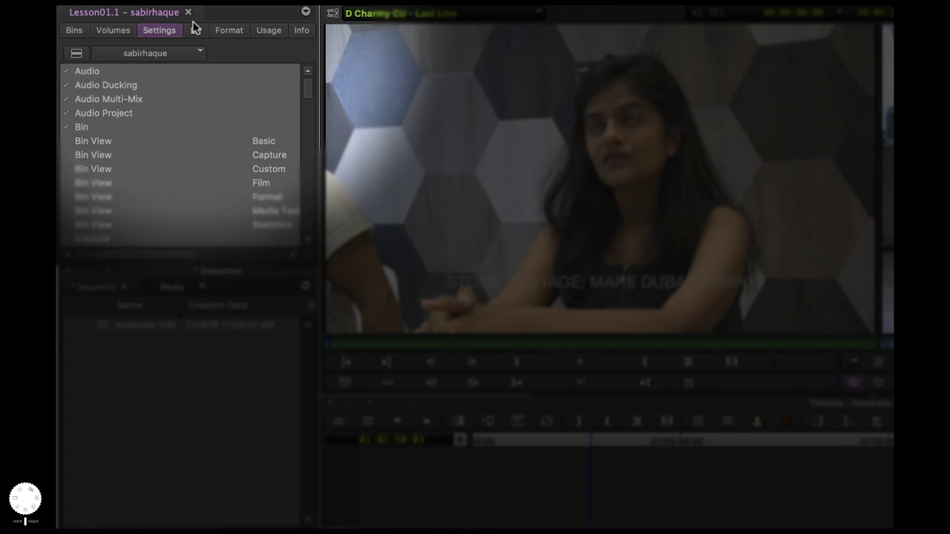
# Step: Browse the project's effects library across the Filters, Transitions, Audio Track and Audio Clip categories
pyautogui.click(195, 29)
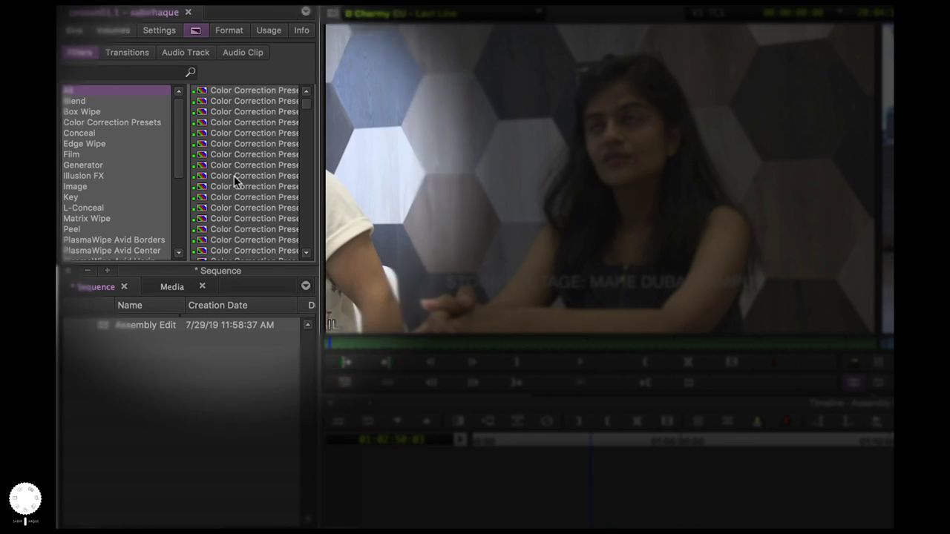
pyautogui.moveTo(177, 131); pyautogui.dragTo(173, 85)
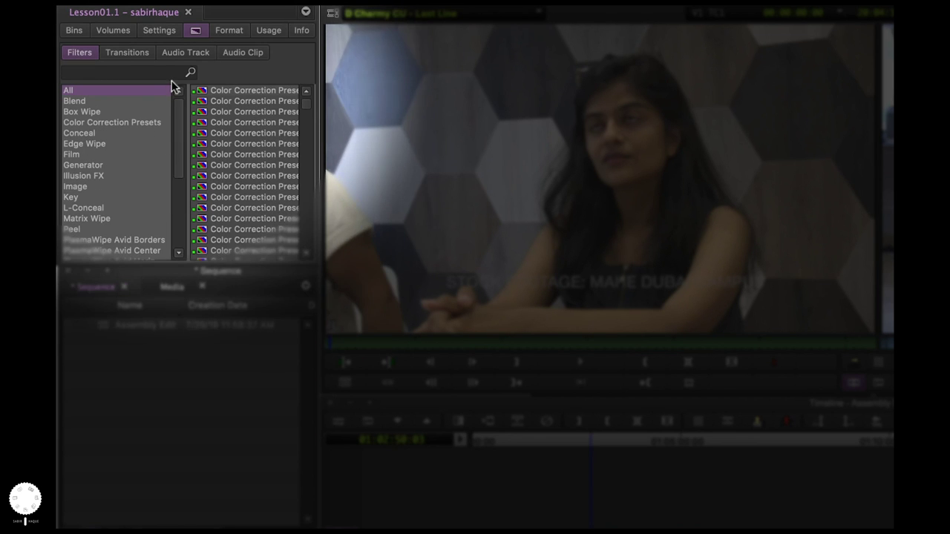
pyautogui.click(111, 74)
pyautogui.scroll(-5, 102, 242)
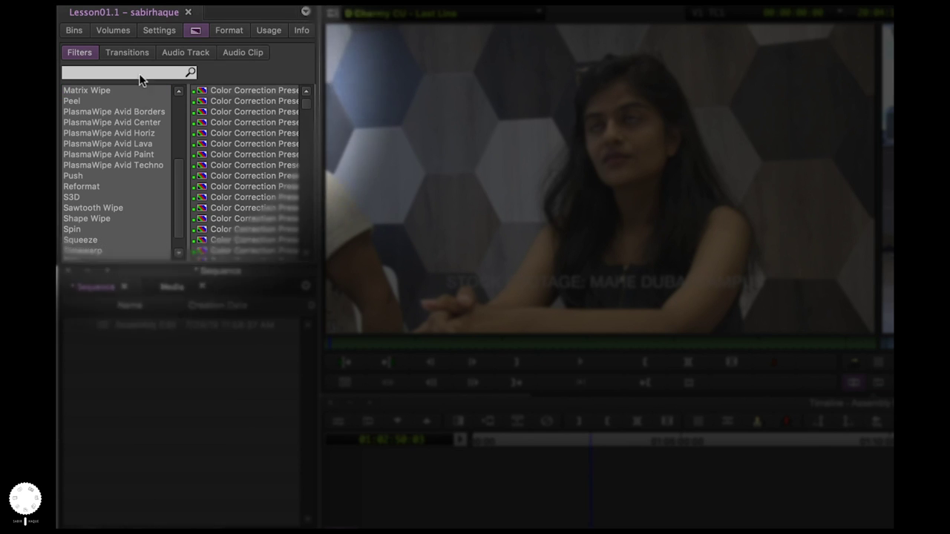
pyautogui.click(129, 53)
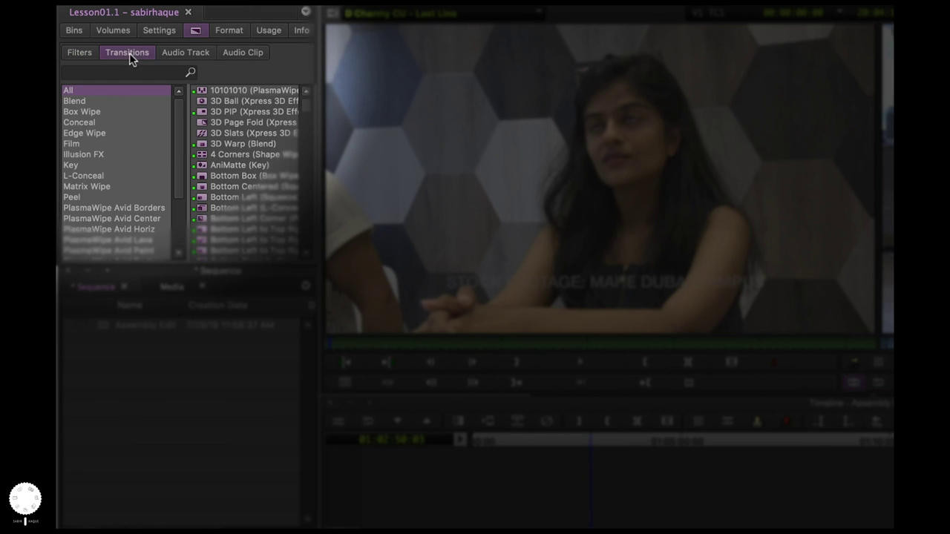
pyautogui.click(173, 52)
pyautogui.click(242, 50)
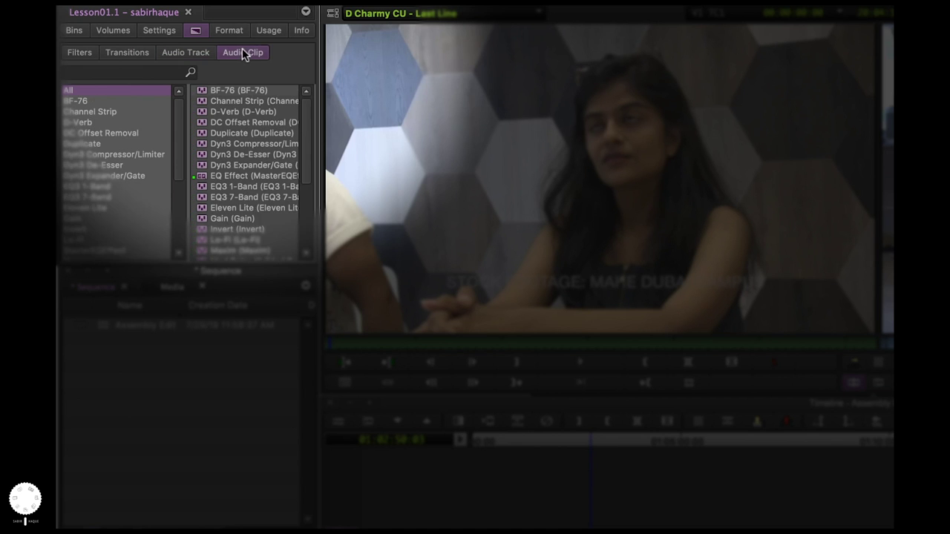
pyautogui.click(80, 52)
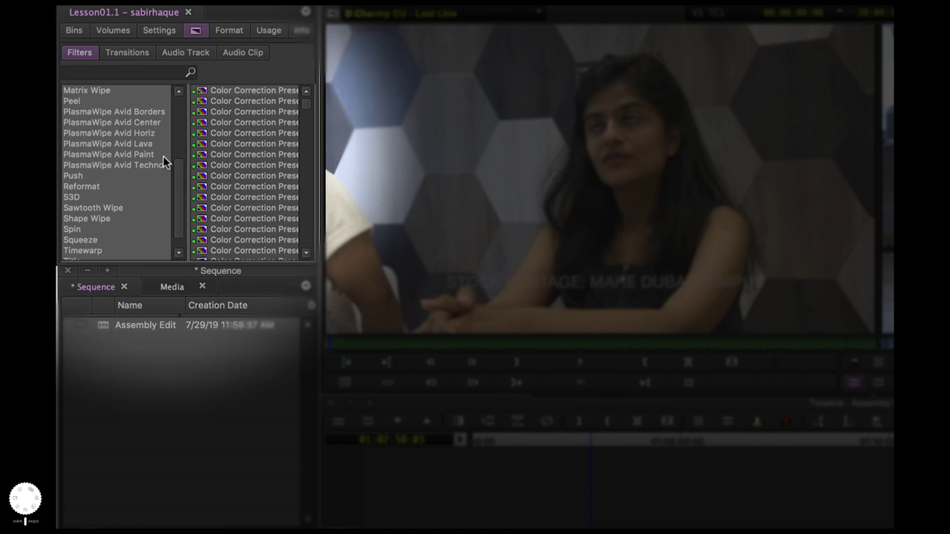
pyautogui.moveTo(176, 184)
pyautogui.mouseDown()
pyautogui.moveTo(174, 91)
pyautogui.moveTo(170, 201)
pyautogui.mouseUp()
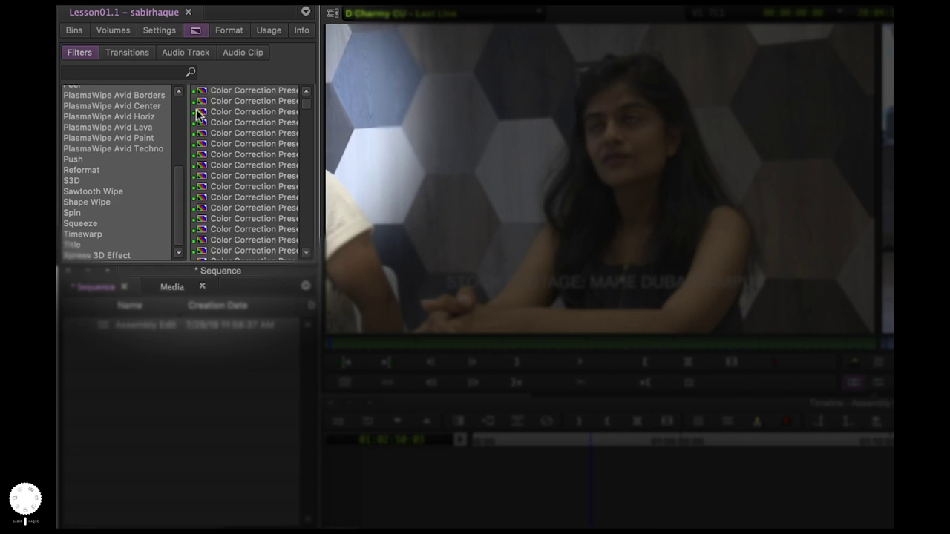
# Step: Review the project's format settings, including the available Color Space and Stereoscopic options, without changing them
pyautogui.click(228, 29)
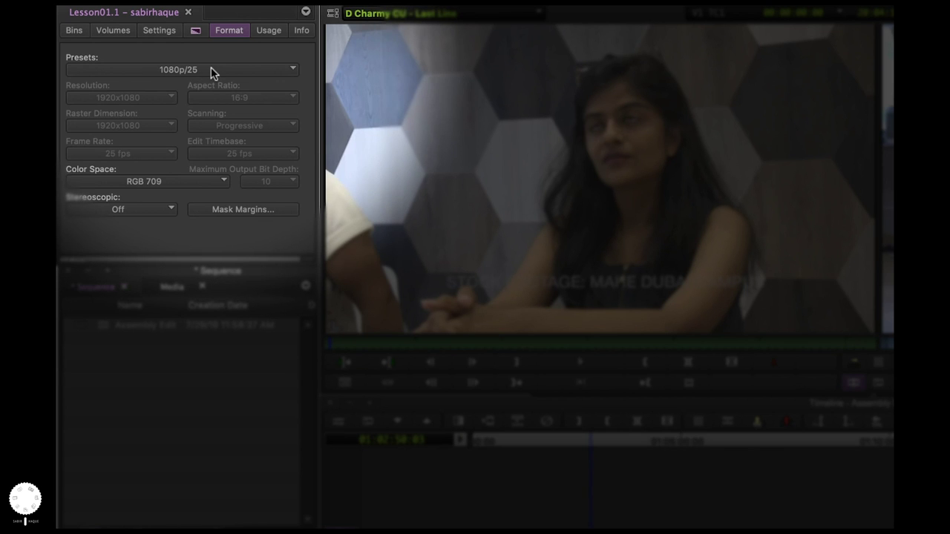
pyautogui.click(179, 186)
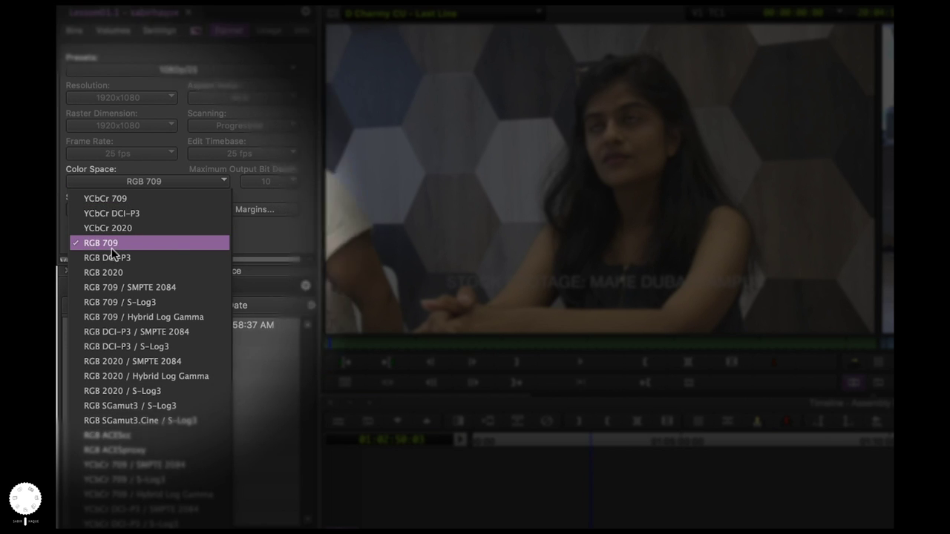
pyautogui.click(272, 236)
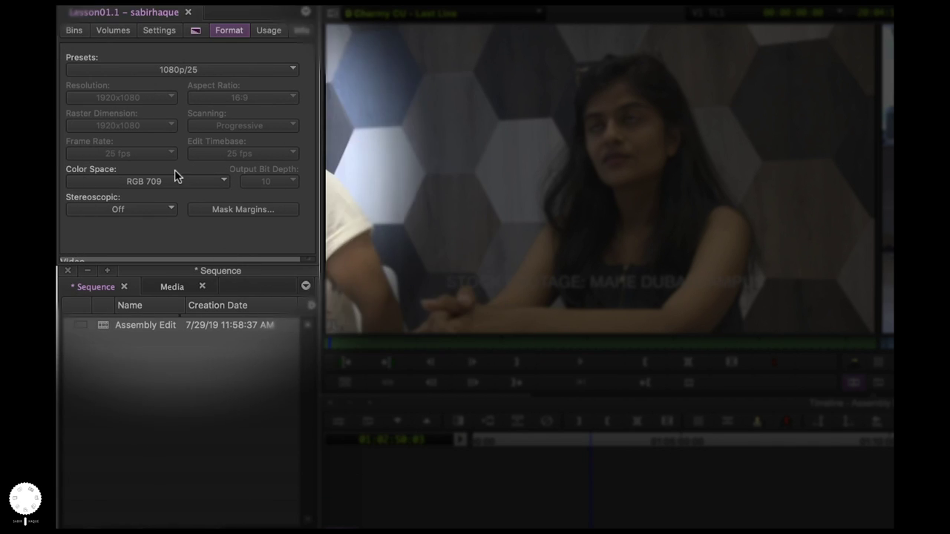
pyautogui.click(136, 210)
pyautogui.click(137, 209)
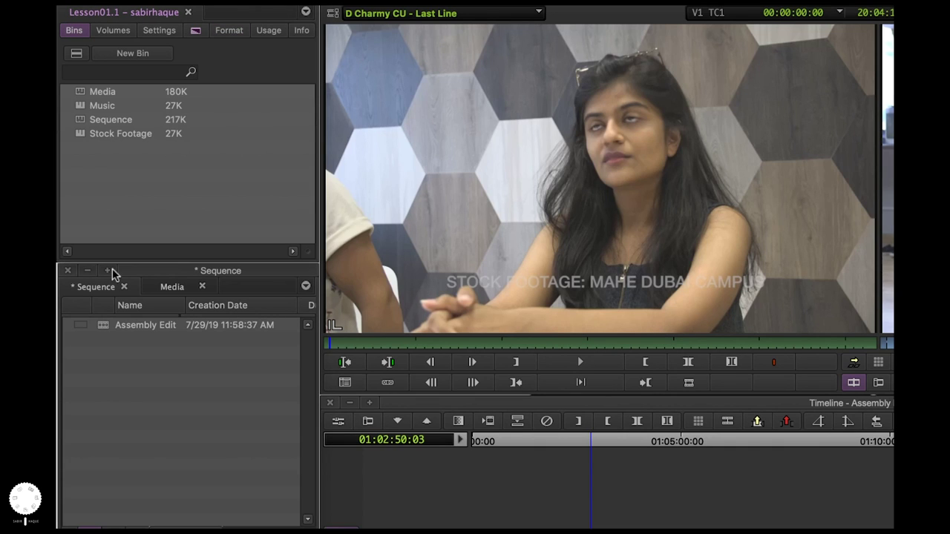
# Step: Load the third clip of the Media bin into the source monitor and move the sequence playhead to 01:06:56:13
pyautogui.click(164, 290)
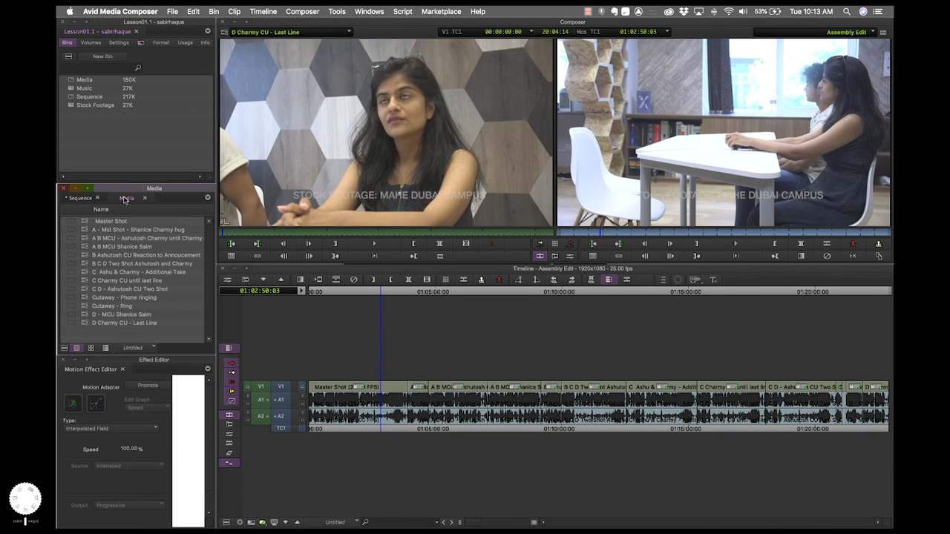
pyautogui.click(109, 361)
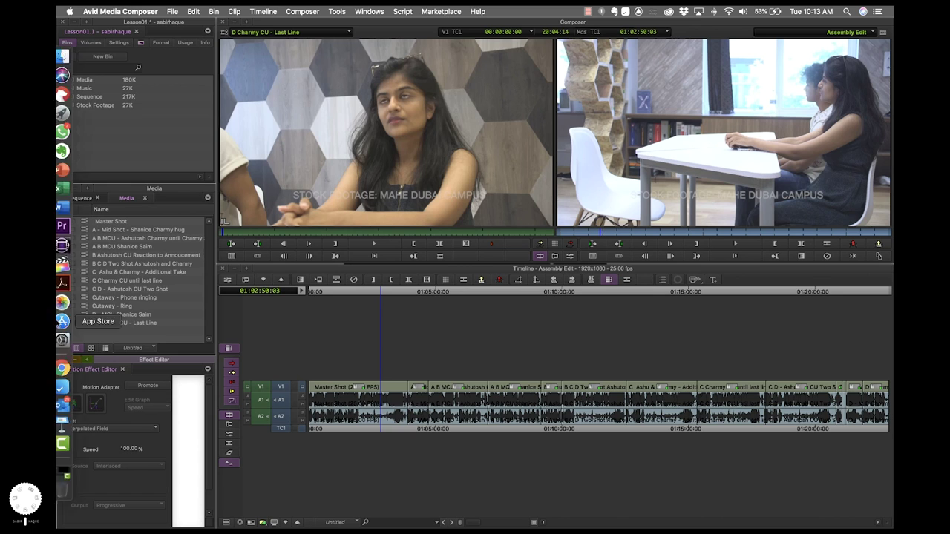
pyautogui.doubleClick(84, 239)
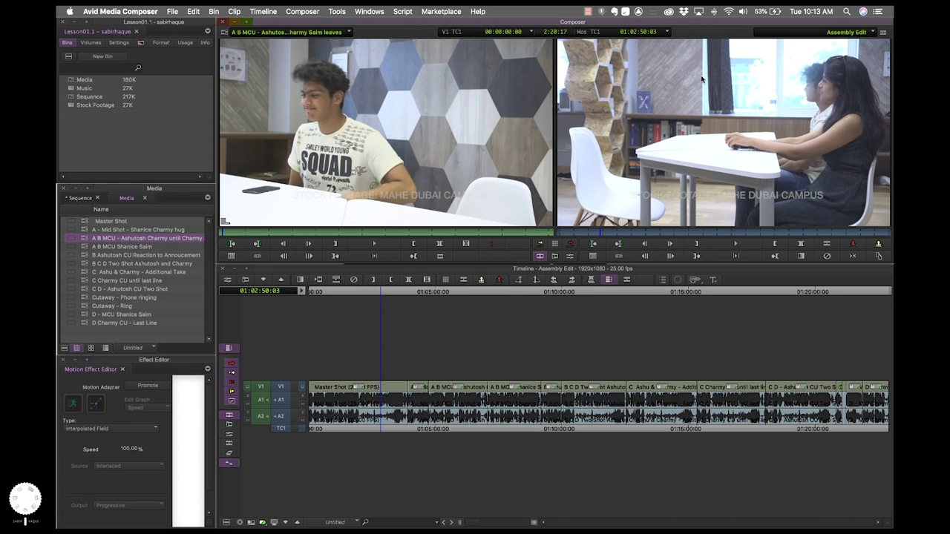
pyautogui.moveTo(374, 292); pyautogui.dragTo(484, 291)
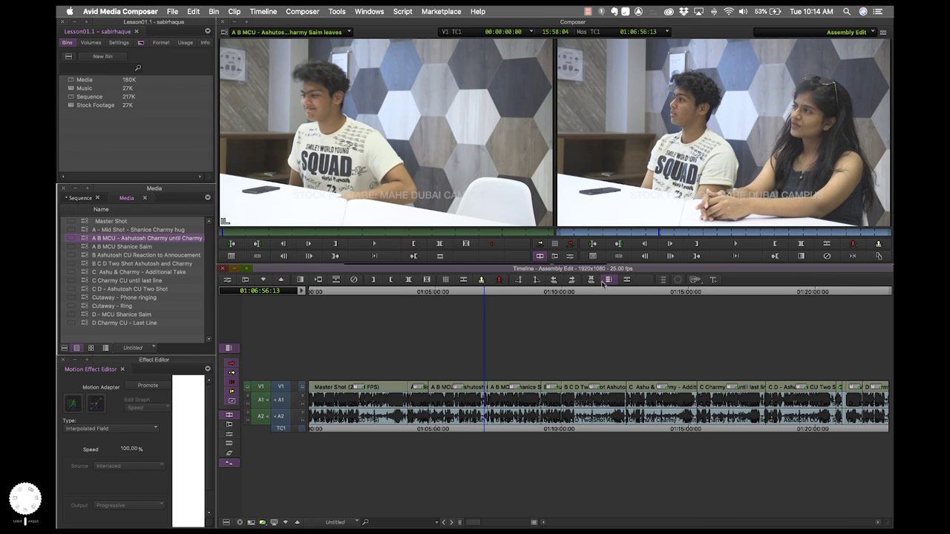
# Step: Examine the context commands available for the source monitor, the record monitor and the timeline
pyautogui.click(382, 102)
pyautogui.rightClick(383, 102)
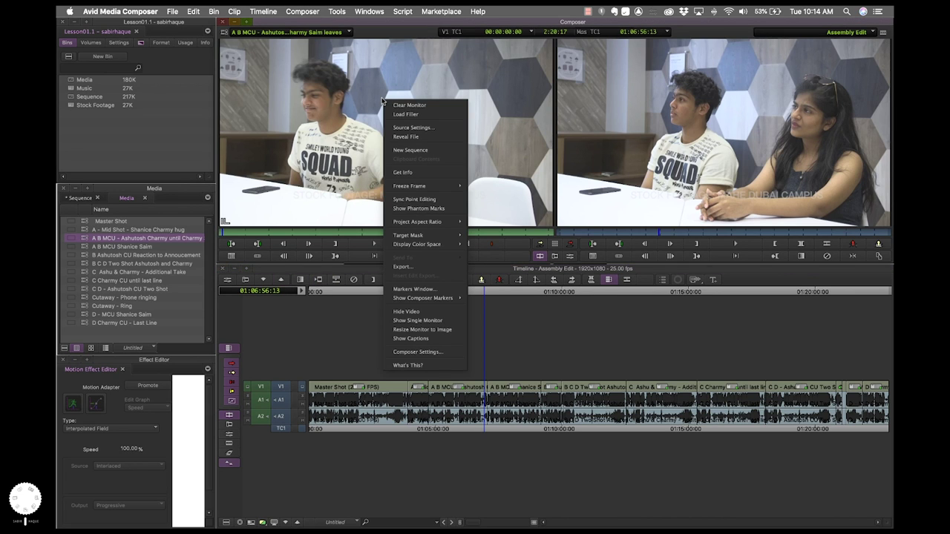
pyautogui.rightClick(639, 109)
pyautogui.rightClick(363, 109)
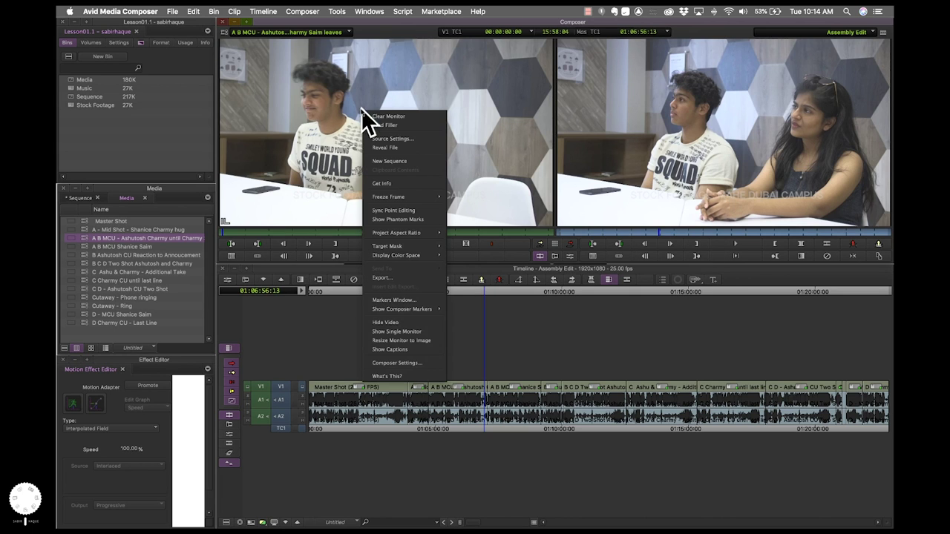
pyautogui.click(674, 114)
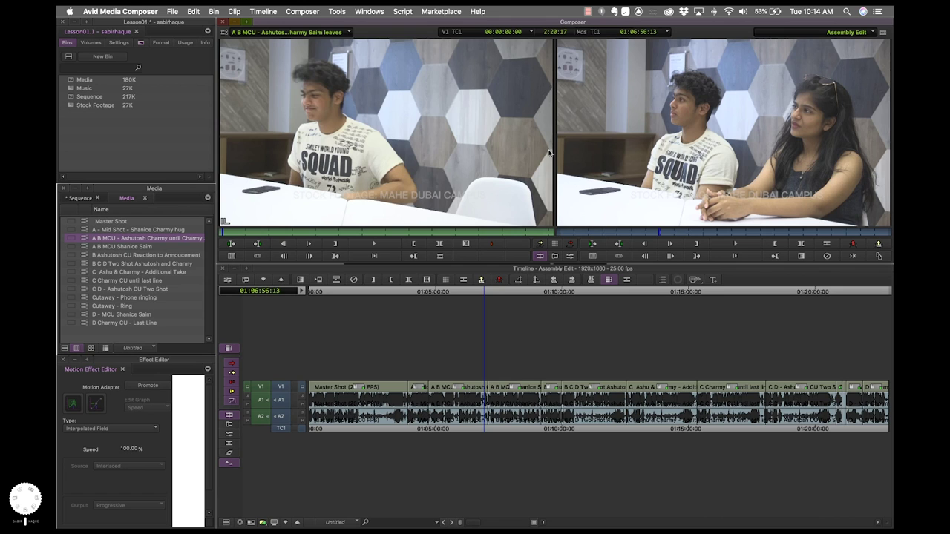
pyautogui.rightClick(494, 332)
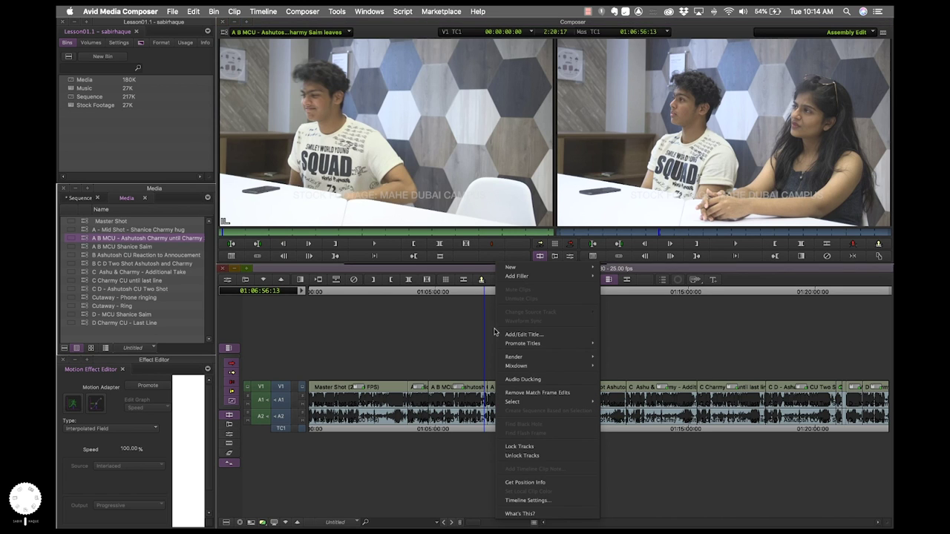
pyautogui.click(401, 306)
# Step: Examine the context commands available for the Media bin and for the project's list of bins
pyautogui.rightClick(134, 339)
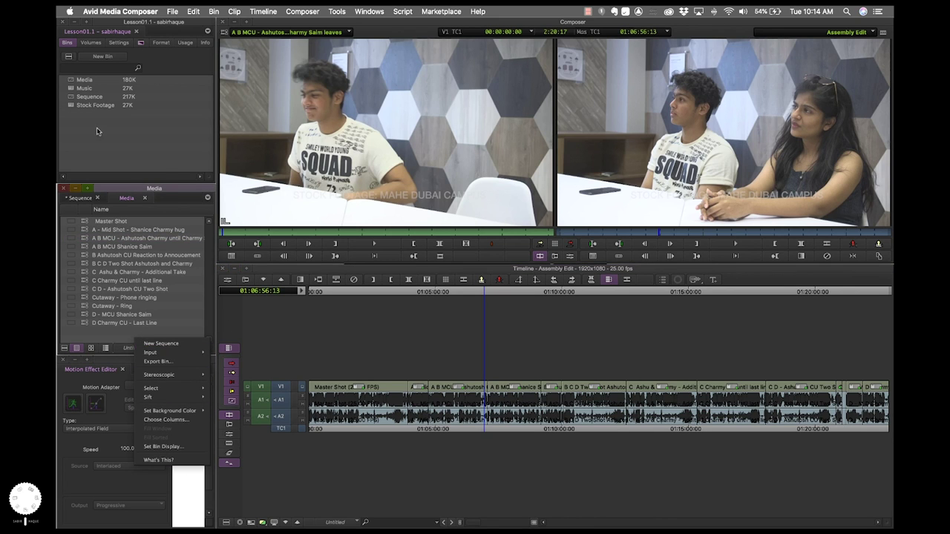
pyautogui.click(148, 141)
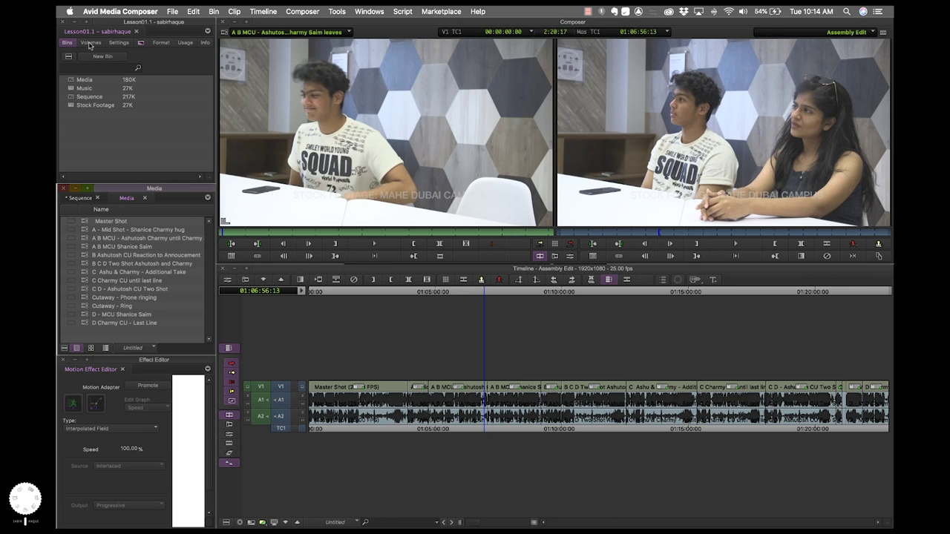
pyautogui.rightClick(104, 131)
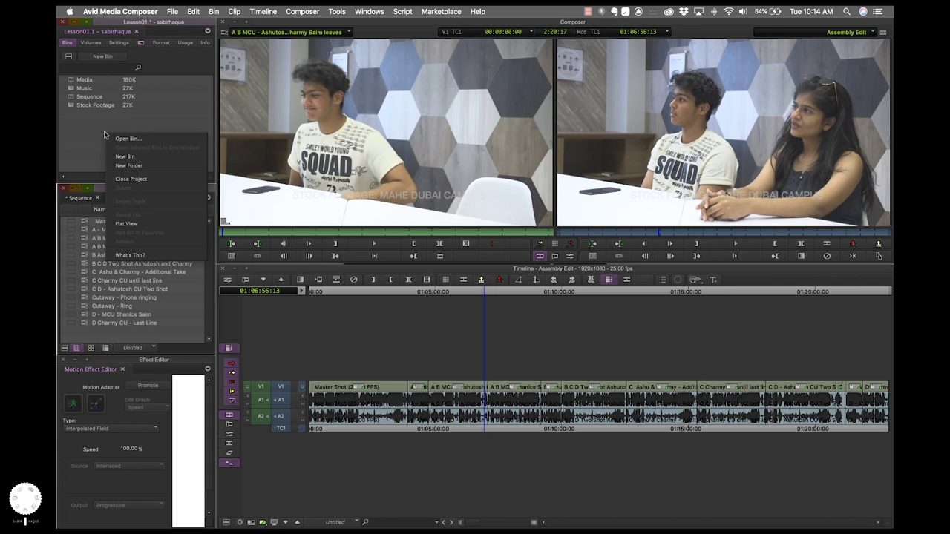
pyautogui.click(183, 116)
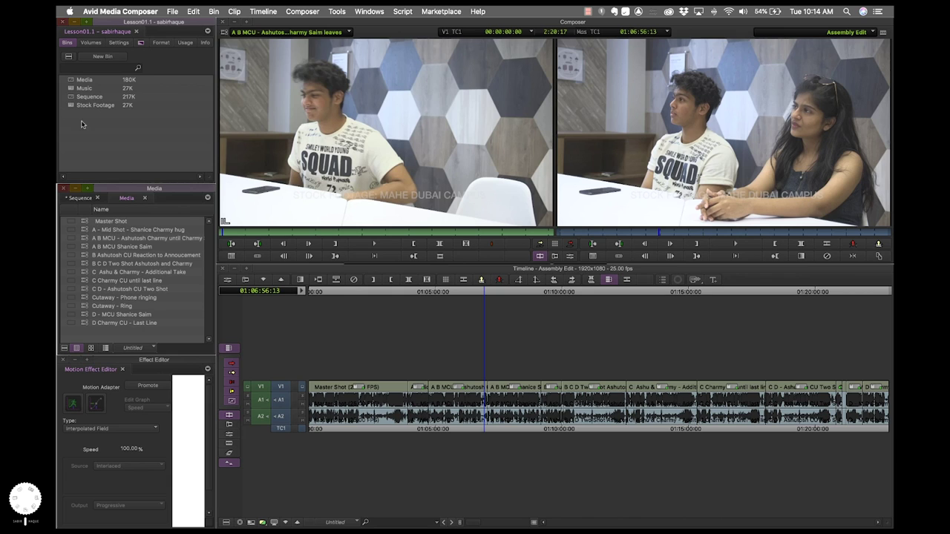
pyautogui.click(59, 134)
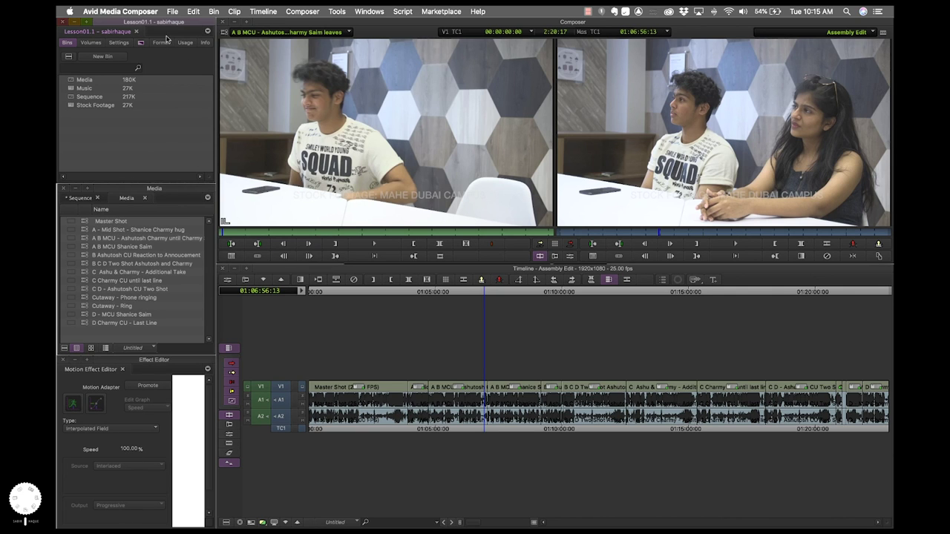
# Step: Check the list of workspaces and slightly adjust the Media bin window within the gap beneath the project window
pyautogui.moveTo(120, 189)
pyautogui.mouseDown()
pyautogui.moveTo(370, 175)
pyautogui.moveTo(117, 190)
pyautogui.mouseUp()
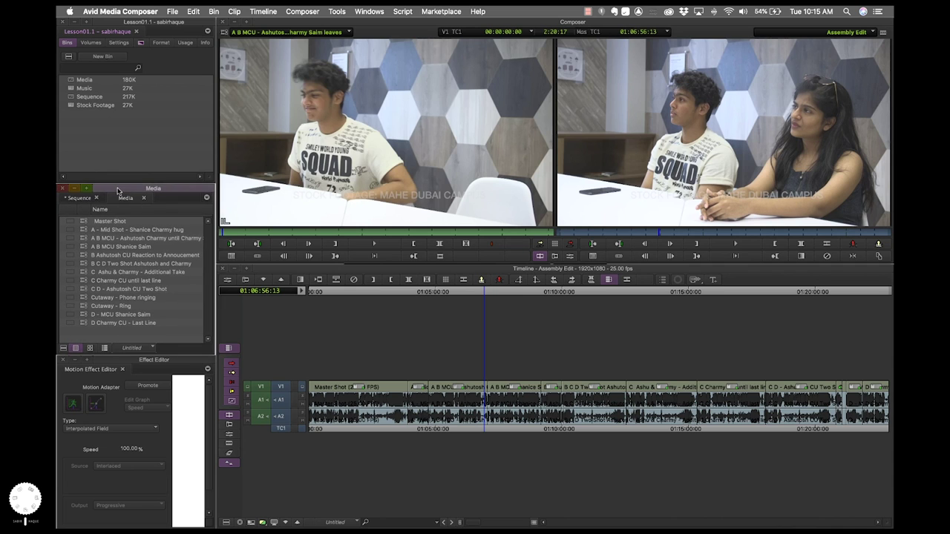
pyautogui.click(381, 12)
pyautogui.moveTo(382, 24)
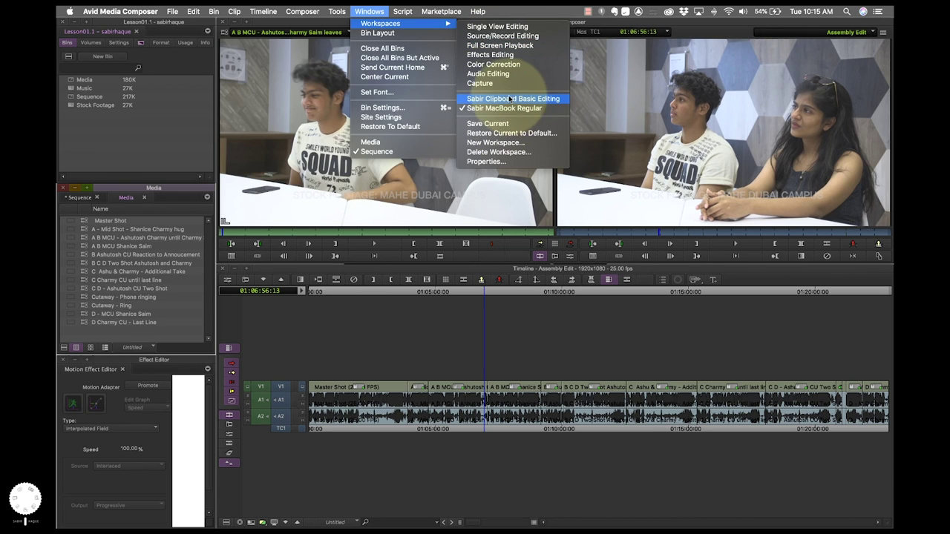
pyautogui.click(490, 100)
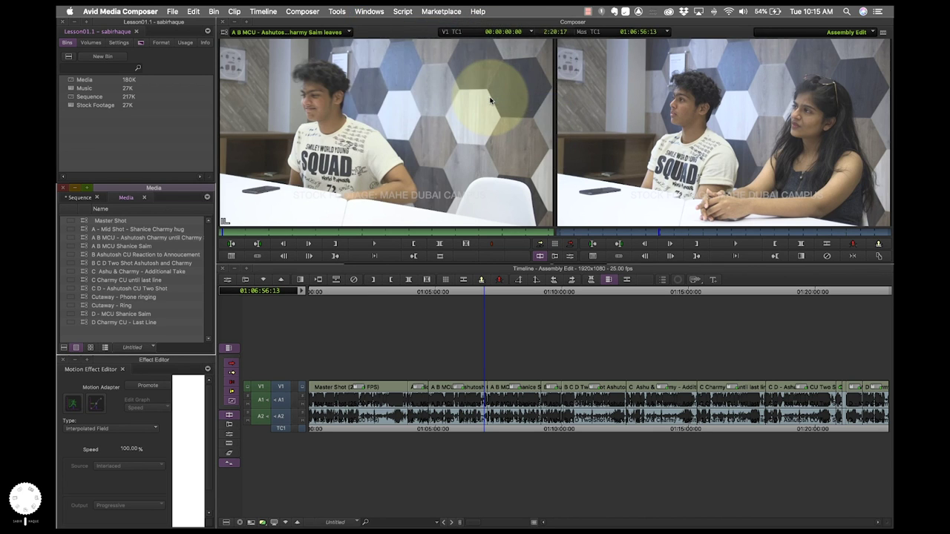
pyautogui.moveTo(213, 270); pyautogui.dragTo(217, 267)
pyautogui.moveTo(156, 352); pyautogui.dragTo(156, 354)
# Step: Switch to the Source/Record Editing workspace and reposition its Media bin and Source Browser windows
pyautogui.click(403, 11)
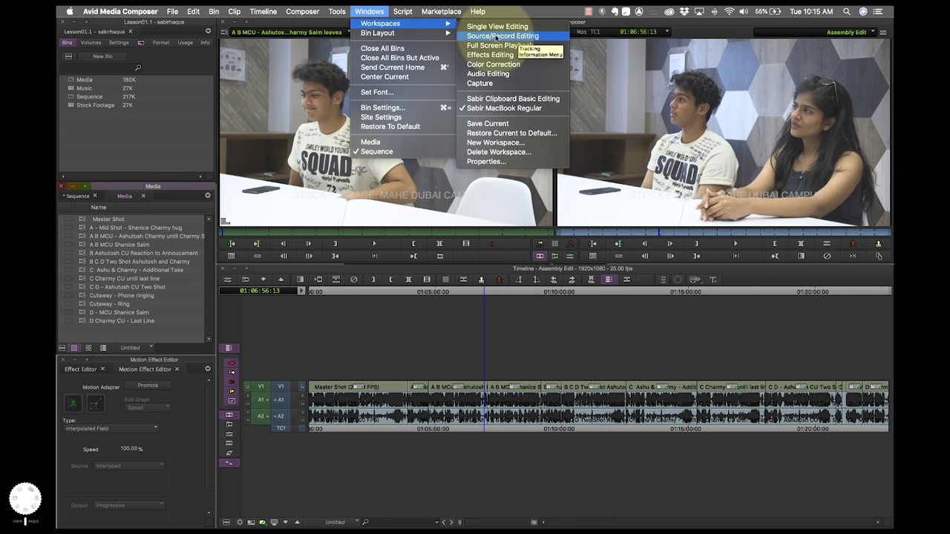
pyautogui.click(490, 37)
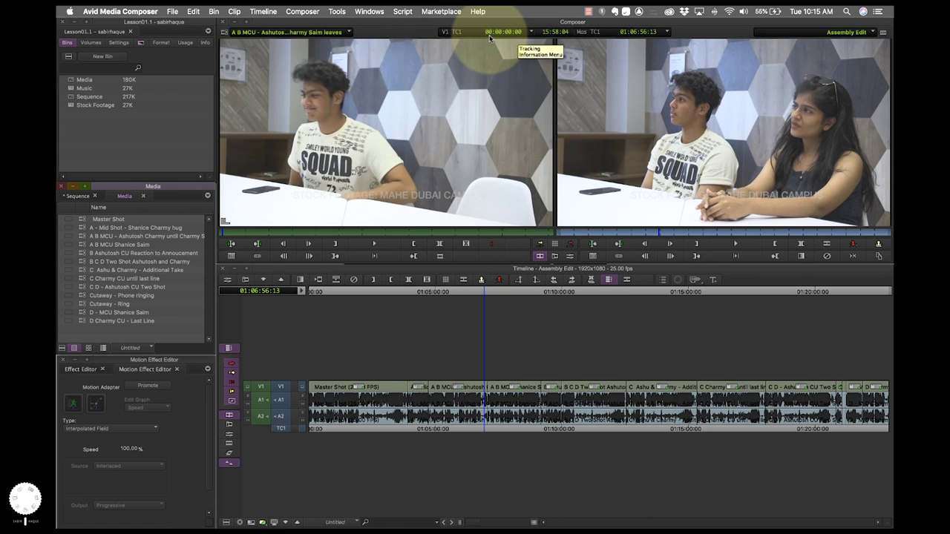
pyautogui.moveTo(159, 194); pyautogui.dragTo(349, 260)
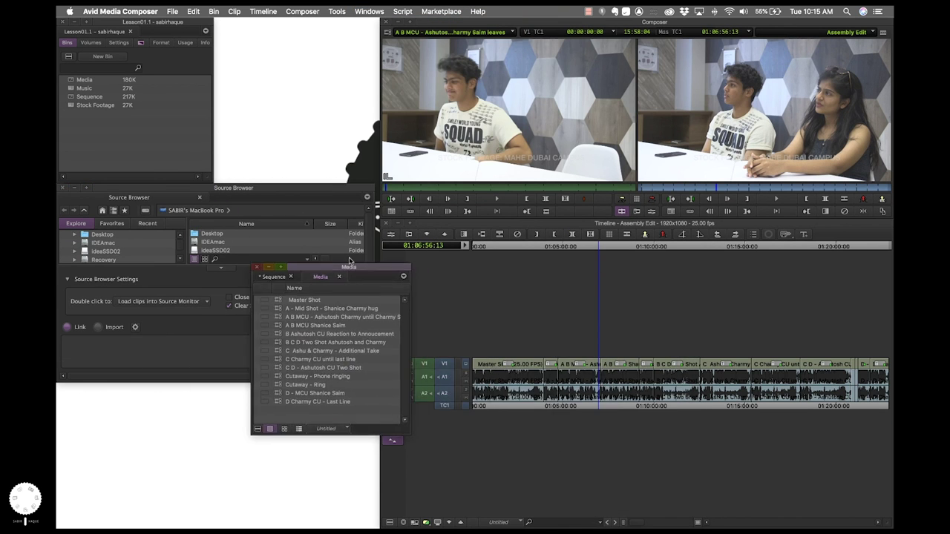
pyautogui.moveTo(287, 192); pyautogui.dragTo(749, 203)
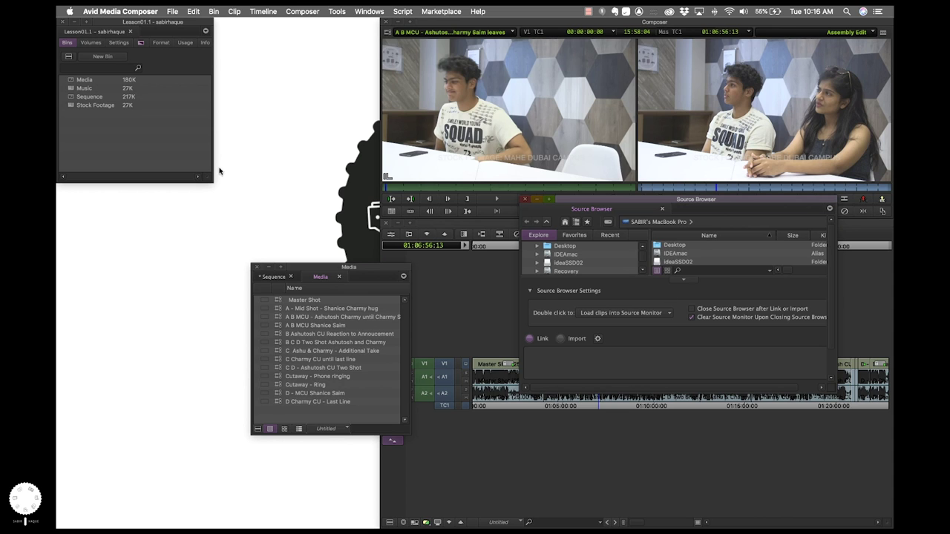
pyautogui.moveTo(600, 206); pyautogui.dragTo(296, 307)
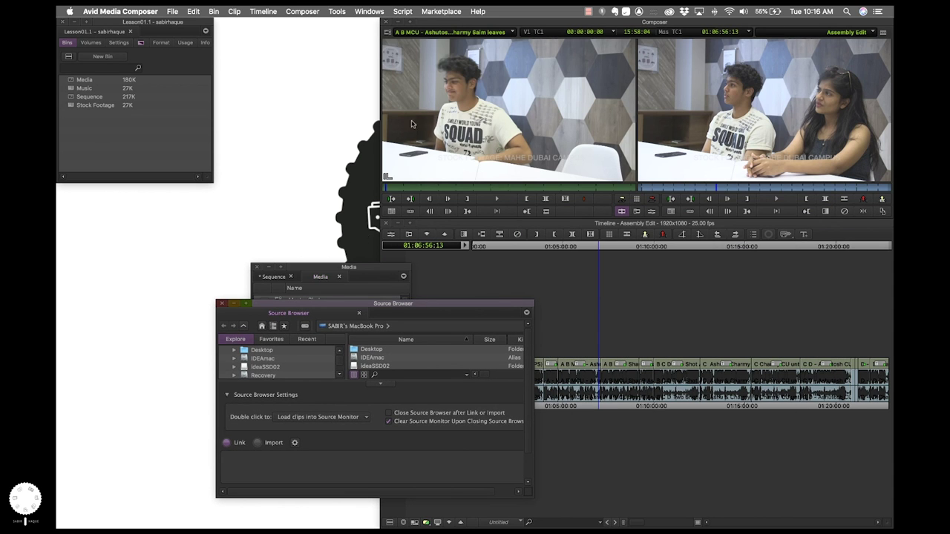
# Step: Return to the custom MacBook Regular workspace
pyautogui.click(441, 13)
pyautogui.moveTo(369, 11)
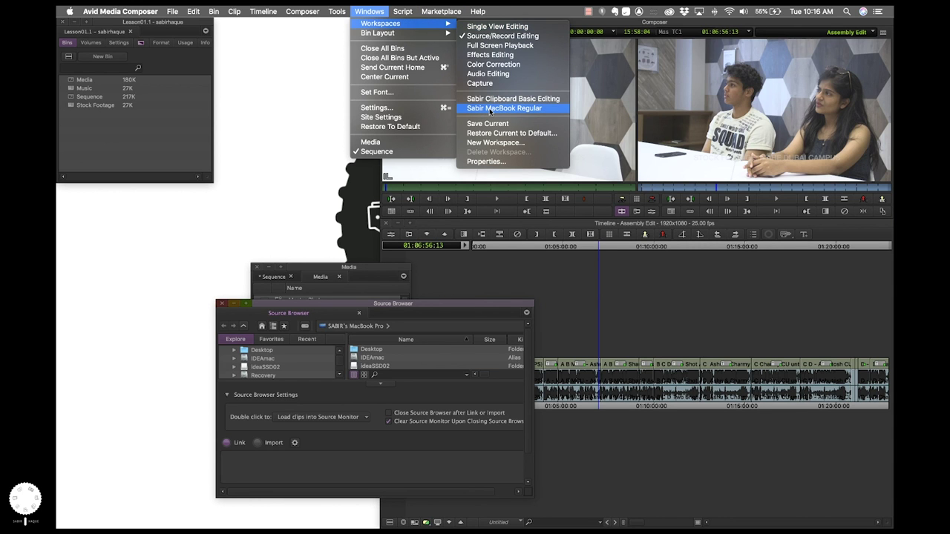
pyautogui.click(490, 109)
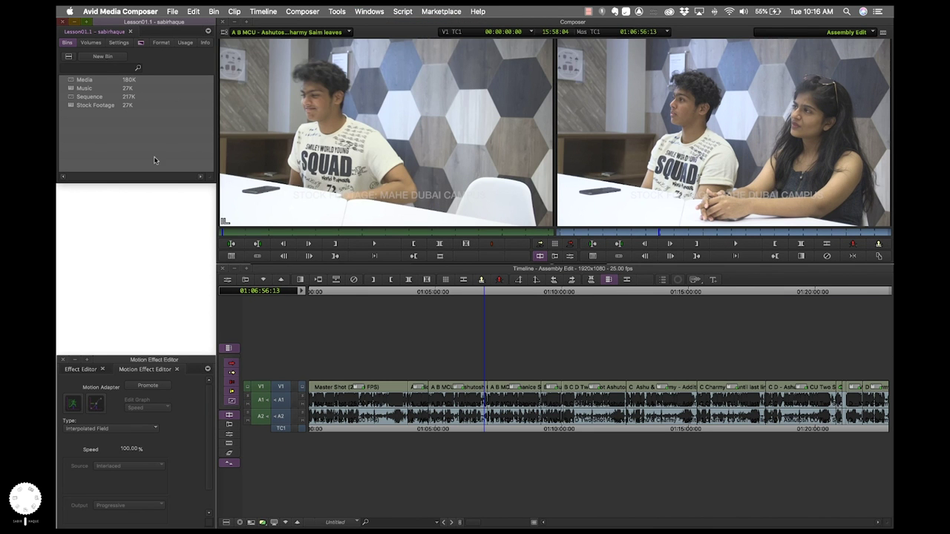
# Step: Open the Stock Footage bin and fit its window into the gap between the project window and the Motion Effect Editor
pyautogui.doubleClick(72, 107)
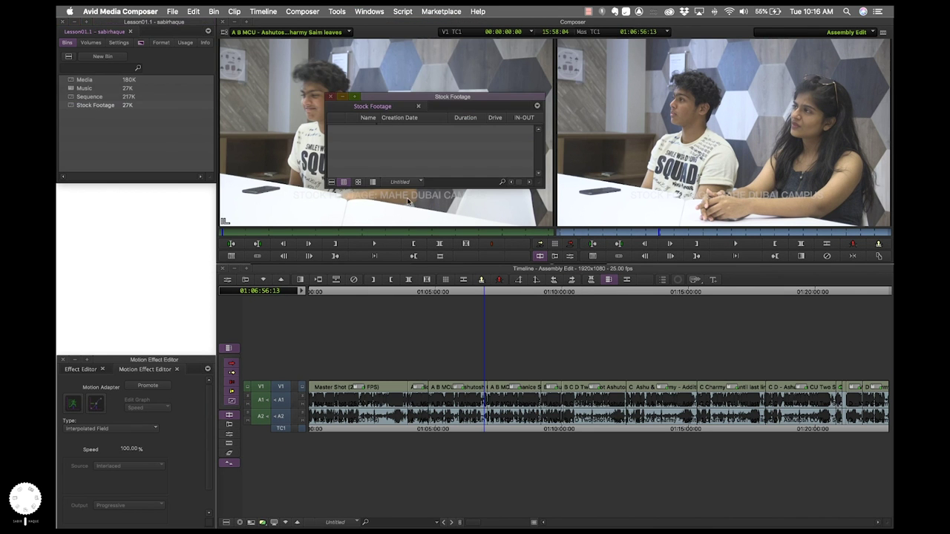
pyautogui.moveTo(405, 97); pyautogui.dragTo(129, 190)
pyautogui.moveTo(270, 201); pyautogui.dragTo(214, 202)
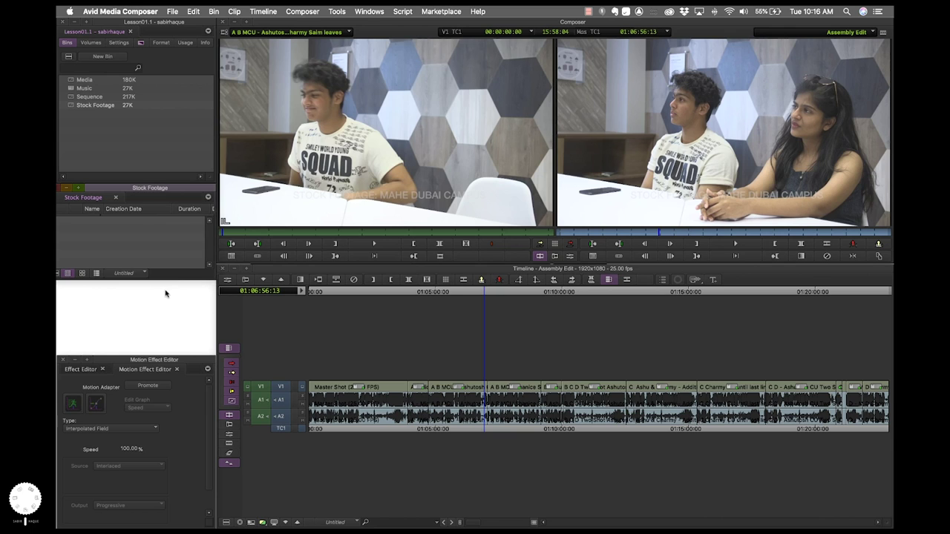
pyautogui.moveTo(171, 278); pyautogui.dragTo(171, 353)
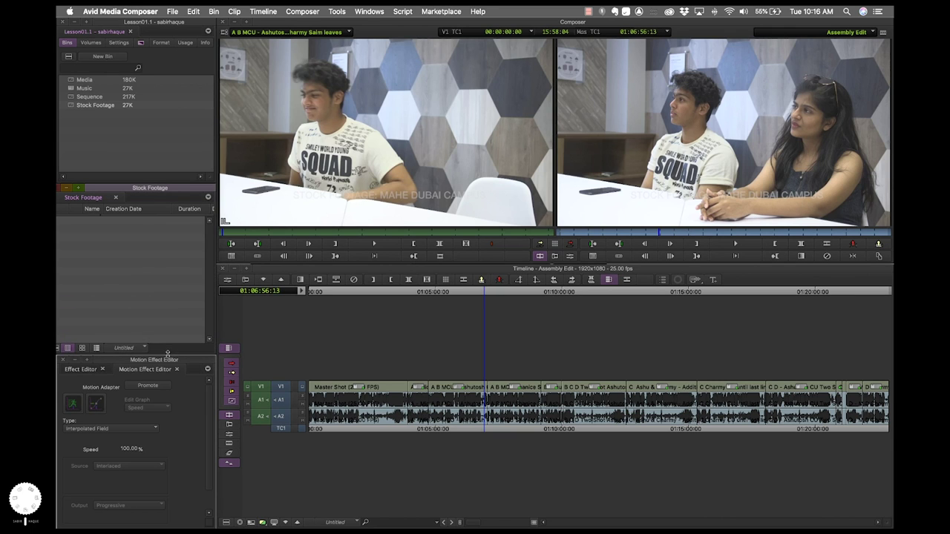
# Step: Save the current window layout to the active workspace and review the list of available workspaces
pyautogui.click(369, 11)
pyautogui.moveTo(386, 23)
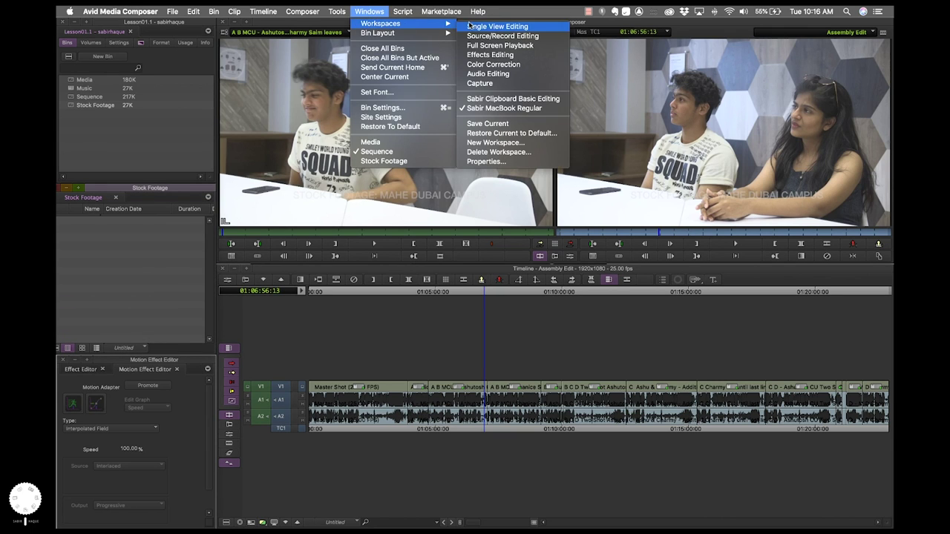
pyautogui.click(487, 123)
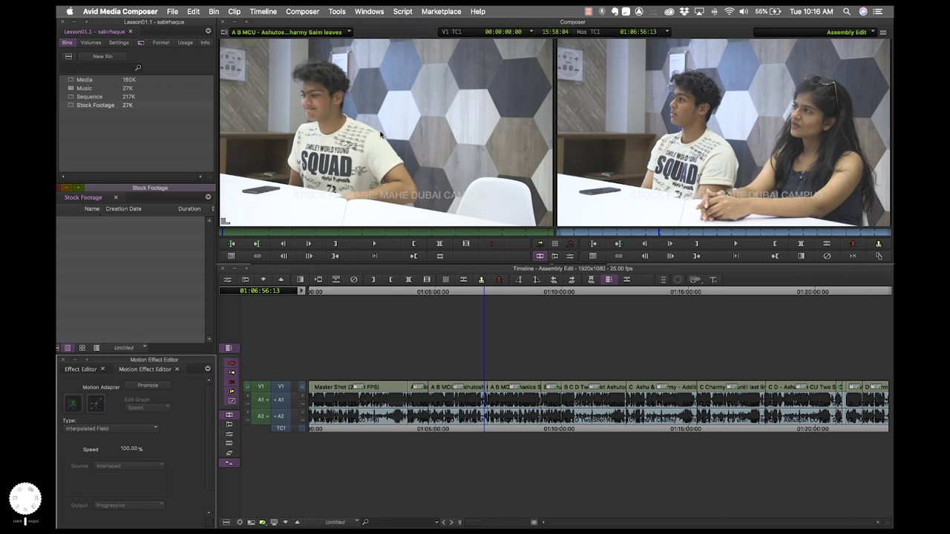
pyautogui.click(368, 11)
pyautogui.moveTo(376, 25)
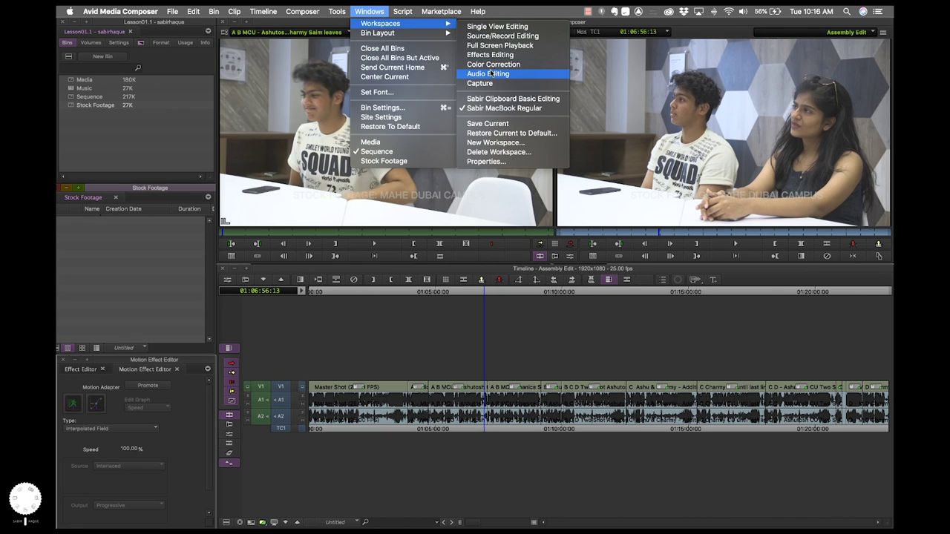
pyautogui.click(295, 114)
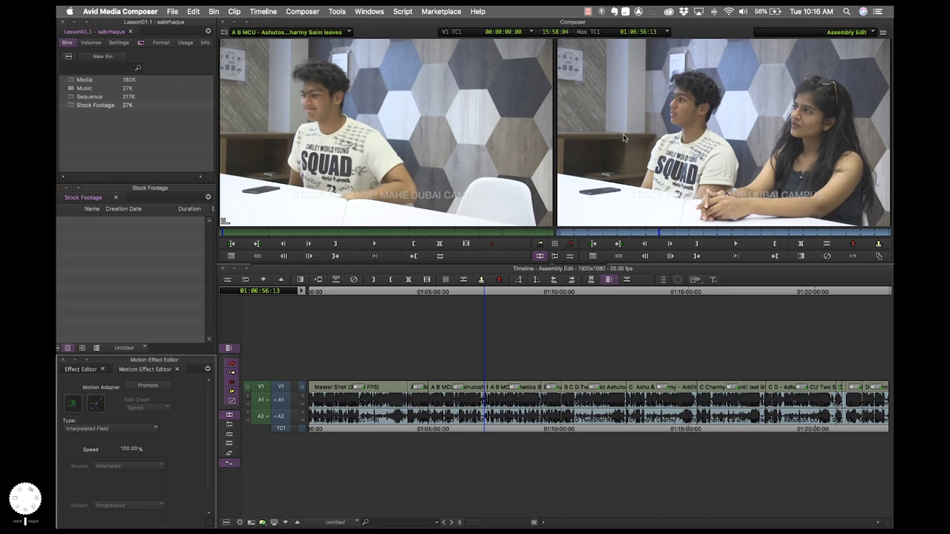
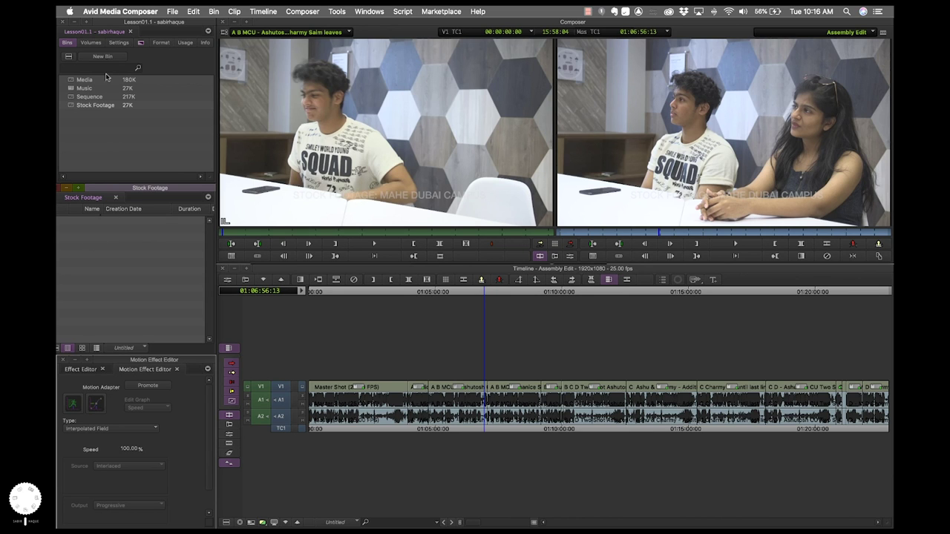
# Step: Open the Media bin and enlarge its window over the monitors and timeline to expose more clip columns
pyautogui.doubleClick(71, 84)
pyautogui.moveTo(312, 270); pyautogui.dragTo(305, 126)
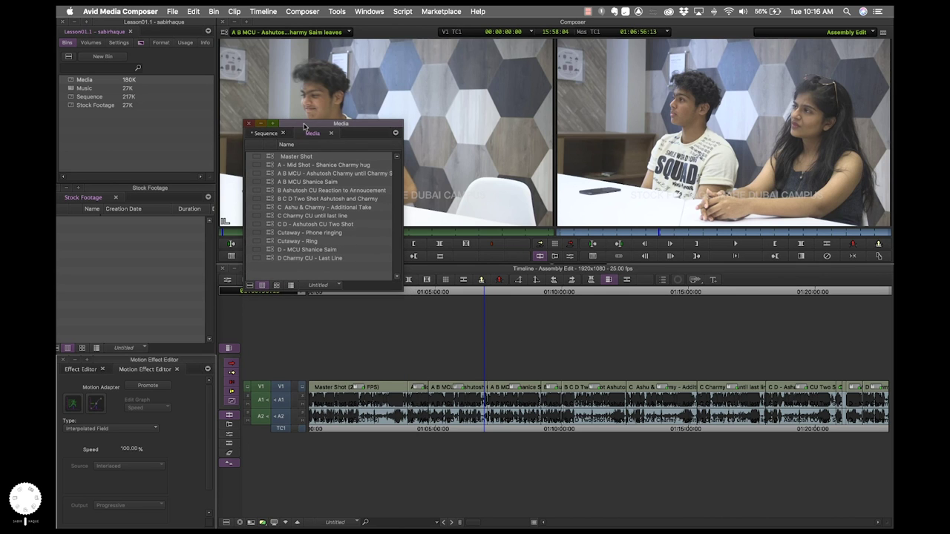
pyautogui.moveTo(402, 289); pyautogui.dragTo(658, 433)
# Step: Group the Sequence bin as a tab with the Stock Footage bin and place the Media bin in its own enlarged window
pyautogui.click(285, 133)
pyautogui.moveTo(285, 133); pyautogui.dragTo(141, 199)
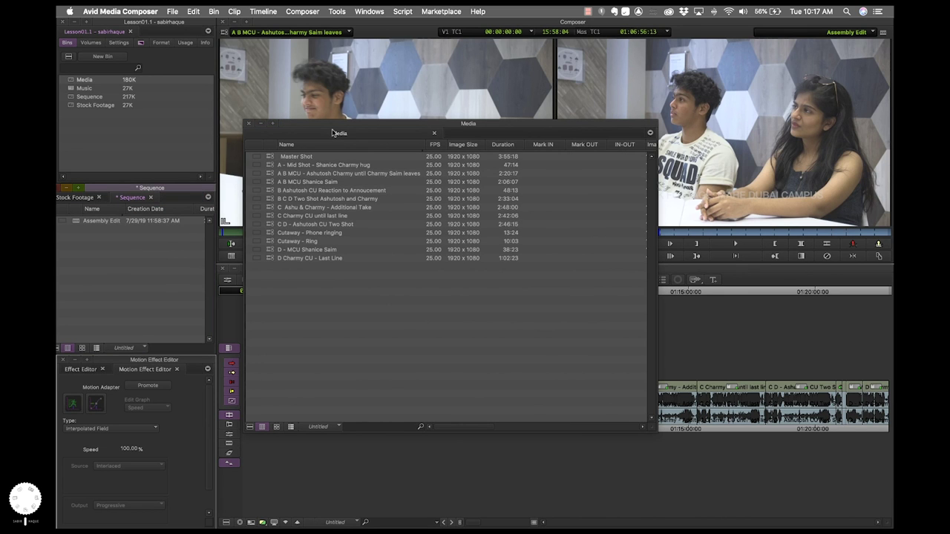
pyautogui.moveTo(339, 133); pyautogui.dragTo(335, 80)
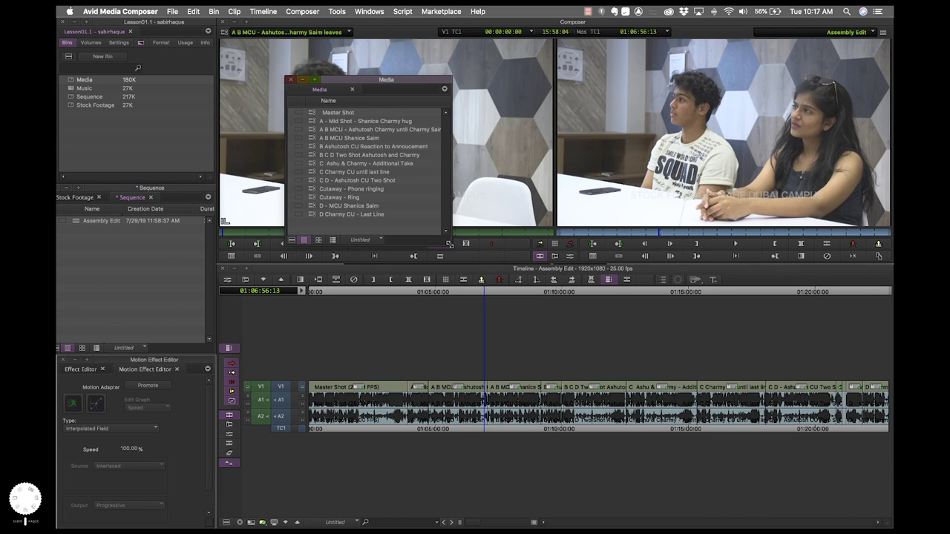
pyautogui.moveTo(449, 243); pyautogui.dragTo(741, 407)
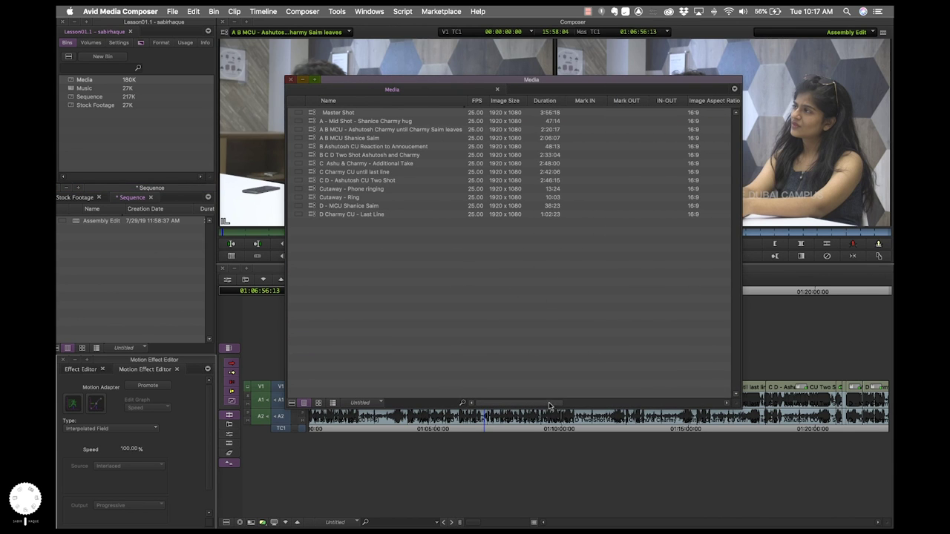
# Step: Move the Media bin window closer to the project window and switch the bin to Frame view
pyautogui.moveTo(530, 405); pyautogui.dragTo(505, 404)
pyautogui.moveTo(411, 80); pyautogui.dragTo(310, 75)
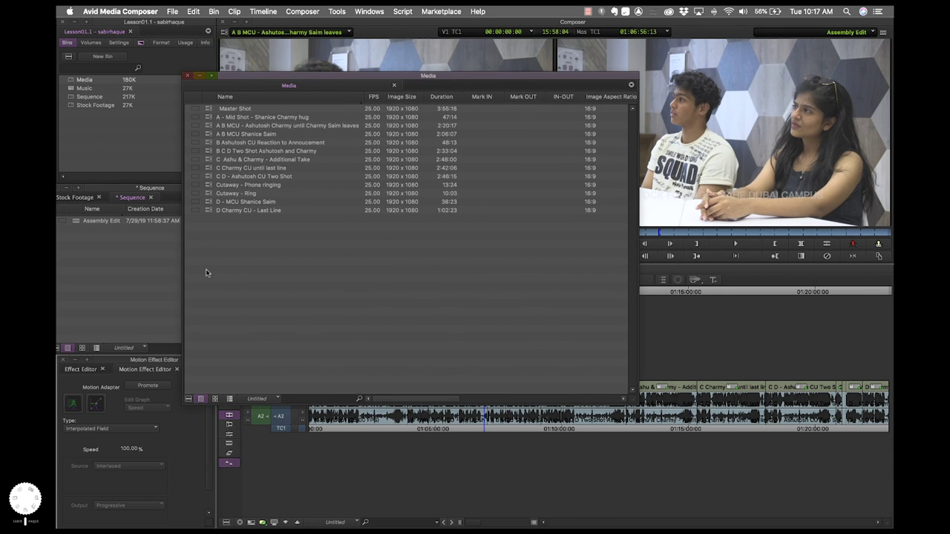
pyautogui.click(215, 399)
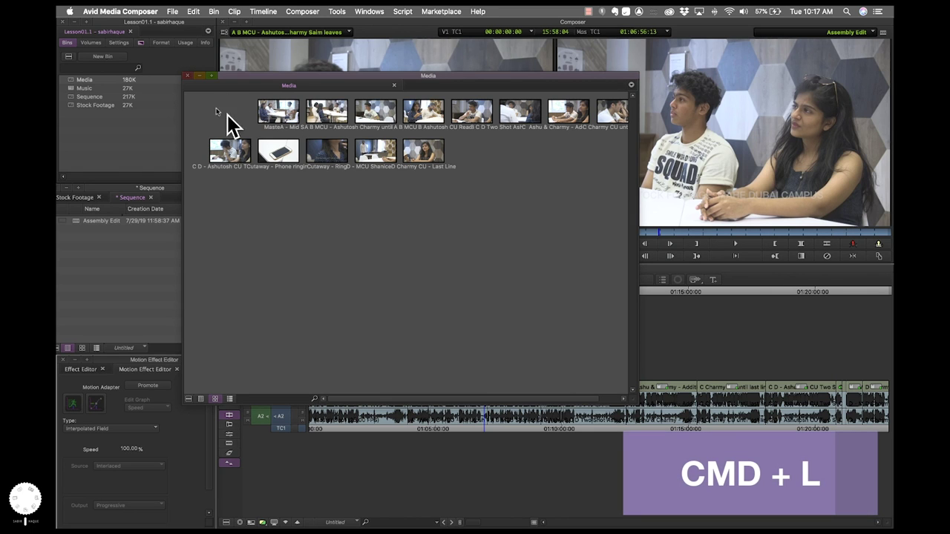
# Step: Enlarge the Media bin's clip thumbnails three times and rearrange them to fit the bin with Fill Window
pyautogui.press('super+l')
pyautogui.press('super+l')
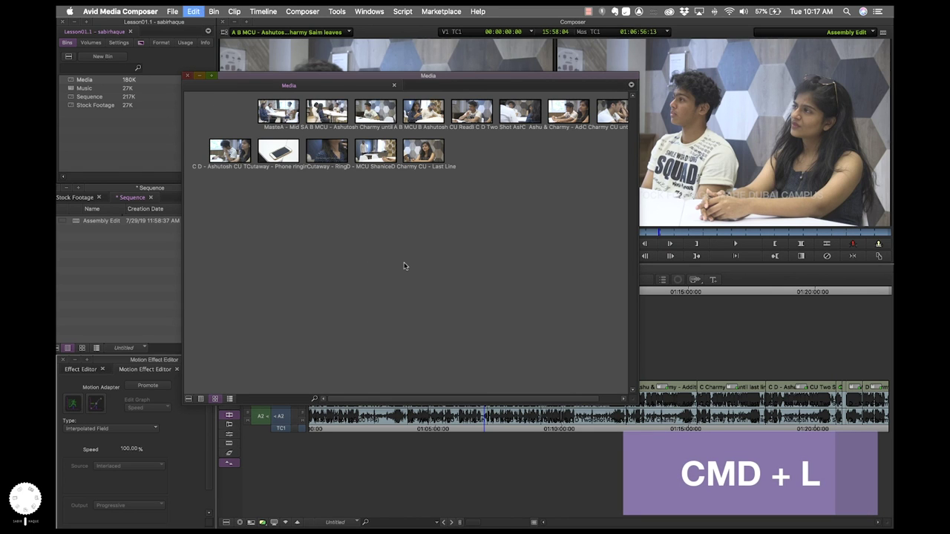
pyautogui.press('super+l')
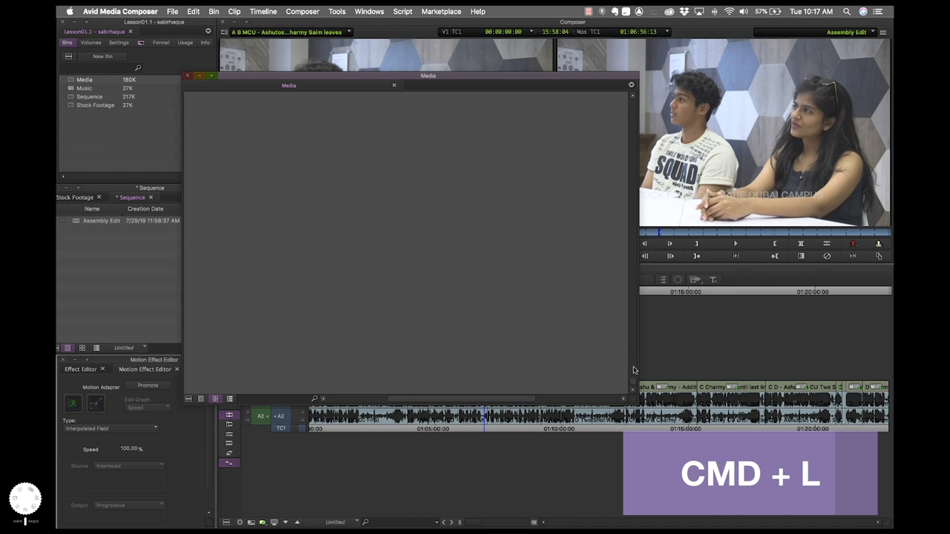
pyautogui.rightClick(512, 180)
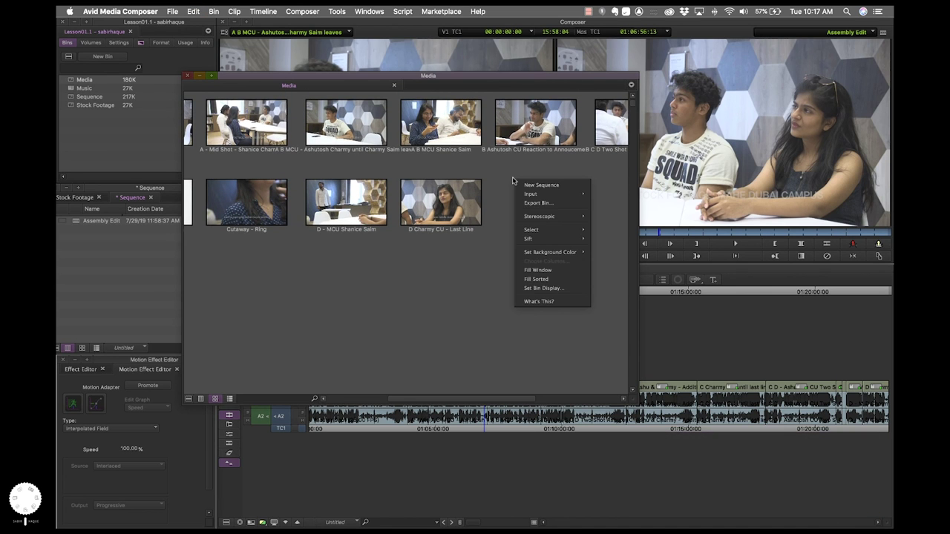
pyautogui.click(542, 269)
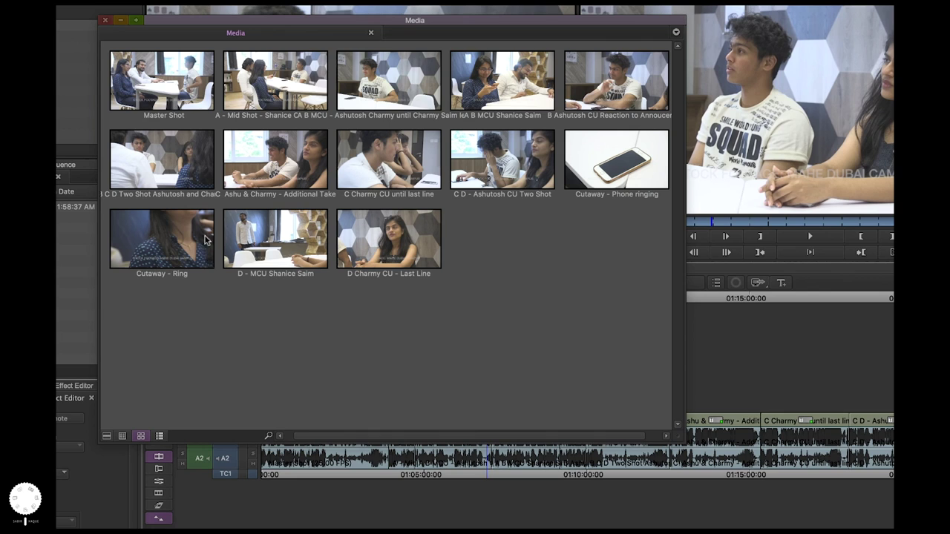
# Step: Play the Master Shot clip within its bin thumbnail and stop it on a different frame
pyautogui.click(148, 86)
pyautogui.press('space')
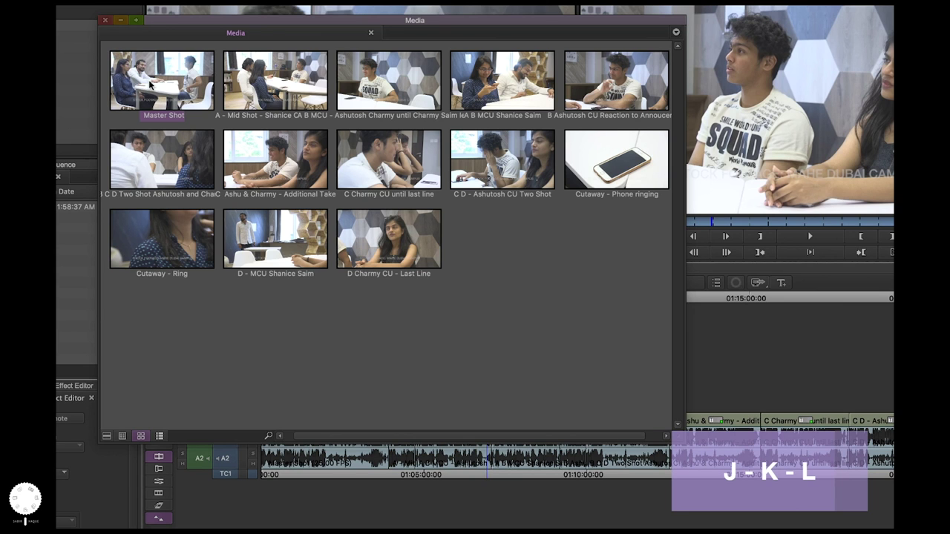
pyautogui.press('k')
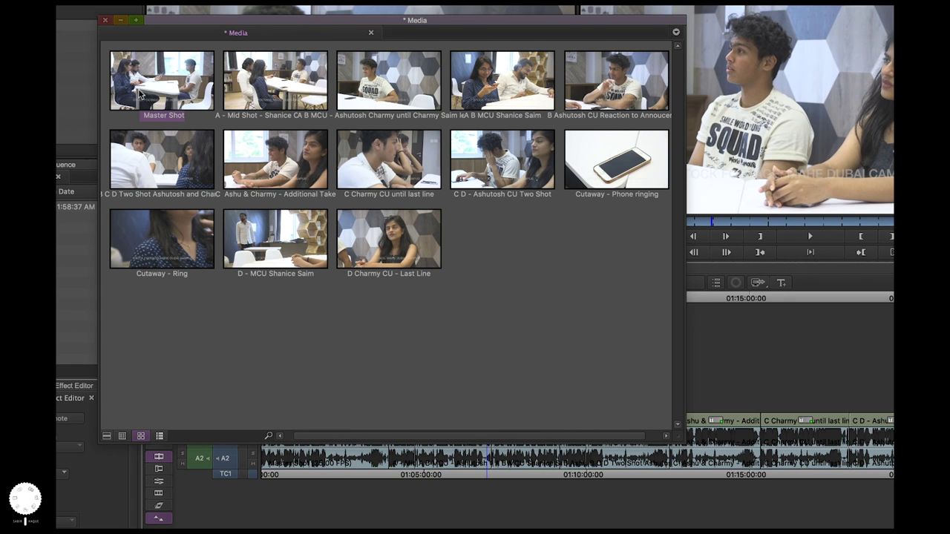
# Step: Move the Media bin aside and open Master Shot in its own pop-up monitor, enlarged over the bins and source monitor
pyautogui.moveTo(249, 21); pyautogui.dragTo(706, 96)
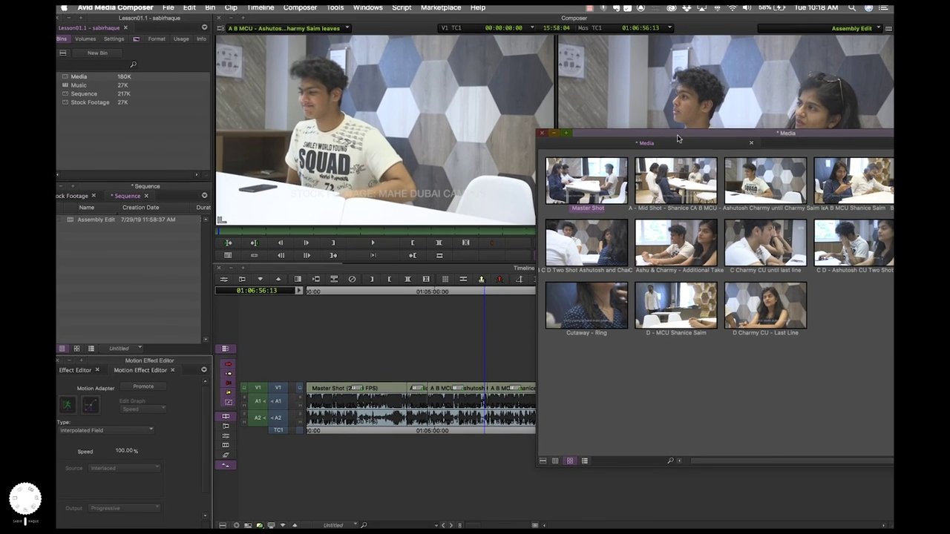
pyautogui.moveTo(737, 99); pyautogui.dragTo(661, 84)
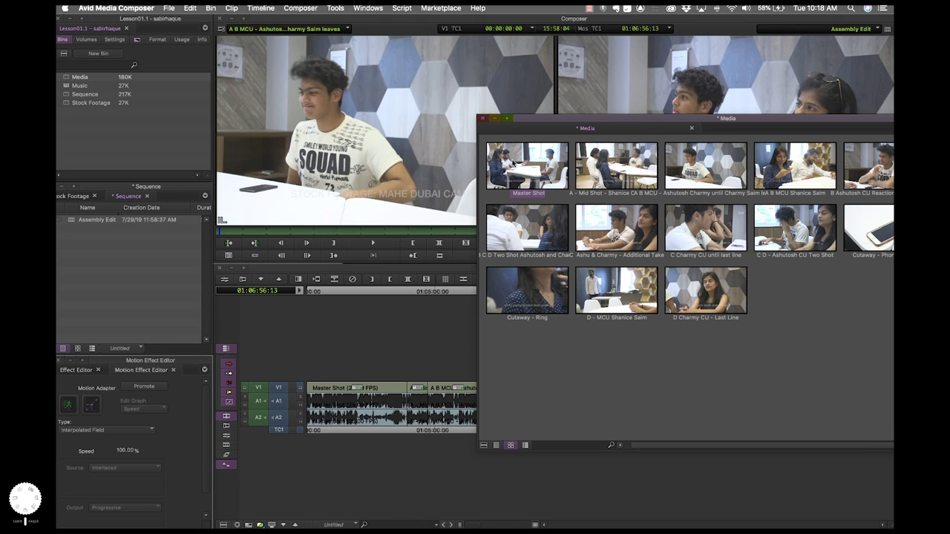
pyautogui.keyDown('alt'); pyautogui.doubleClick(532, 172); pyautogui.keyUp('alt')
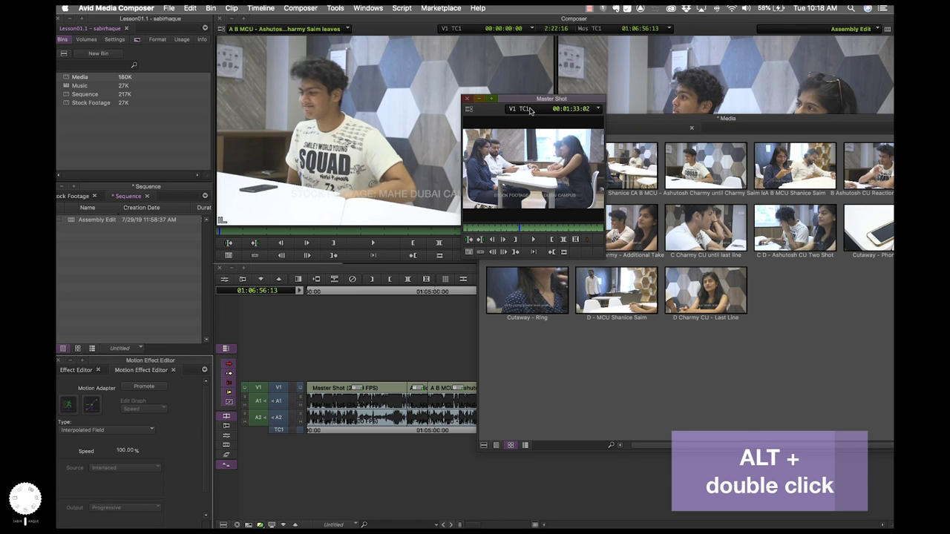
pyautogui.moveTo(529, 108); pyautogui.dragTo(148, 156)
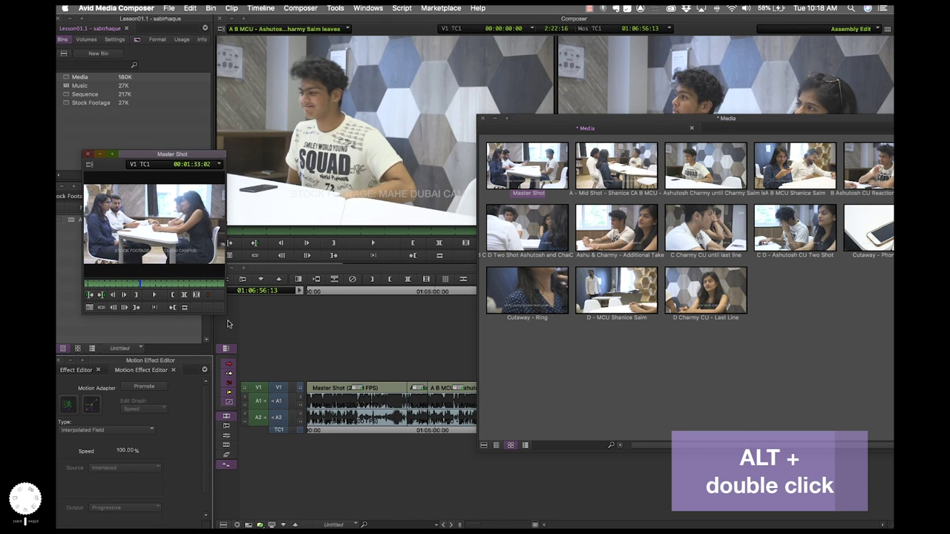
pyautogui.moveTo(225, 314); pyautogui.dragTo(340, 401)
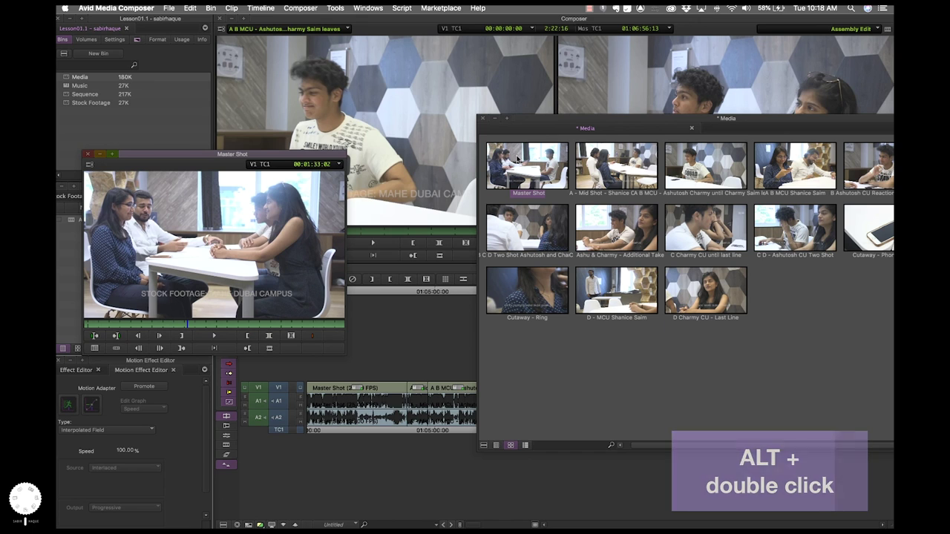
# Step: Open the "CU - Last Line" clip in a second pop-up monitor and place it beside the Master Shot monitor
pyautogui.hscroll(-1, 631, 234)
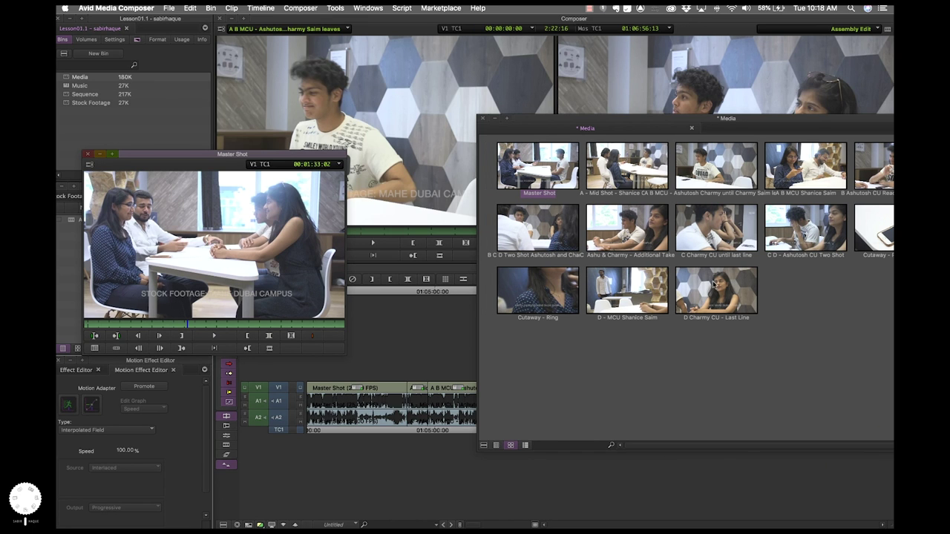
pyautogui.keyDown('alt'); pyautogui.doubleClick(715, 285); pyautogui.keyUp('alt')
pyautogui.moveTo(490, 187); pyautogui.dragTo(519, 102)
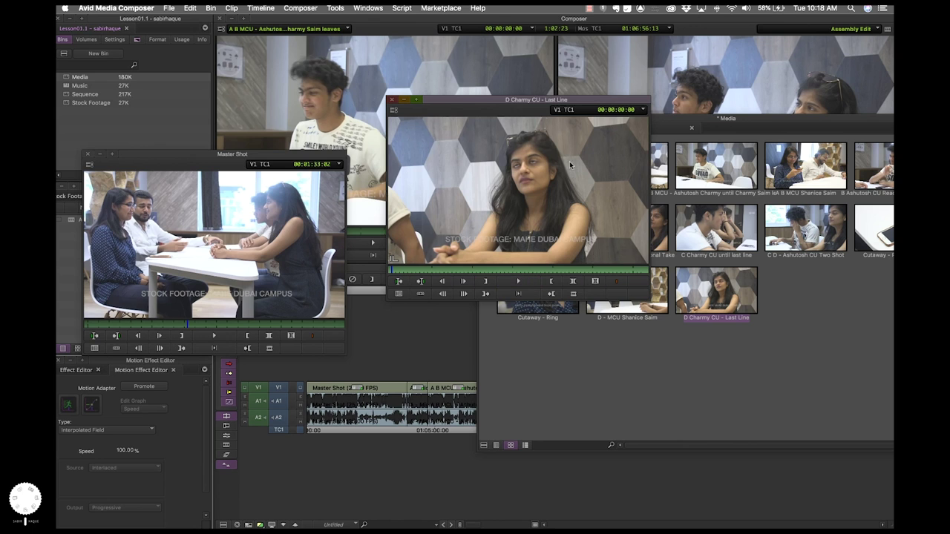
pyautogui.moveTo(524, 100); pyautogui.dragTo(583, 195)
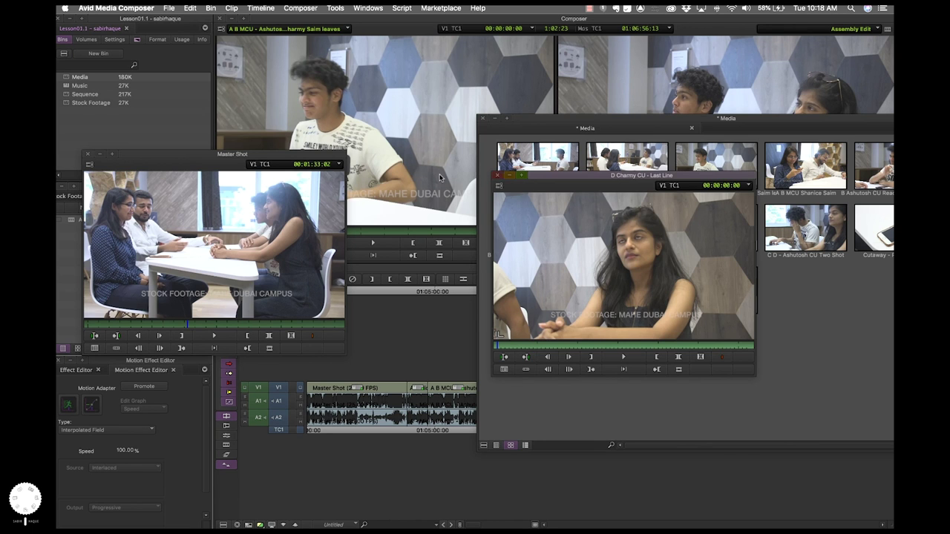
# Step: Close both pop-up clip monitors and move the Media bin back over the center of the Composer window
pyautogui.press('super+w')
pyautogui.click(87, 154)
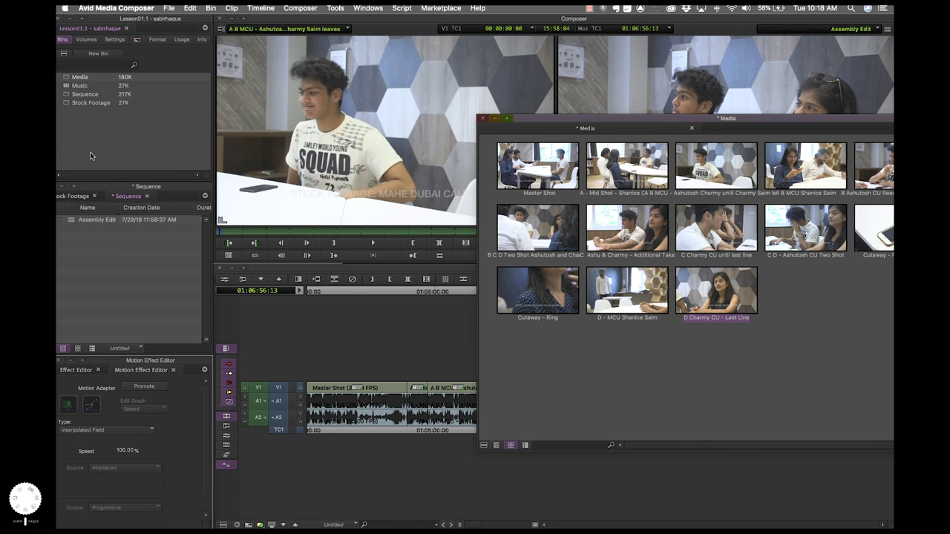
pyautogui.moveTo(586, 122); pyautogui.dragTo(337, 95)
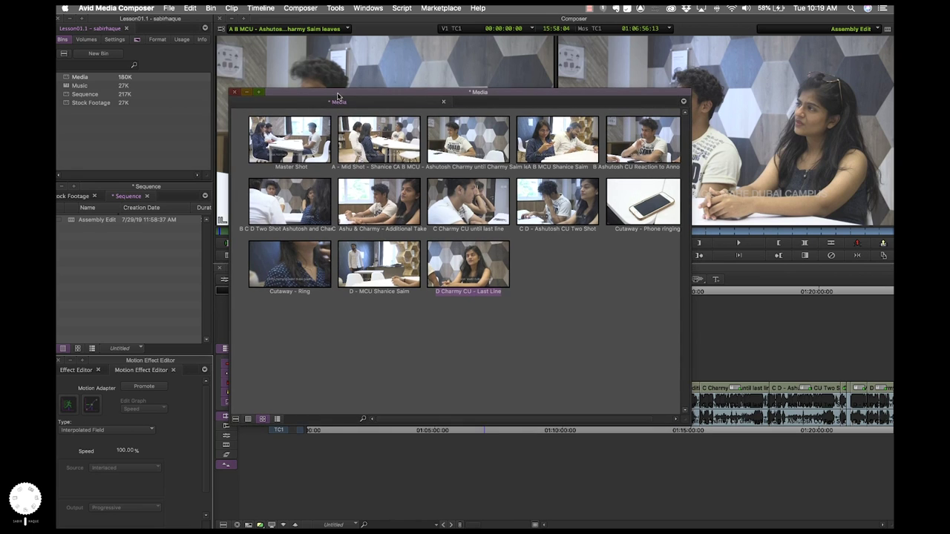
# Step: Switch the Media bin to Script view and enter "write something here" as the comment of the "CU Reaction to Annoucement" clip
pyautogui.click(276, 418)
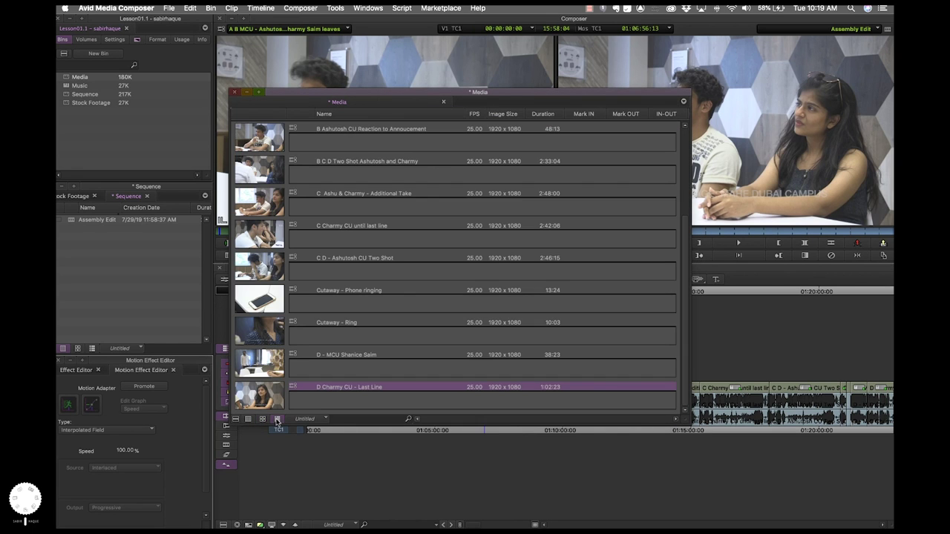
pyautogui.click(262, 139)
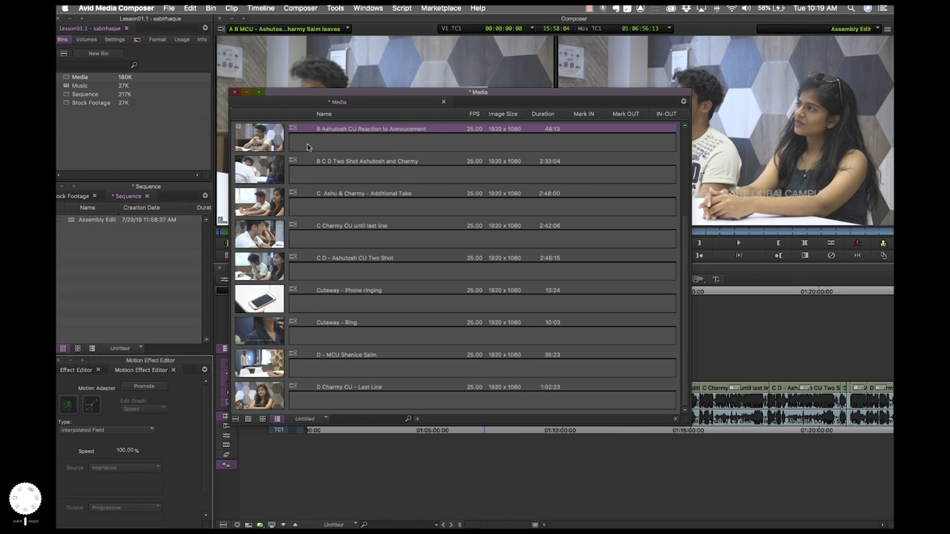
pyautogui.click(375, 146)
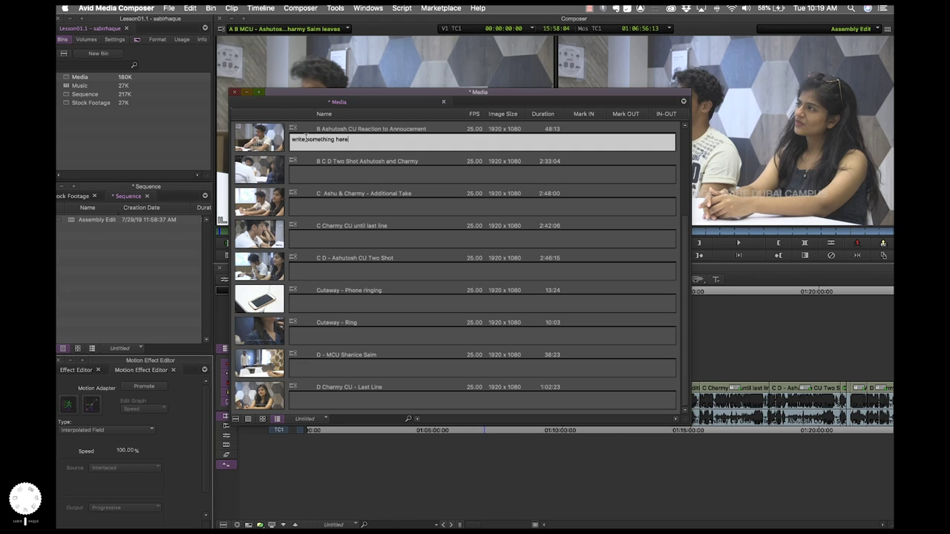
# Step: Delete the comment text from the "CU Reaction to Annoucement" clip and shift the Media bin window slightly upward
pyautogui.press('super+a')
pyautogui.press('BackSpace')
pyautogui.moveTo(336, 92); pyautogui.dragTo(343, 76)
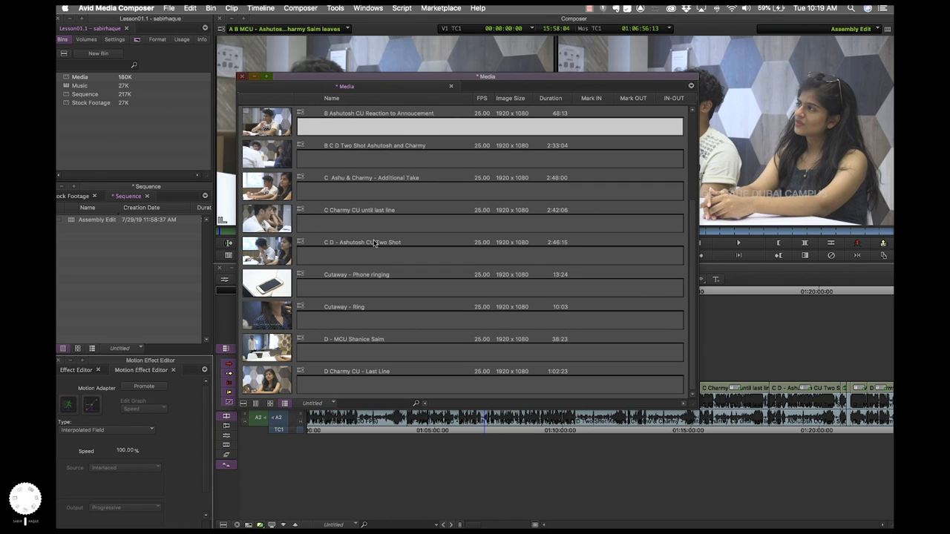
# Step: Return the Media bin to Text view, filter its clips by "cutaway" and clear the filter again
pyautogui.click(256, 404)
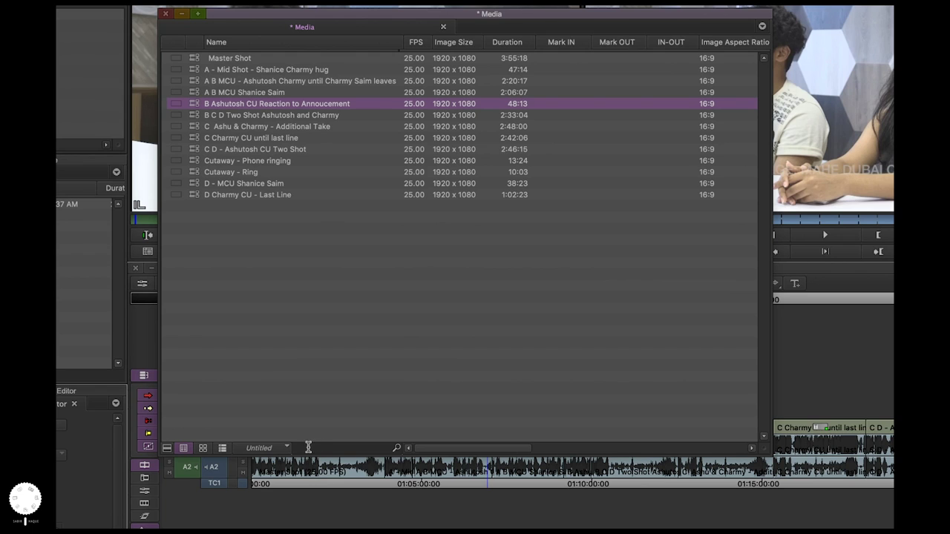
pyautogui.click(397, 448)
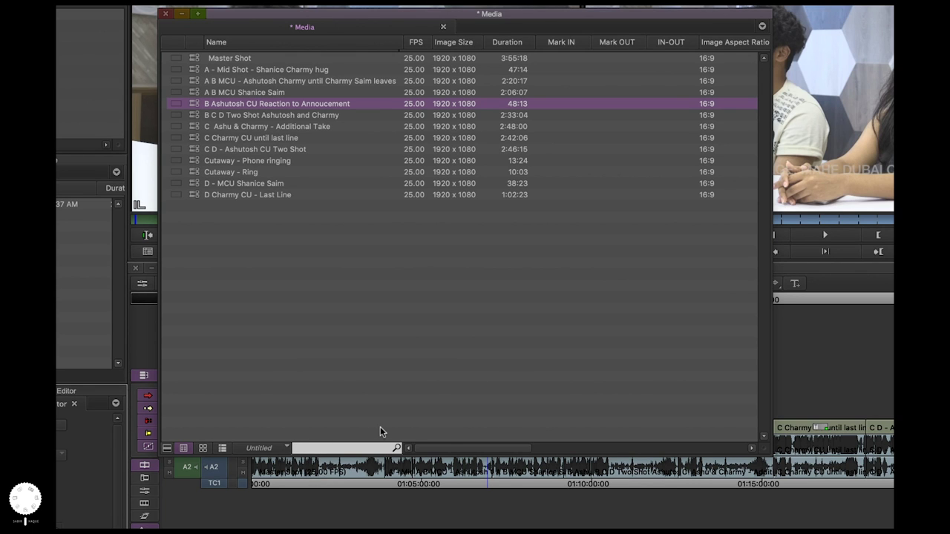
pyautogui.write('cutaway')
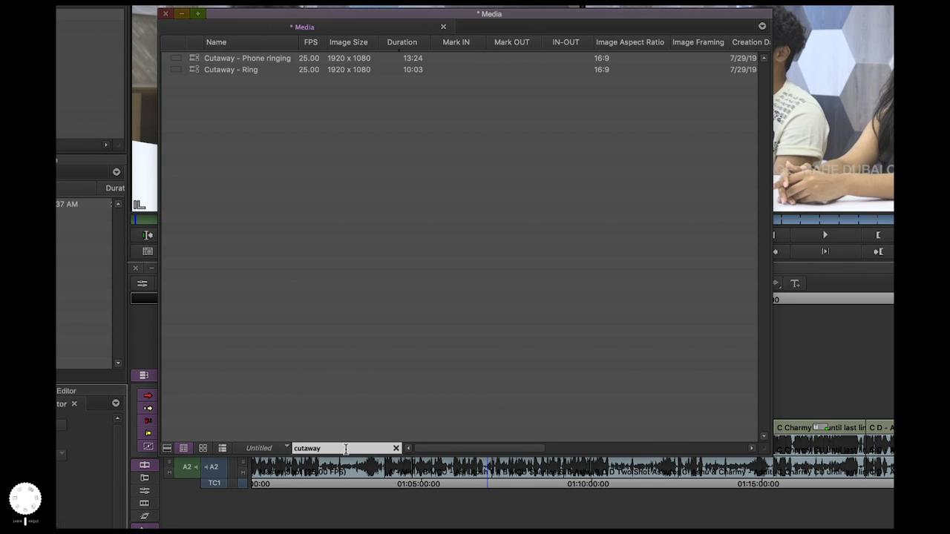
pyautogui.click(397, 449)
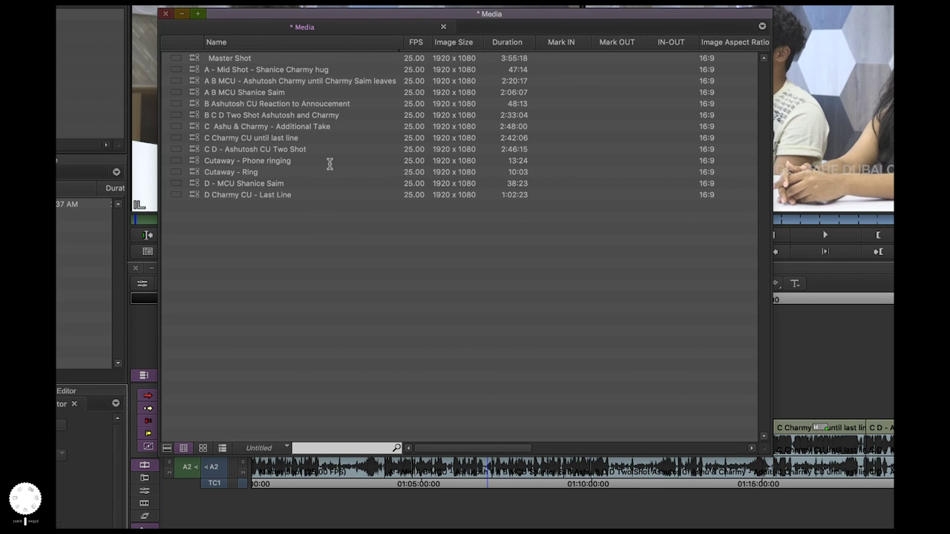
# Step: Close the Media, Sequence and Stock Footage bins, leaving only the project window's bin list
pyautogui.moveTo(289, 16); pyautogui.dragTo(410, 8)
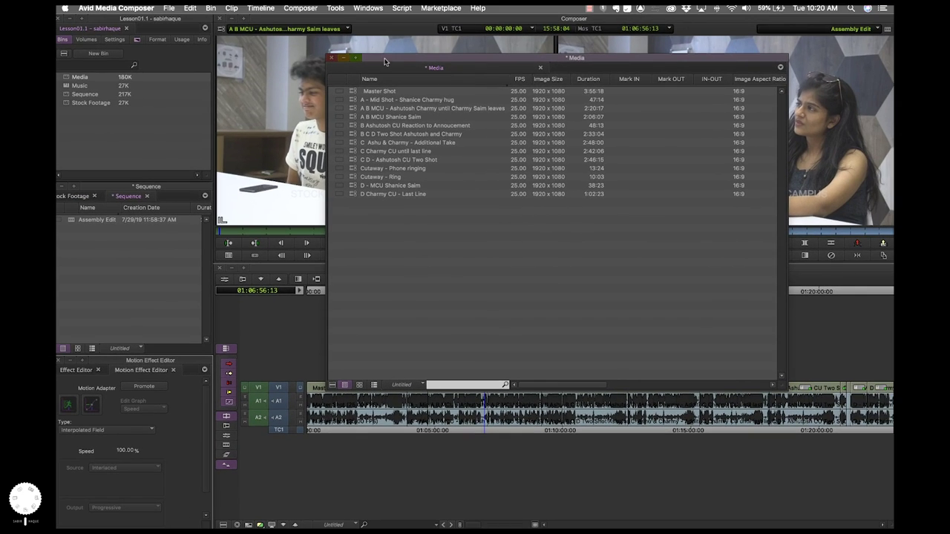
pyautogui.click(332, 58)
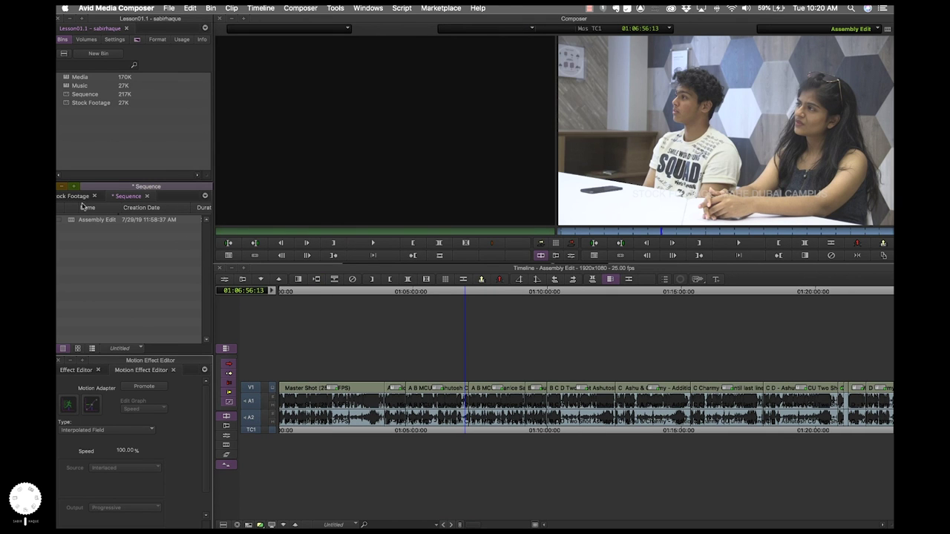
pyautogui.click(147, 198)
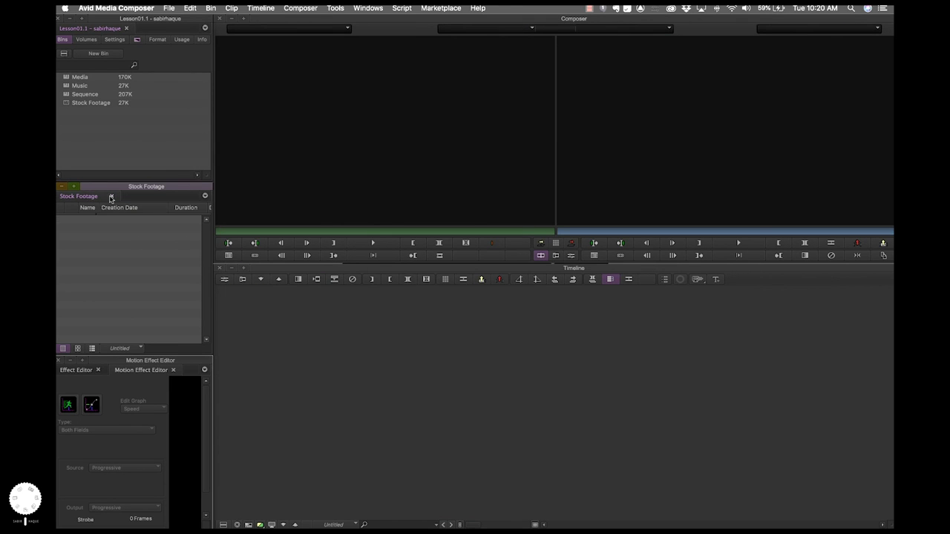
pyautogui.click(111, 197)
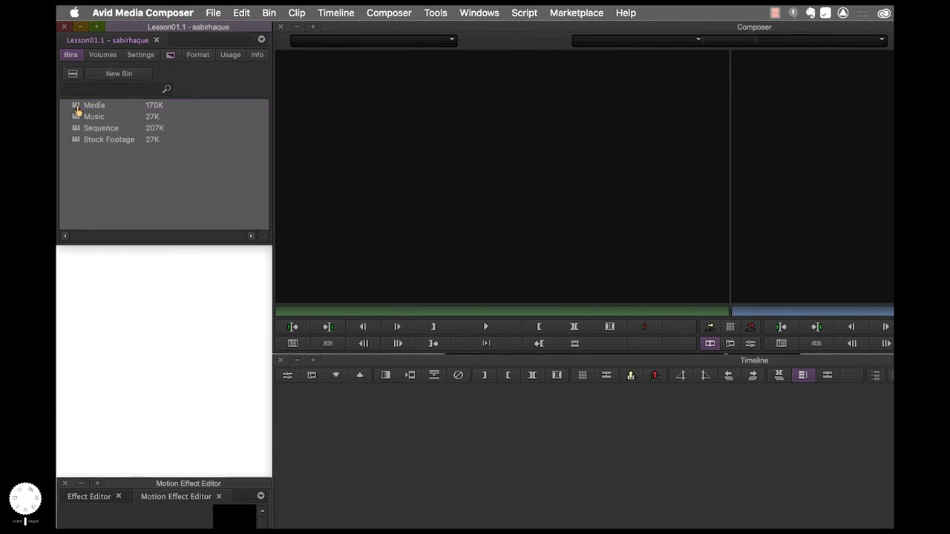
# Step: Open the Media, Music, Sequence and Stock Footage bins together in one window
pyautogui.click(69, 78)
pyautogui.keyDown('shift'); pyautogui.click(74, 141); pyautogui.keyUp('shift')
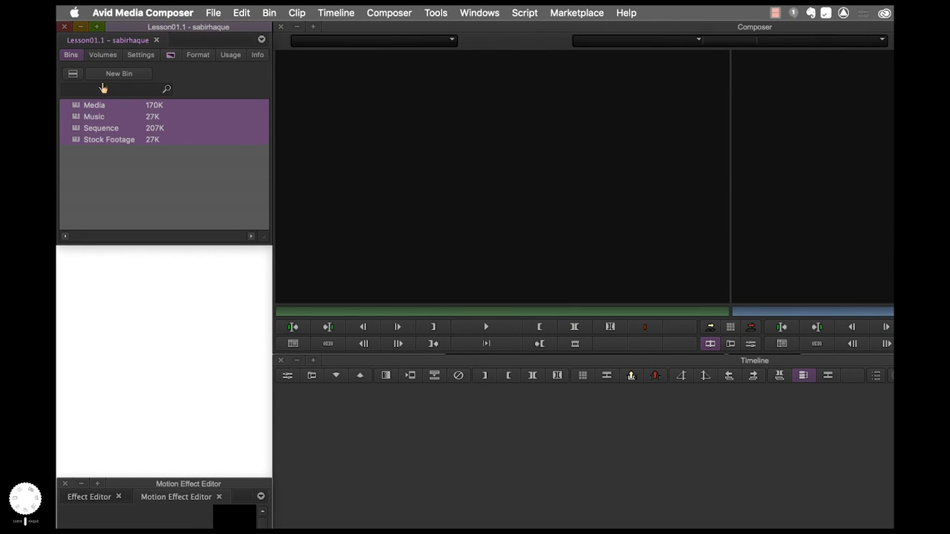
pyautogui.rightClick(75, 137)
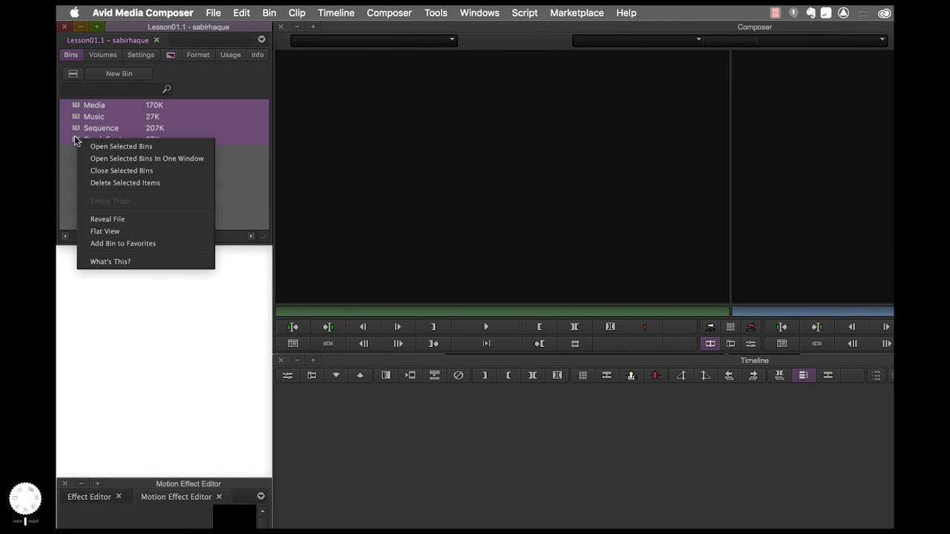
pyautogui.click(132, 158)
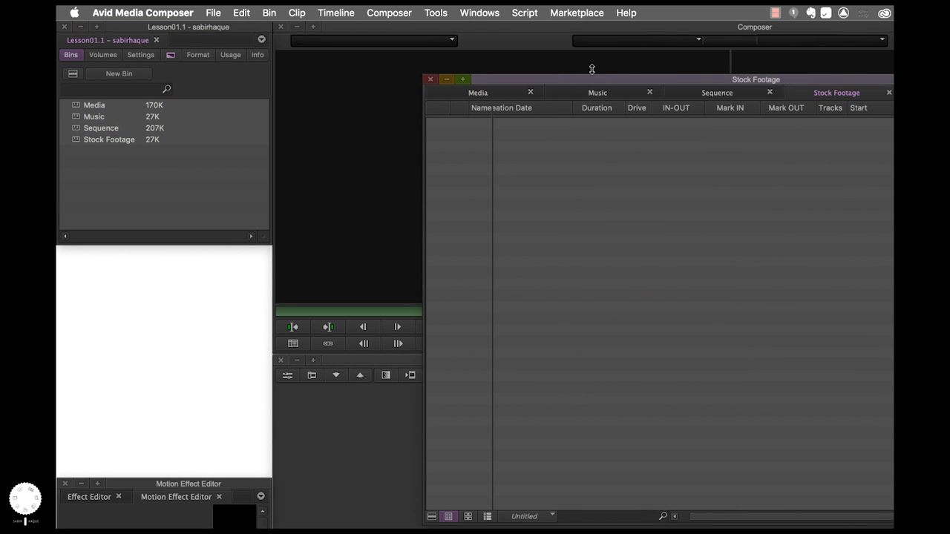
# Step: Fit the combined bin window into the gap between the project window and the Motion Effect Editor, matching the project window's width
pyautogui.moveTo(553, 82); pyautogui.dragTo(185, 252)
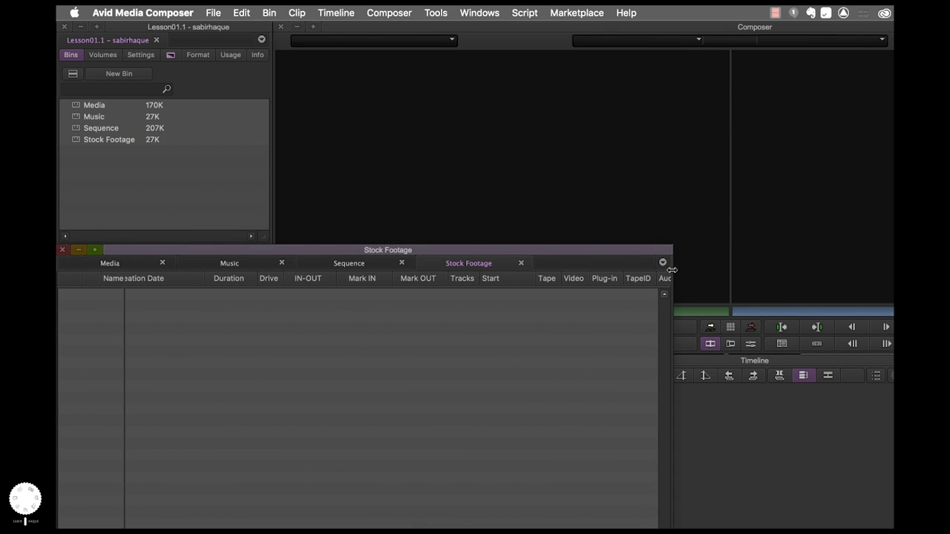
pyautogui.moveTo(673, 275); pyautogui.dragTo(271, 281)
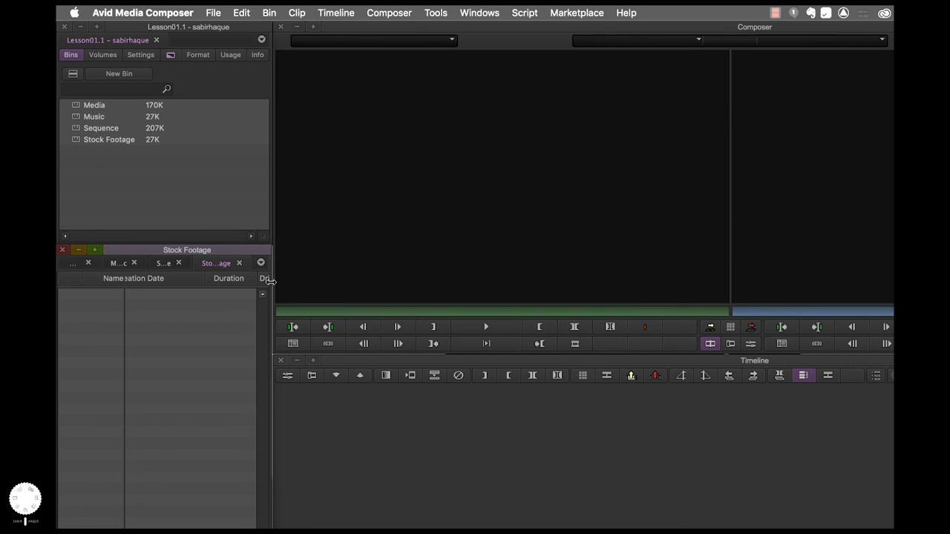
pyautogui.moveTo(196, 529); pyautogui.dragTo(196, 475)
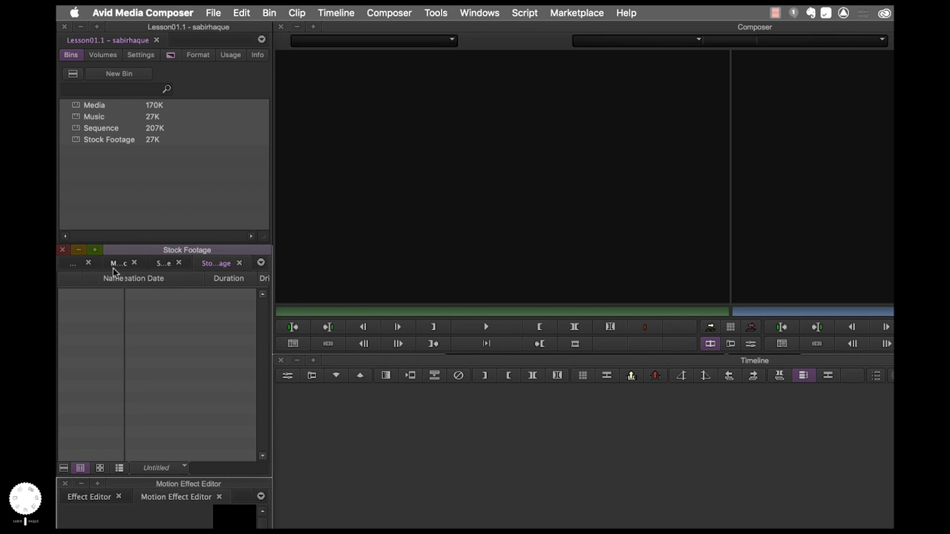
# Step: Show the Media bin and then the Sequence bin in the combined bin window
pyautogui.click(260, 263)
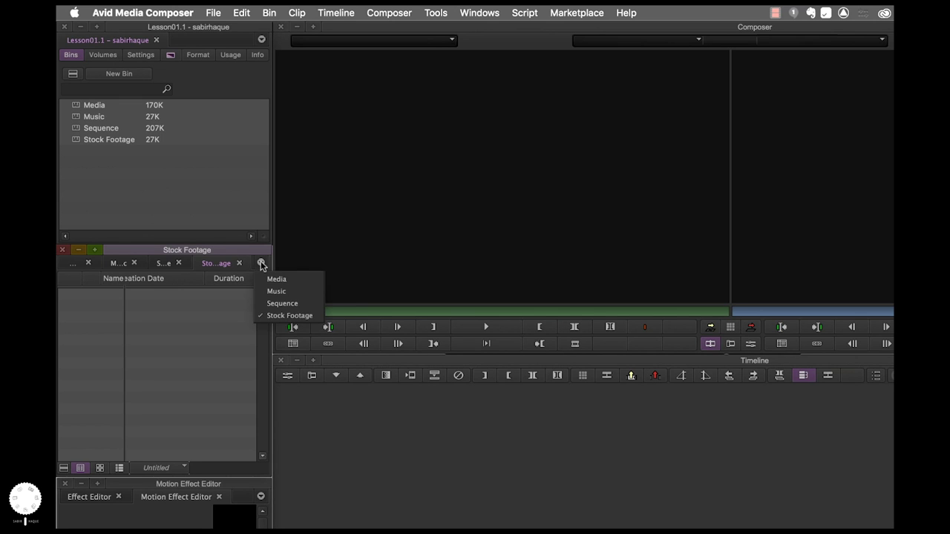
pyautogui.click(273, 280)
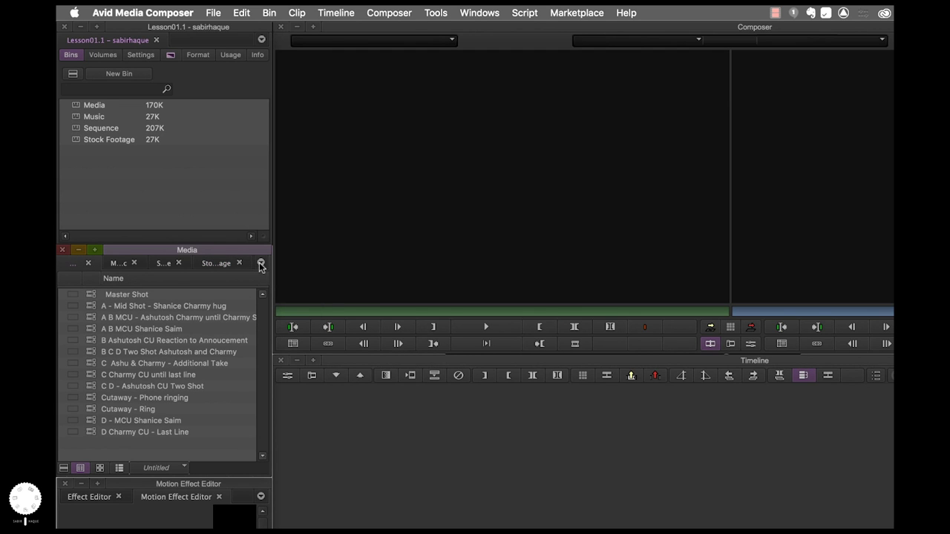
pyautogui.click(260, 262)
pyautogui.click(278, 302)
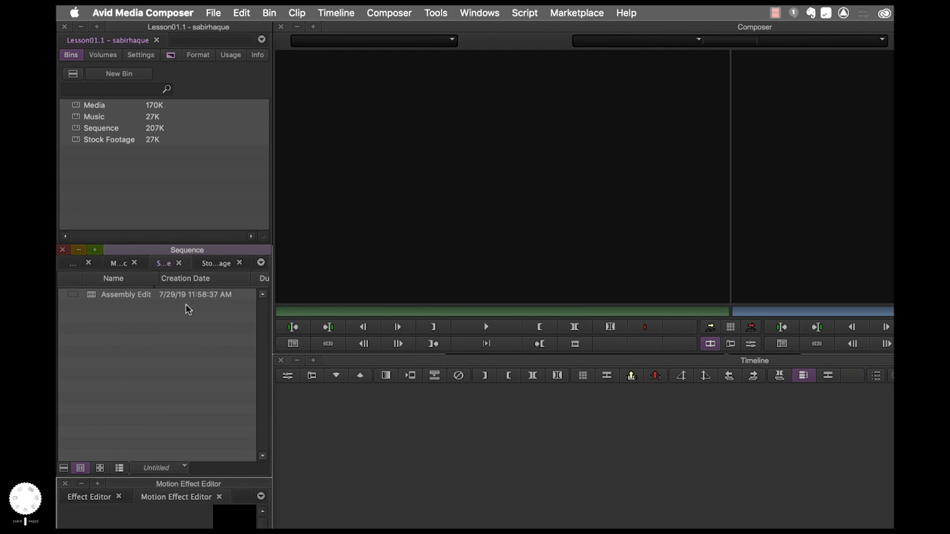
# Step: Load the Assembly Edit sequence with the playhead at about 01:06:47:22, and close the Sequence bin
pyautogui.doubleClick(95, 300)
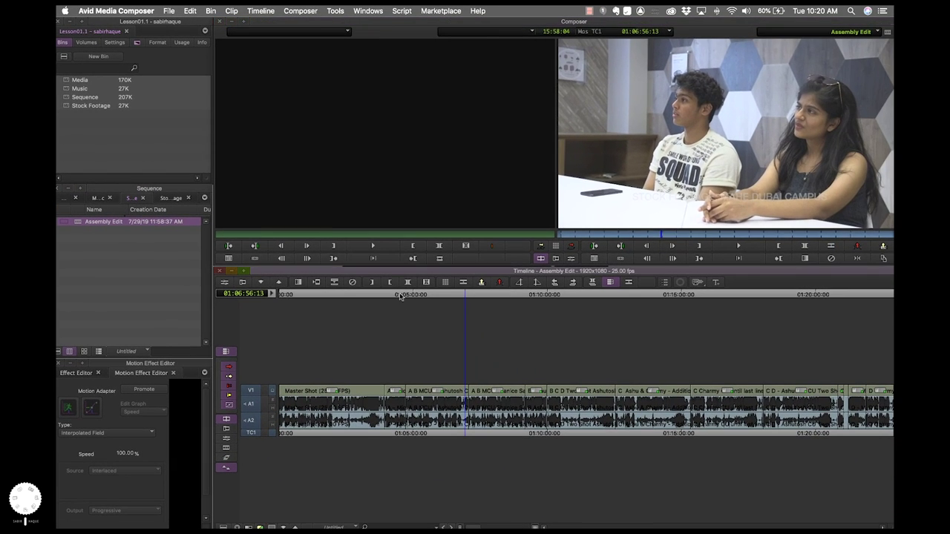
pyautogui.click(461, 300)
pyautogui.moveTo(63, 151)
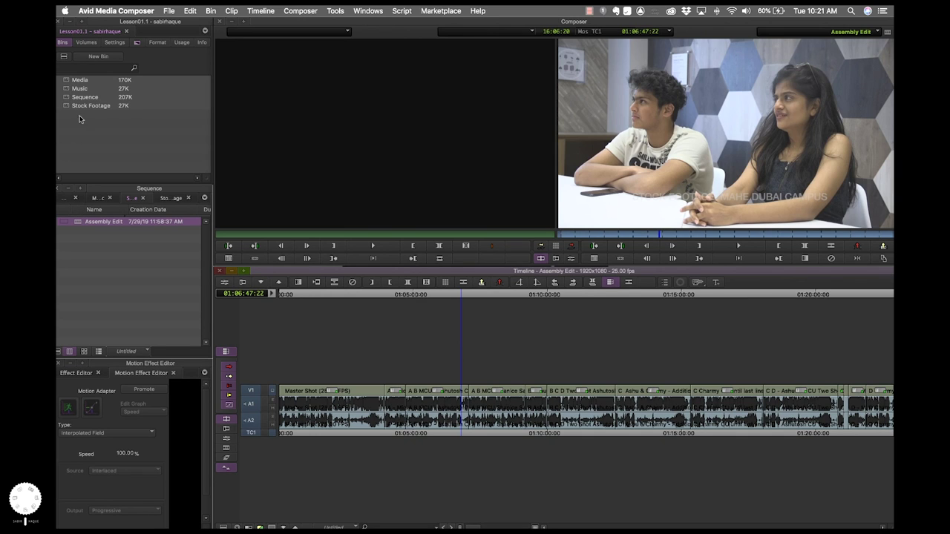
pyautogui.click(143, 198)
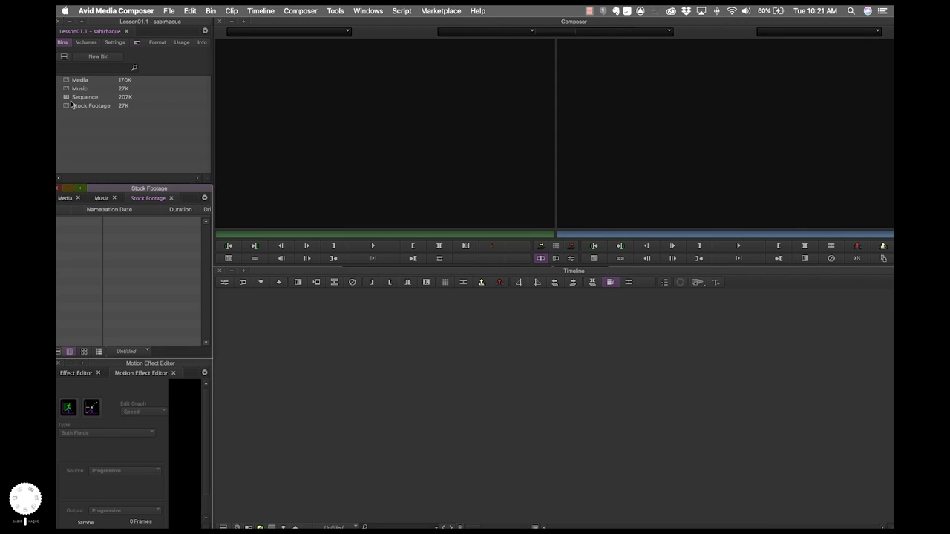
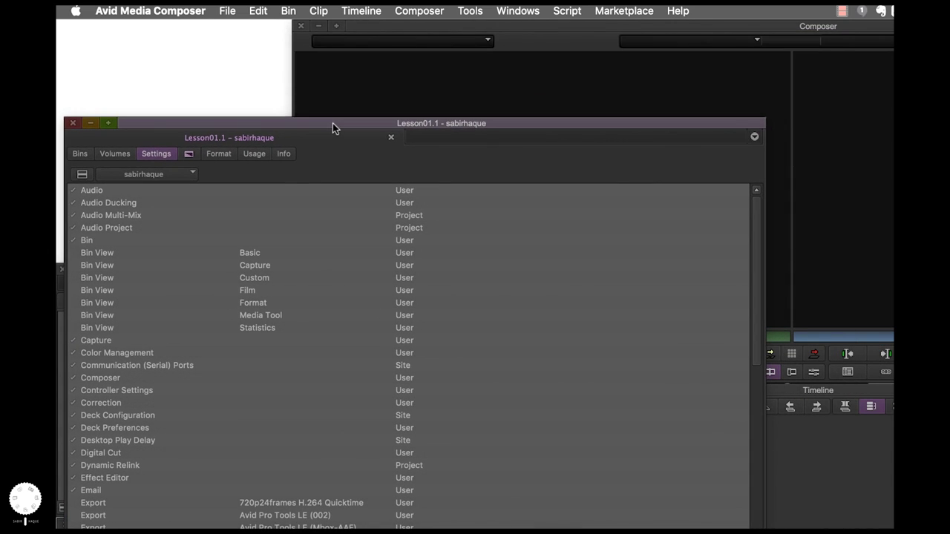
# Step: Create a user profile named "Editor New" from the project settings
pyautogui.click(157, 172)
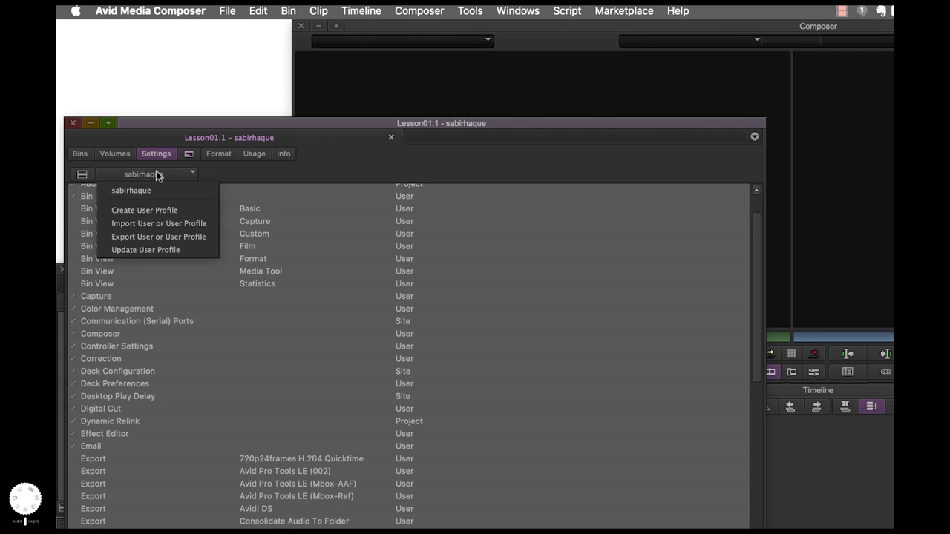
pyautogui.click(152, 211)
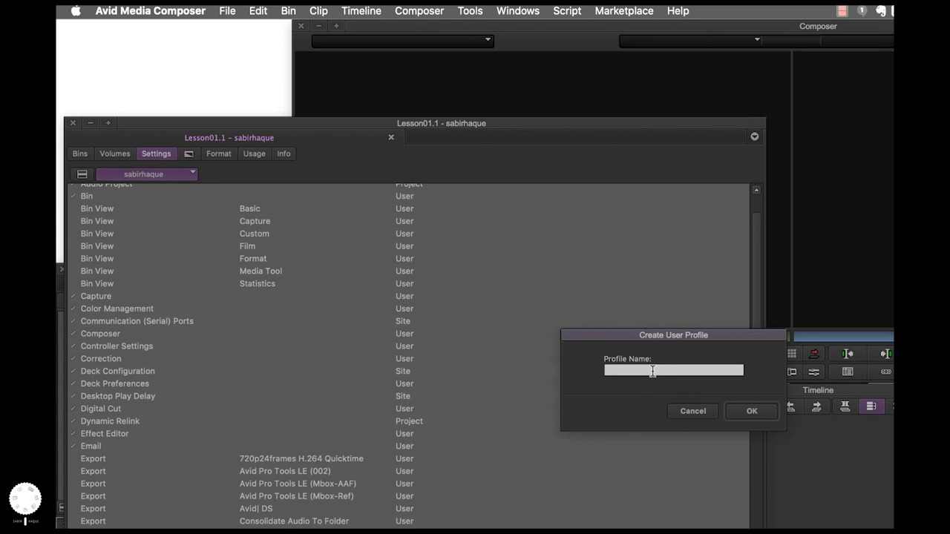
pyautogui.write('Editor New')
pyautogui.click(742, 410)
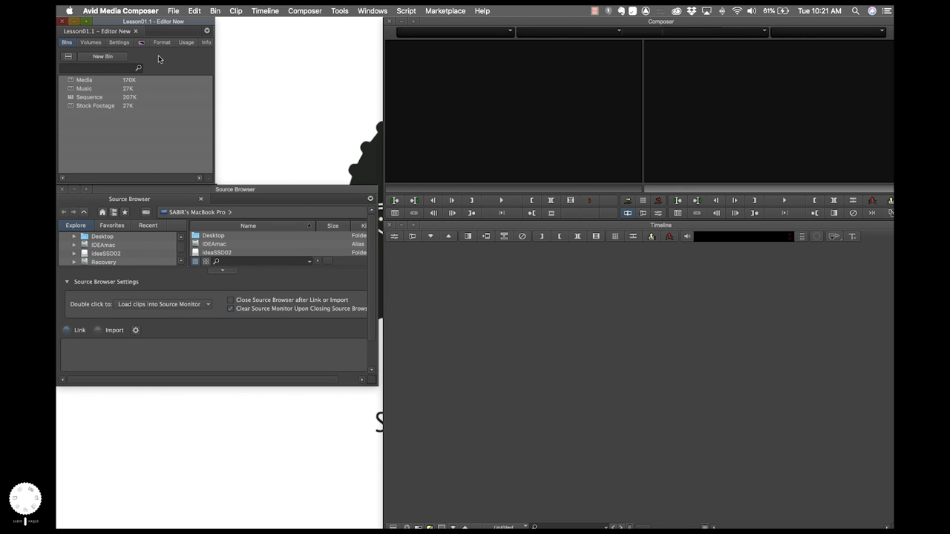
# Step: Display the new profile's settings list and reposition and widen the project window up to the Composer window
pyautogui.click(118, 42)
pyautogui.scroll(3, 102, 98)
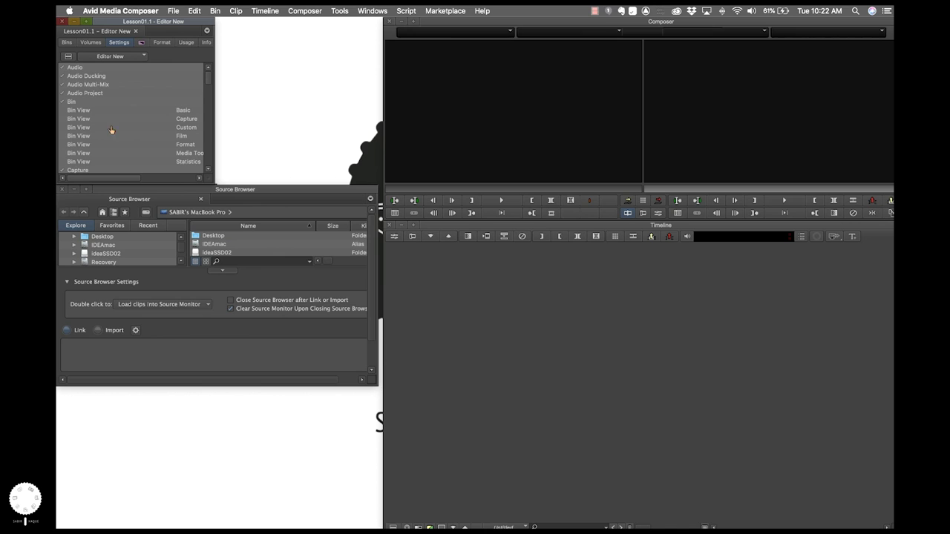
pyautogui.moveTo(177, 25); pyautogui.dragTo(250, 45)
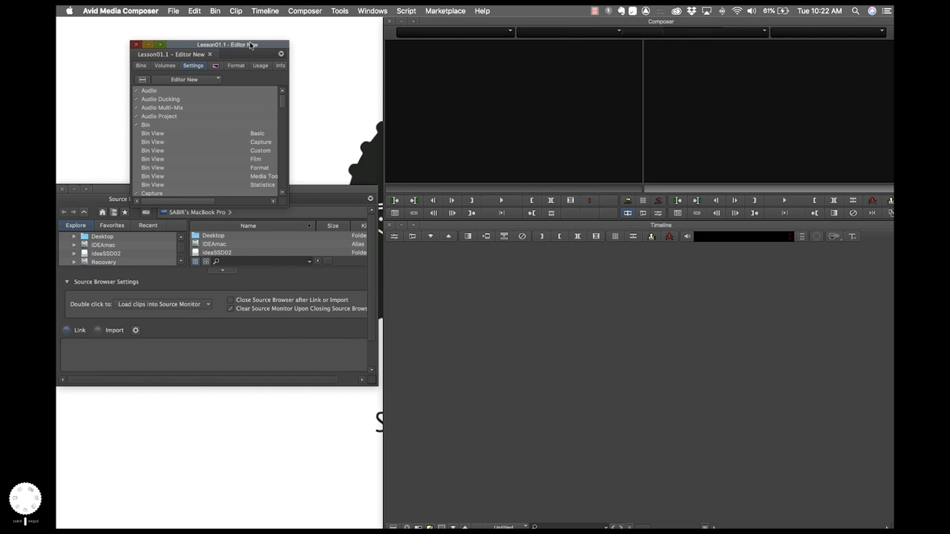
pyautogui.moveTo(250, 45); pyautogui.dragTo(206, 23)
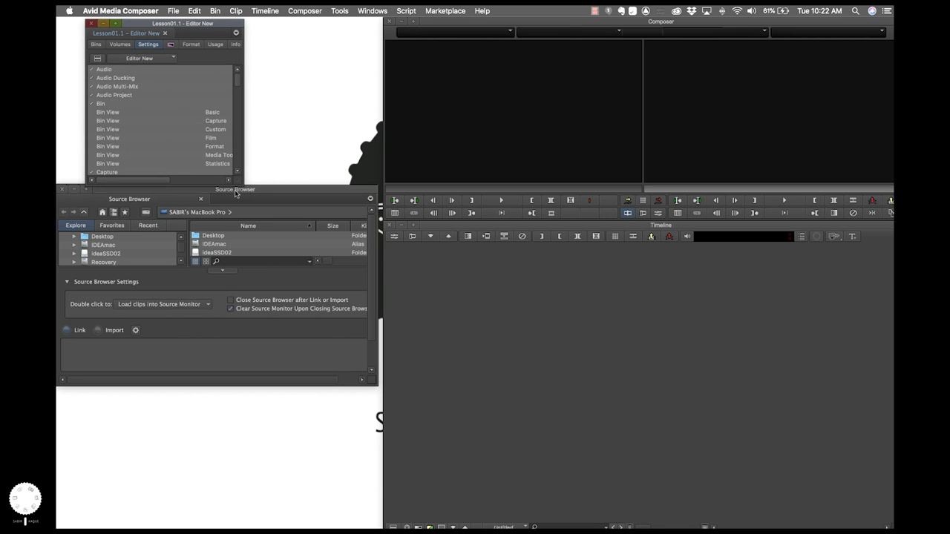
pyautogui.moveTo(245, 184); pyautogui.dragTo(387, 184)
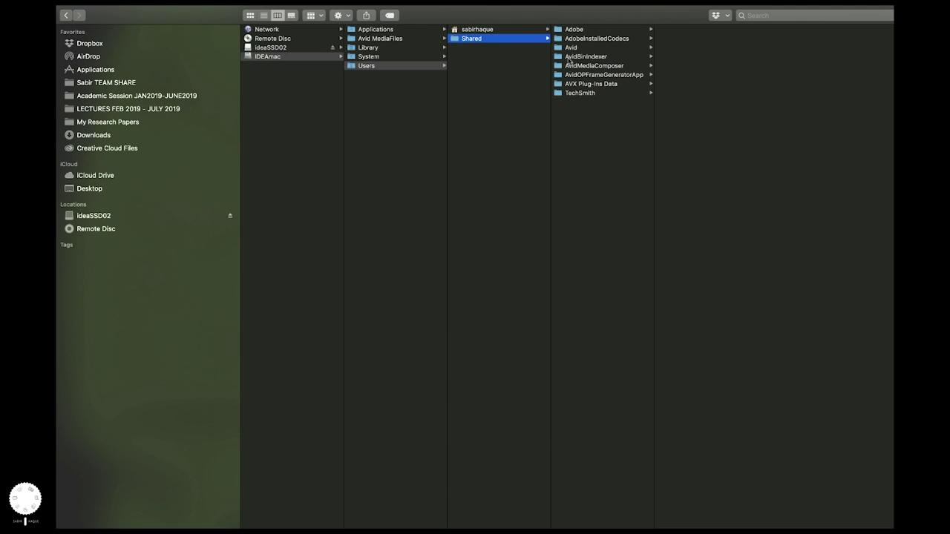
# Step: In Finder, browse from the Shared folder through AvidMediaComposer and Avid Users to the user's Editor New profile folder
pyautogui.click(588, 66)
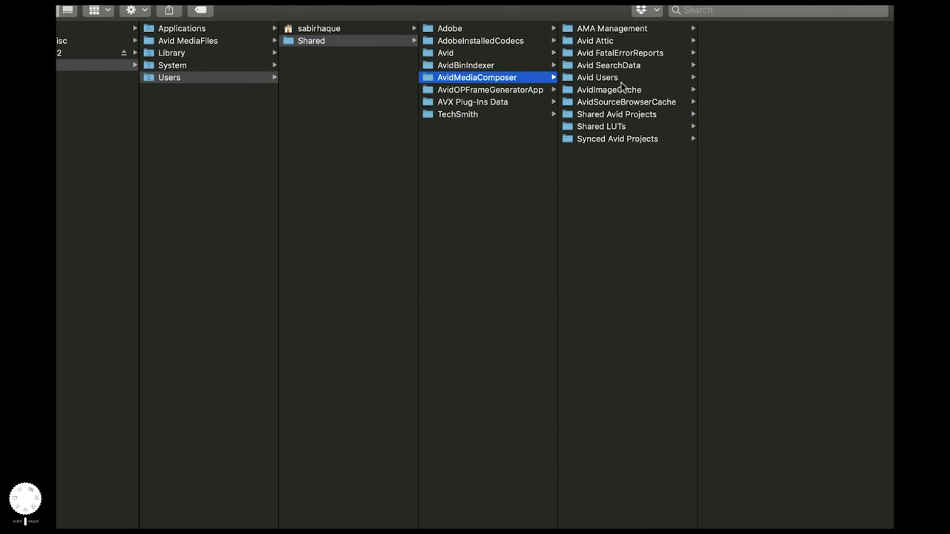
pyautogui.click(603, 77)
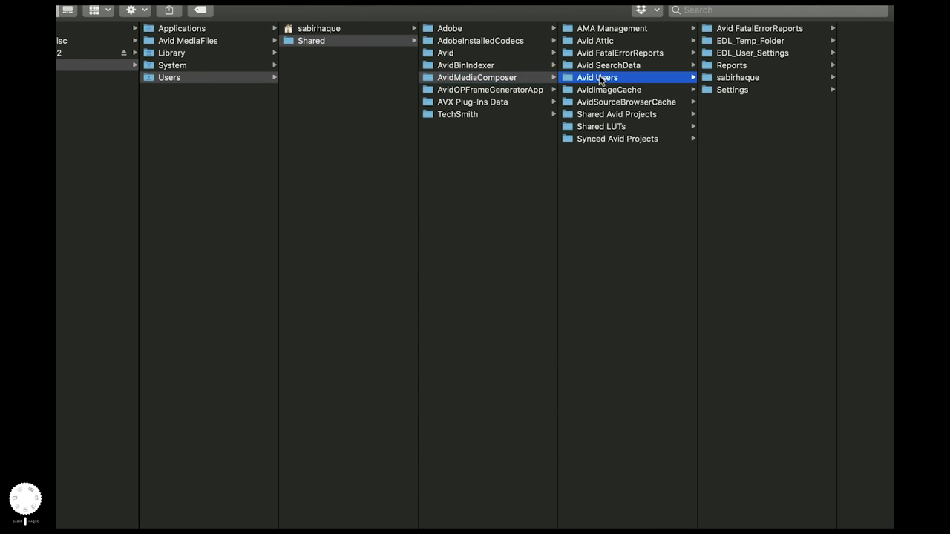
pyautogui.click(740, 77)
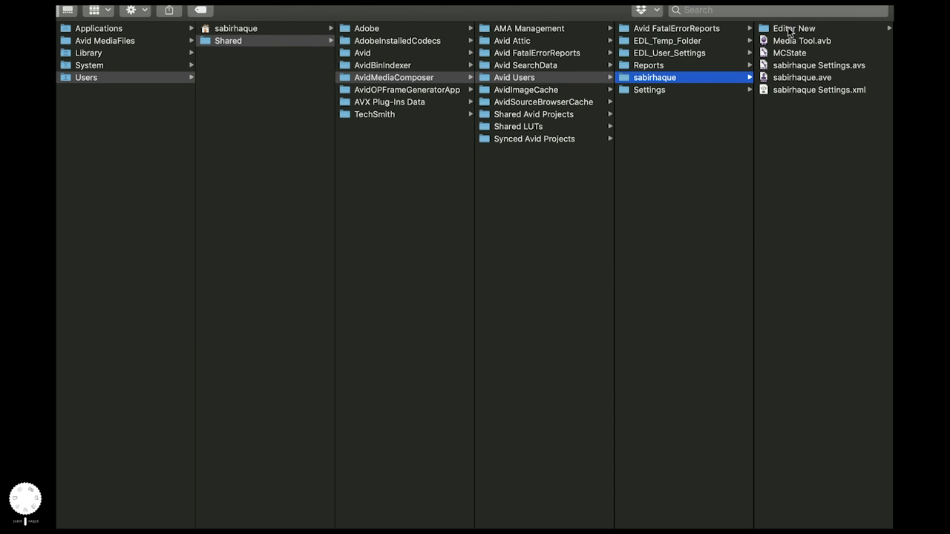
pyautogui.click(788, 28)
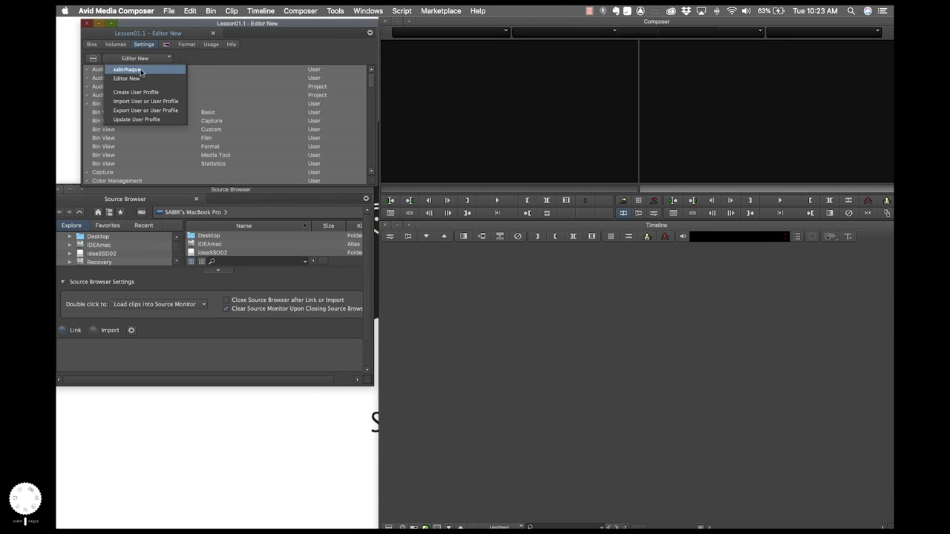
# Step: Try out exporting the Editor New user profile as a Standard local profile, including its location chooser, and cancel the export
pyautogui.click(141, 110)
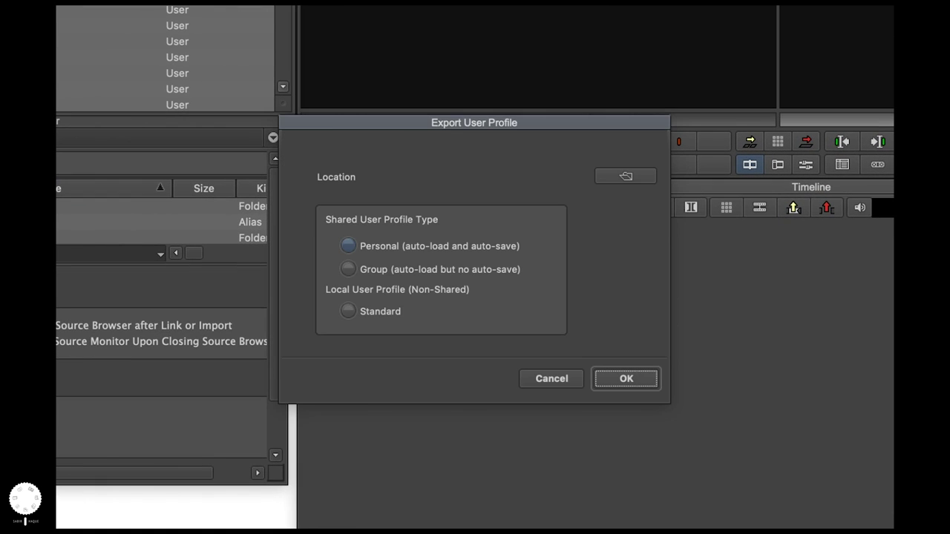
pyautogui.moveTo(410, 127); pyautogui.dragTo(256, 208)
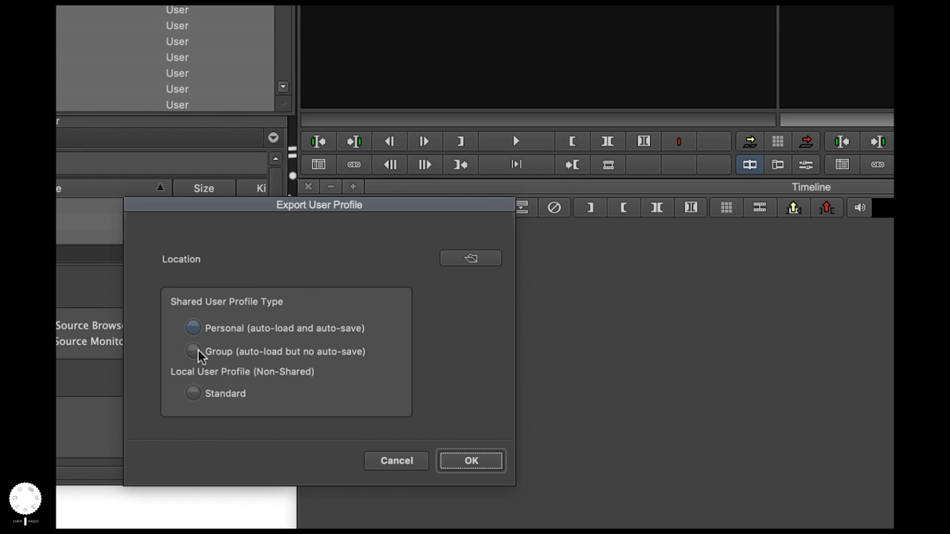
pyautogui.click(193, 394)
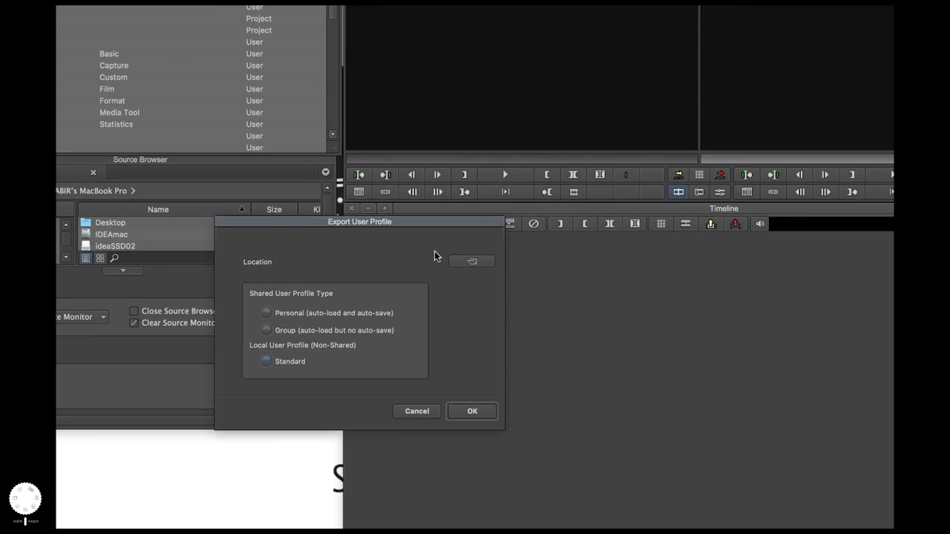
pyautogui.click(476, 265)
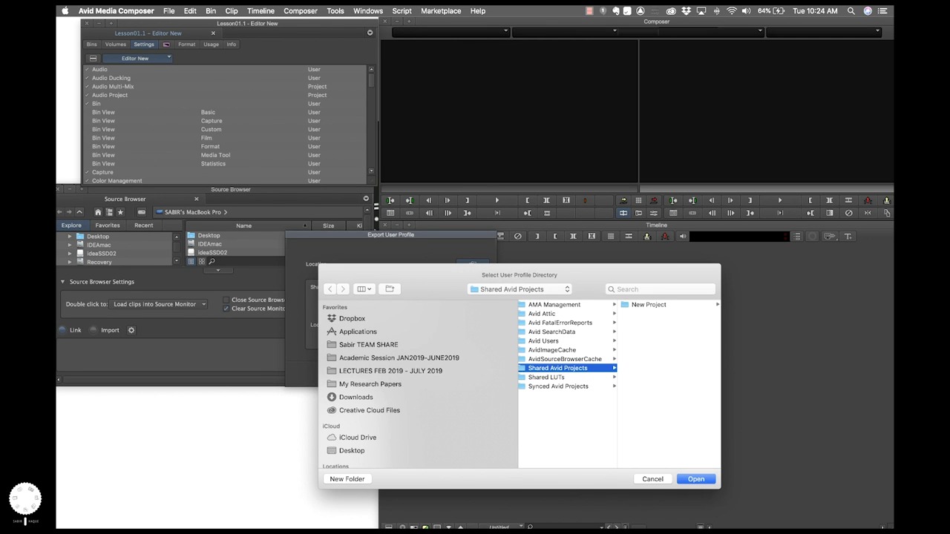
pyautogui.click(653, 479)
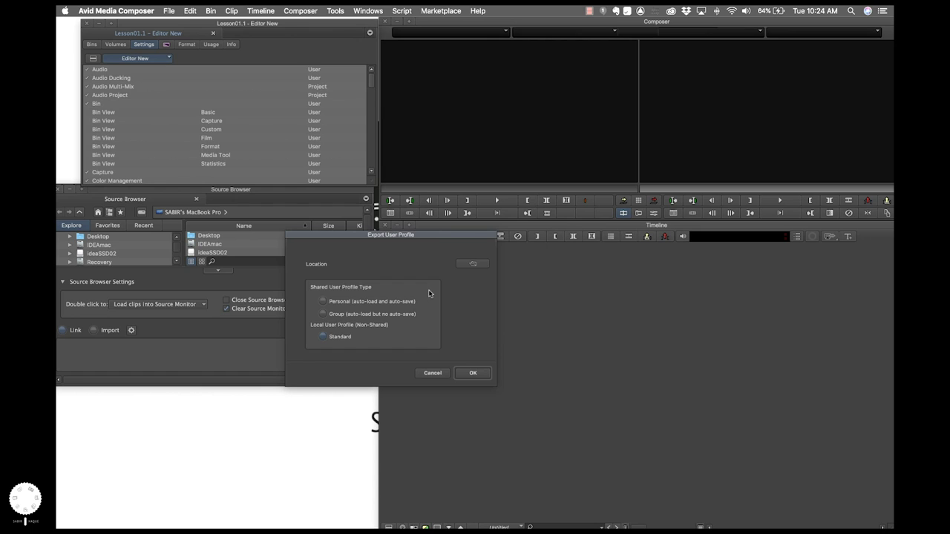
pyautogui.click(433, 373)
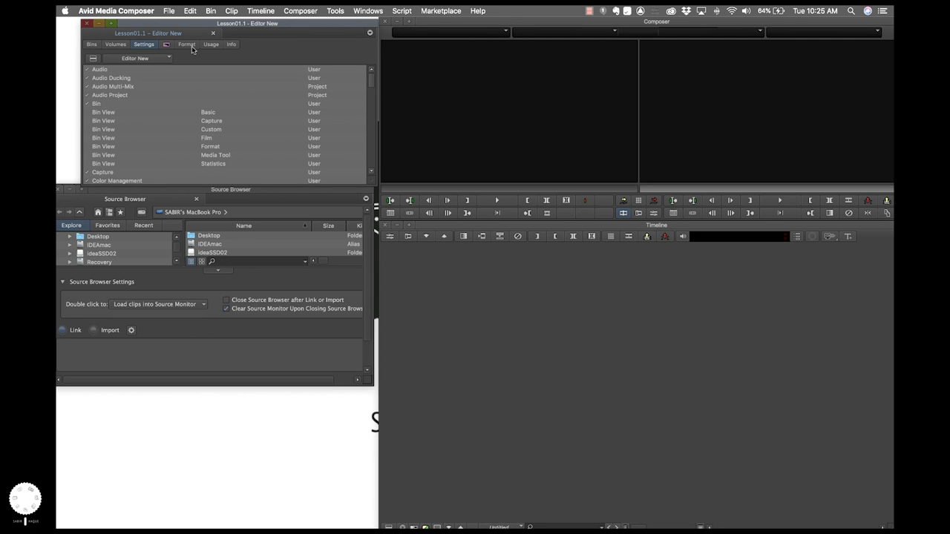
# Step: Switch back to the original user profile and show the Media bin in the combined bin window
pyautogui.click(157, 58)
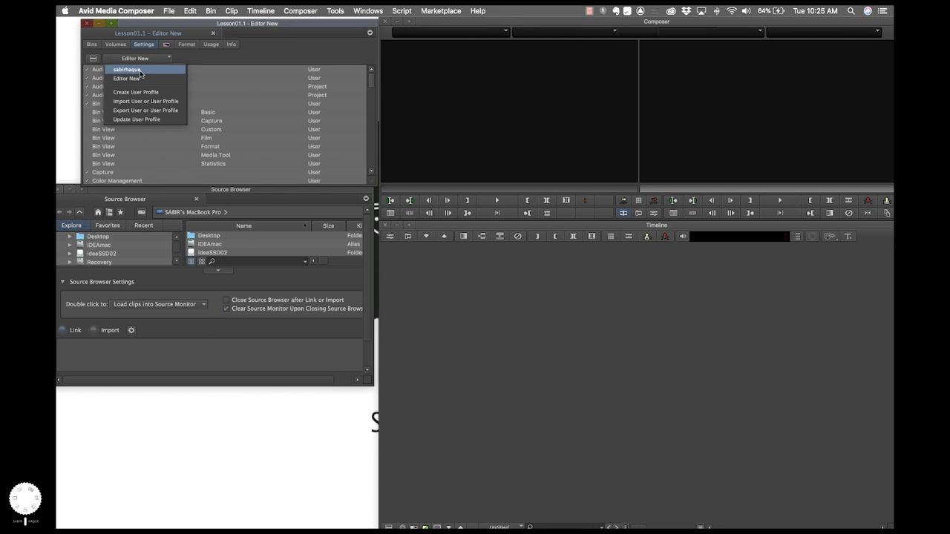
pyautogui.click(139, 71)
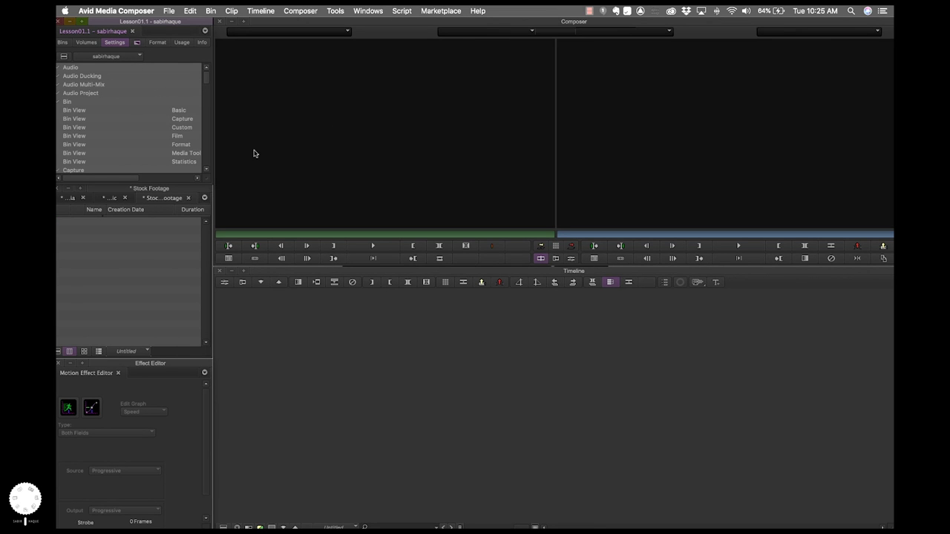
pyautogui.click(204, 198)
pyautogui.click(219, 210)
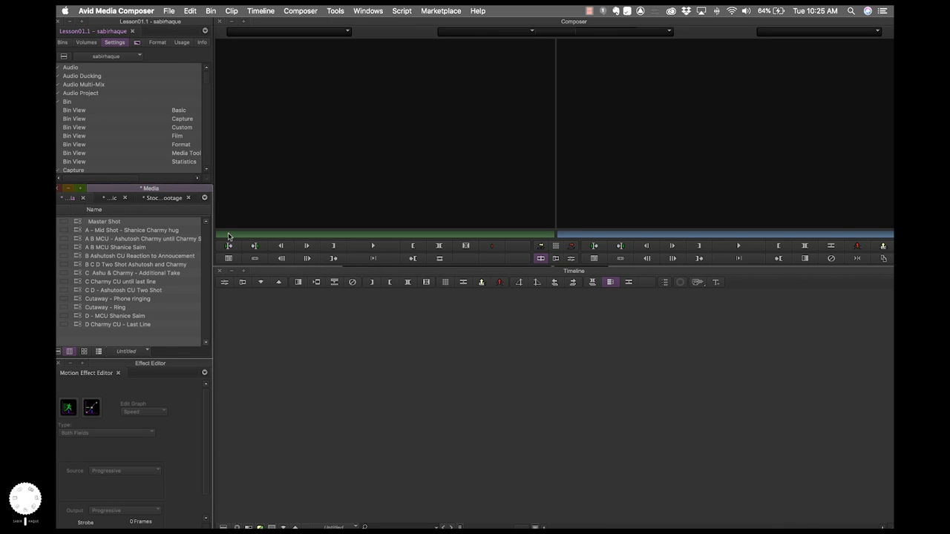
pyautogui.click(169, 10)
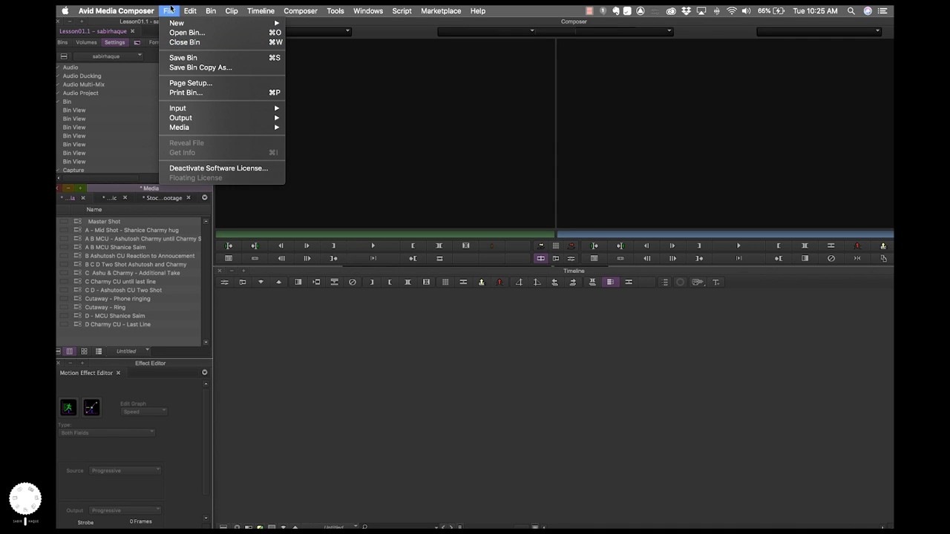
pyautogui.click(326, 98)
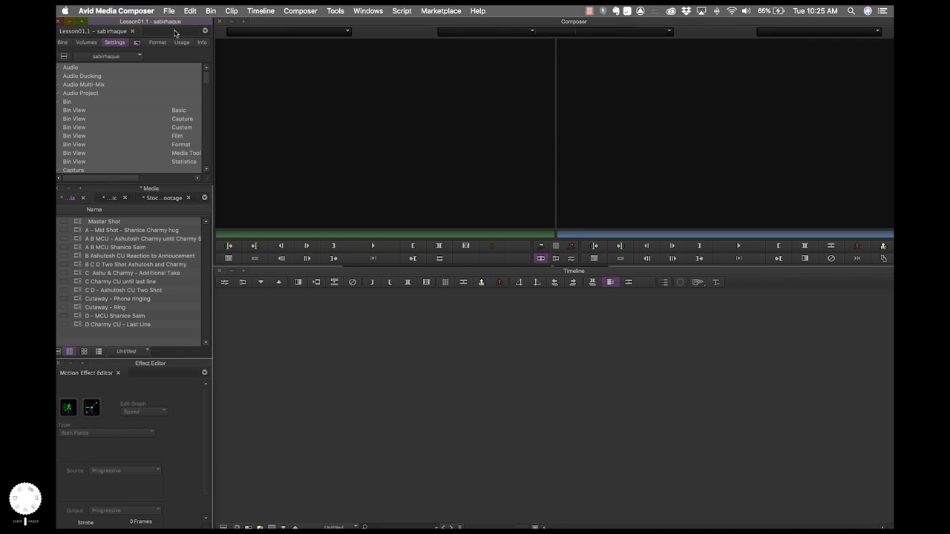
# Step: Close the current project and start a new project named Lesson01.complete in the external folder
pyautogui.click(60, 21)
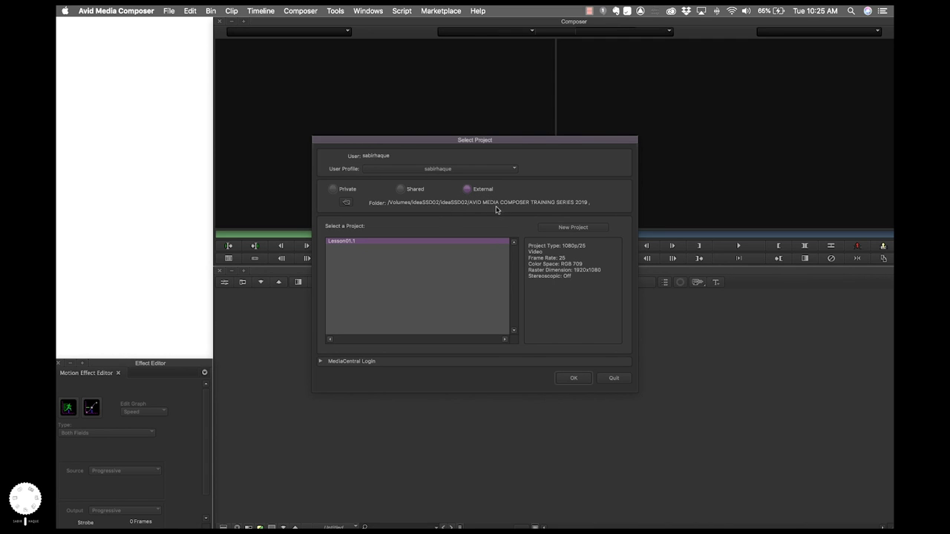
pyautogui.click(570, 228)
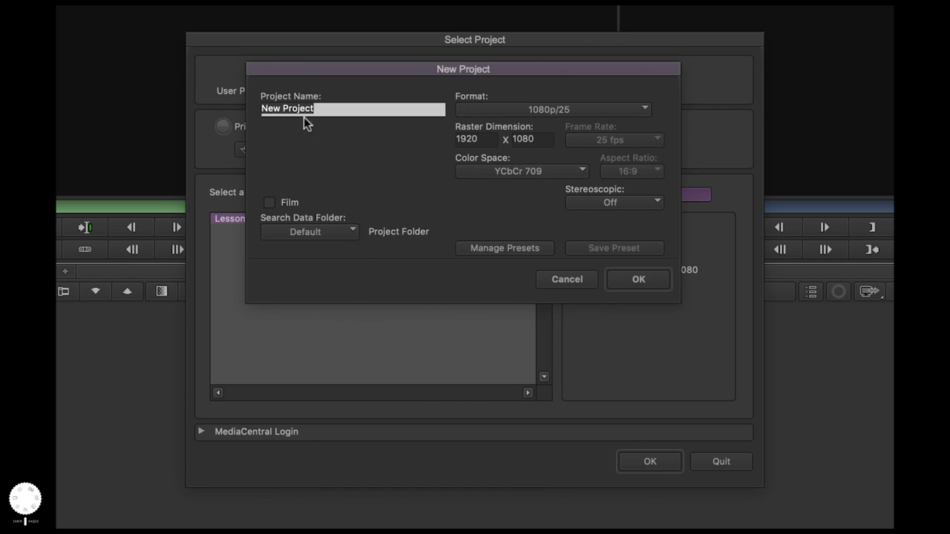
pyautogui.write('Les')
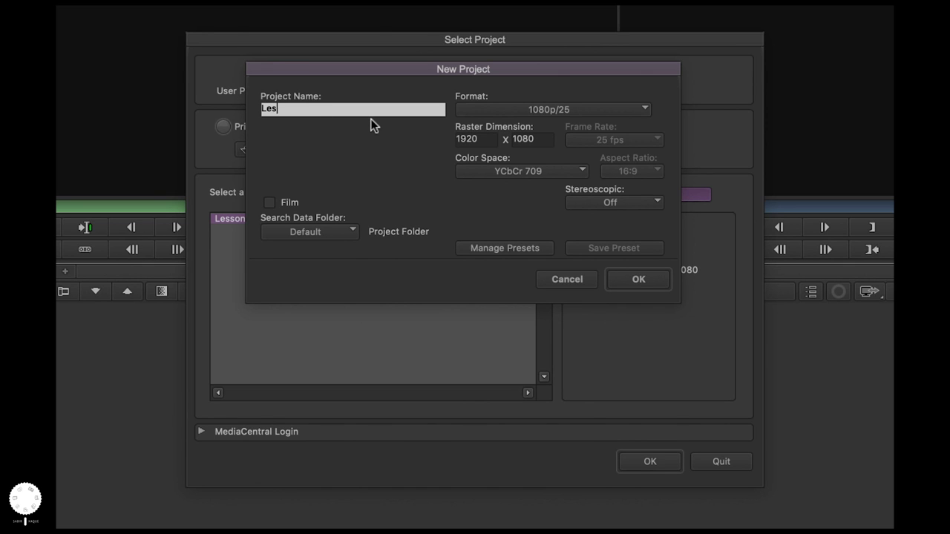
pyautogui.write('son01.complete')
# Step: Browse the format presets, try the Custom format, and examine its frame rate and color space options
pyautogui.click(619, 110)
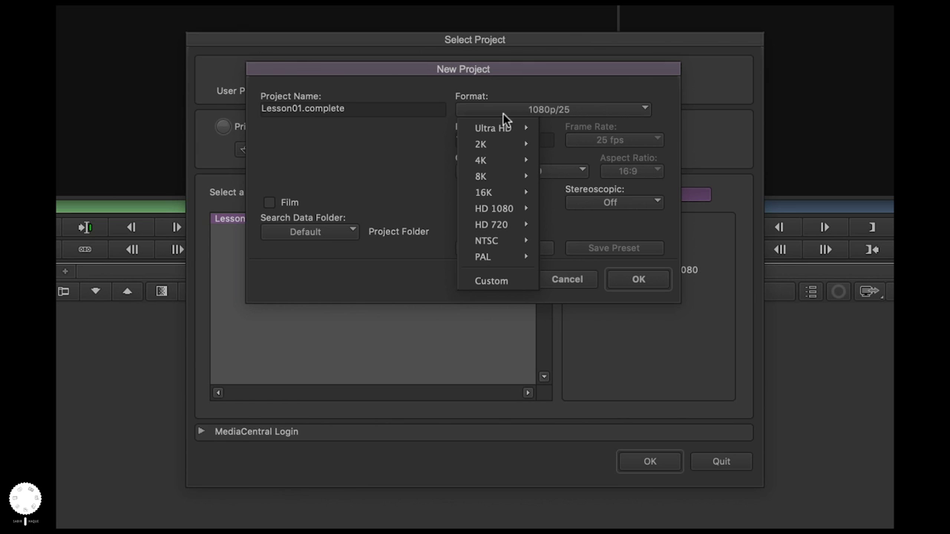
pyautogui.moveTo(501, 191)
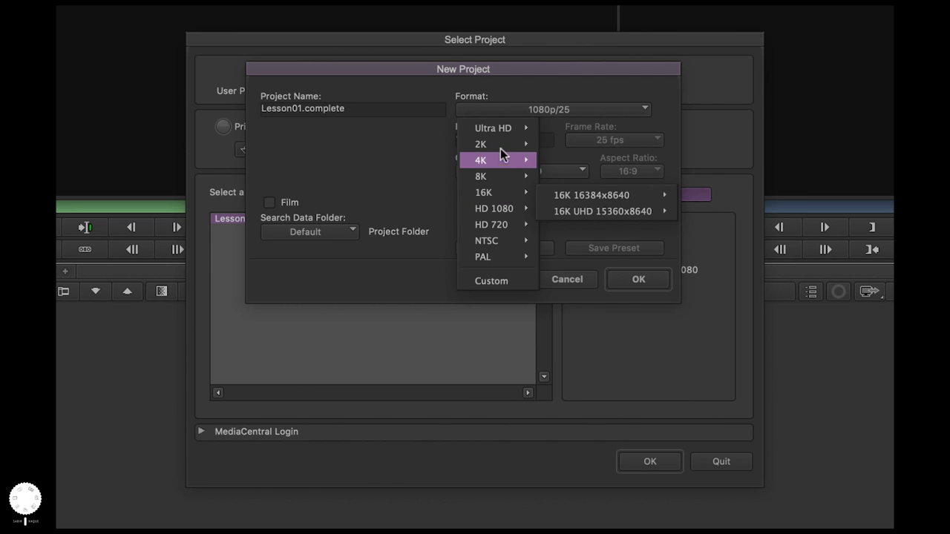
pyautogui.moveTo(500, 156)
pyautogui.moveTo(497, 128)
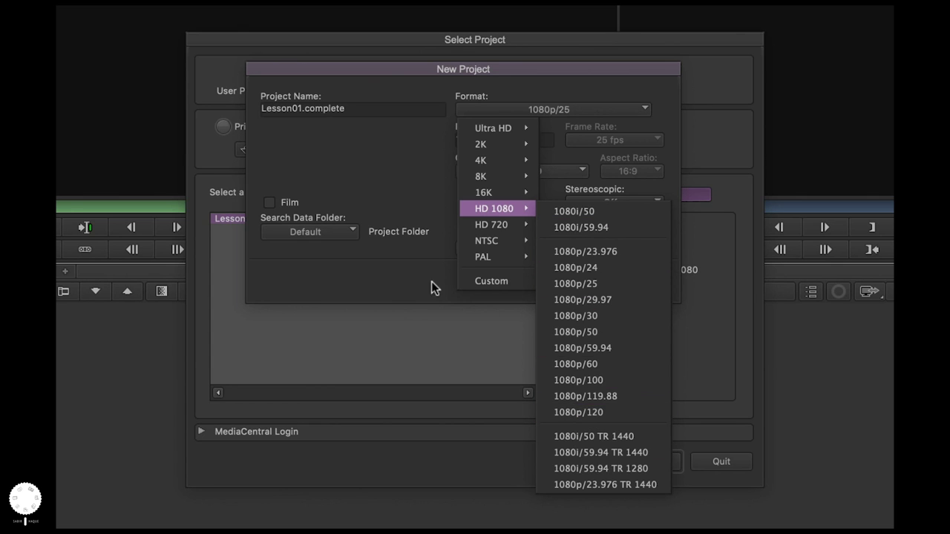
pyautogui.click(478, 283)
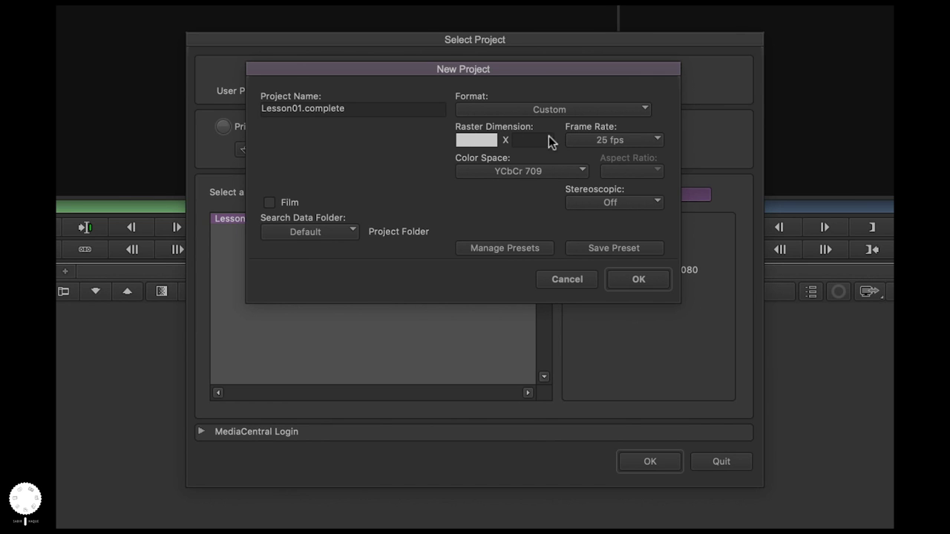
pyautogui.click(640, 143)
pyautogui.click(641, 142)
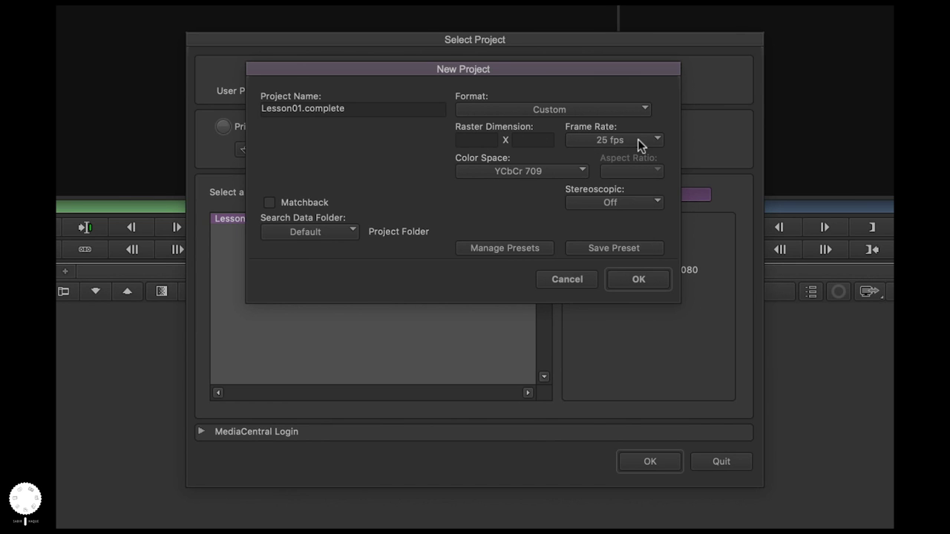
pyautogui.click(532, 172)
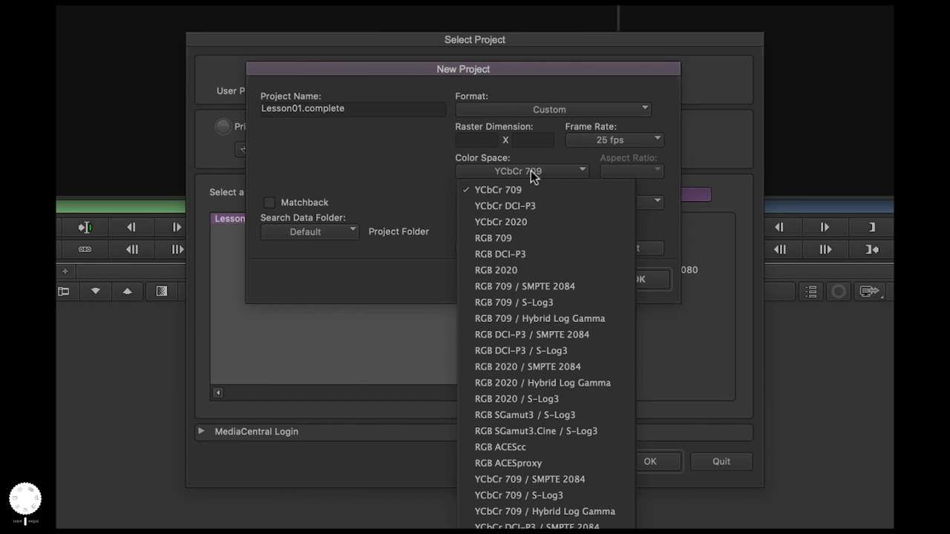
pyautogui.click(412, 187)
# Step: Set the new project's format to HD 1080, 1080p/25, and its color space to RGB 709
pyautogui.click(600, 115)
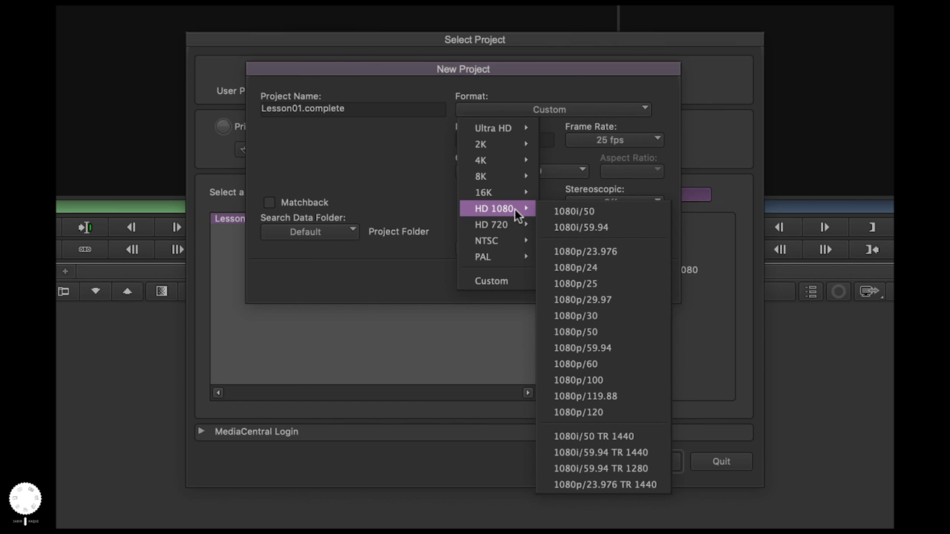
pyautogui.click(574, 280)
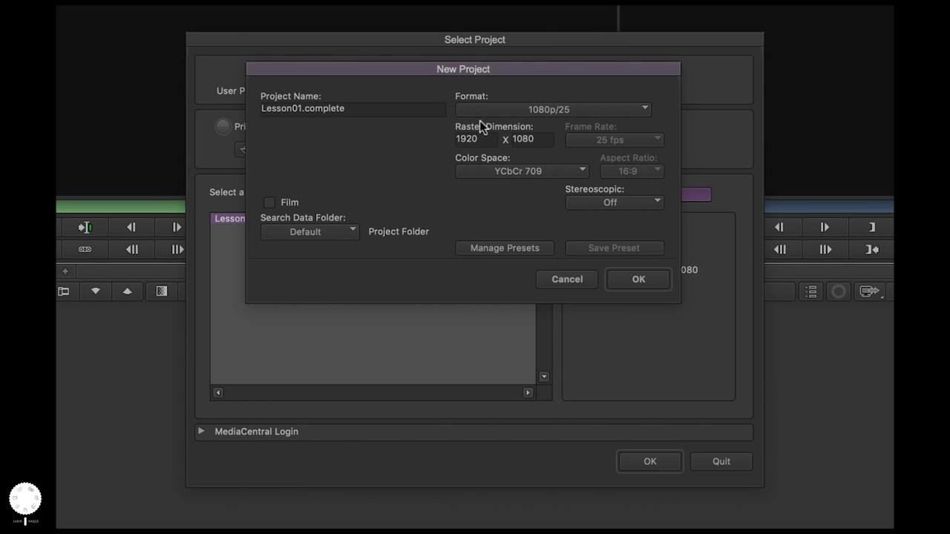
pyautogui.click(562, 171)
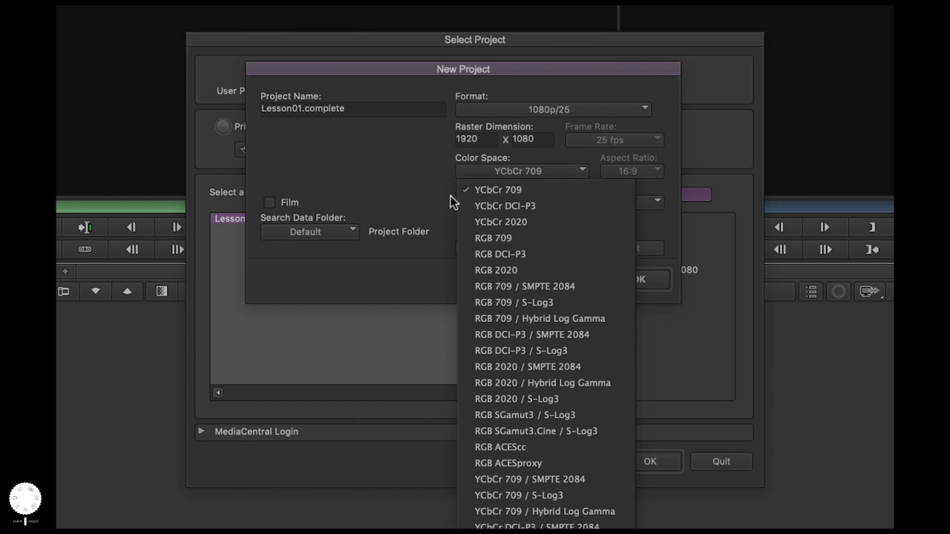
pyautogui.click(505, 234)
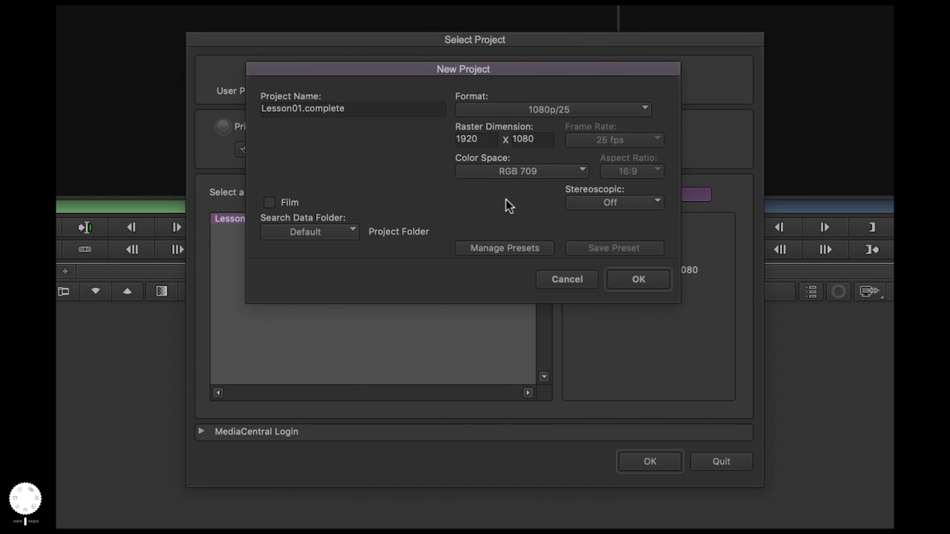
# Step: Change the project format to Custom with a raster dimension of 1080 x 1080
pyautogui.click(540, 109)
pyautogui.click(500, 277)
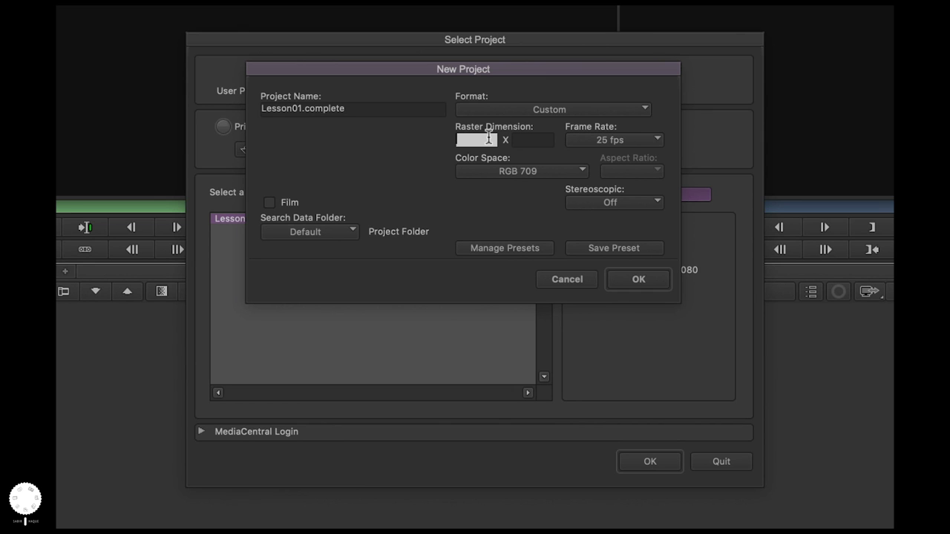
pyautogui.write('1080')
pyautogui.press('Tab')
pyautogui.write('1080')
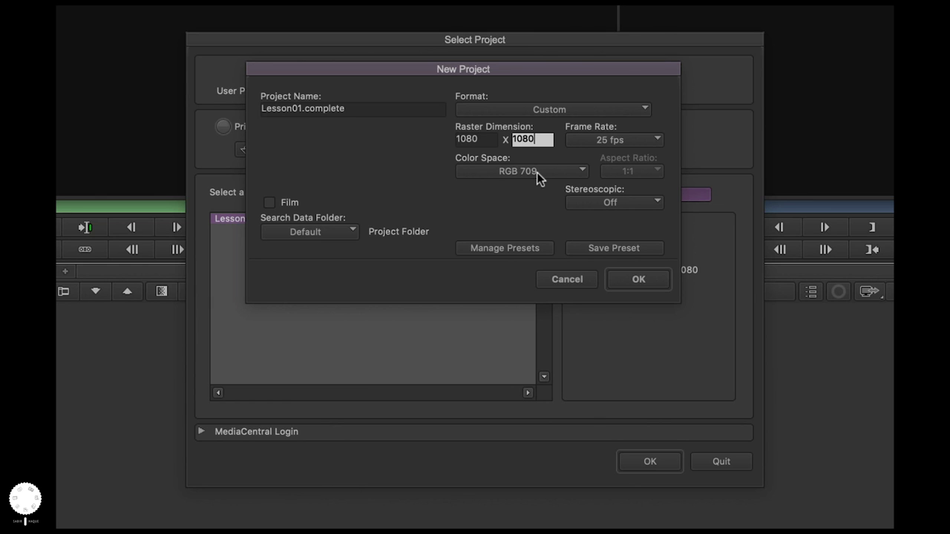
# Step: Save the custom format as a preset named Instagram Square
pyautogui.click(599, 248)
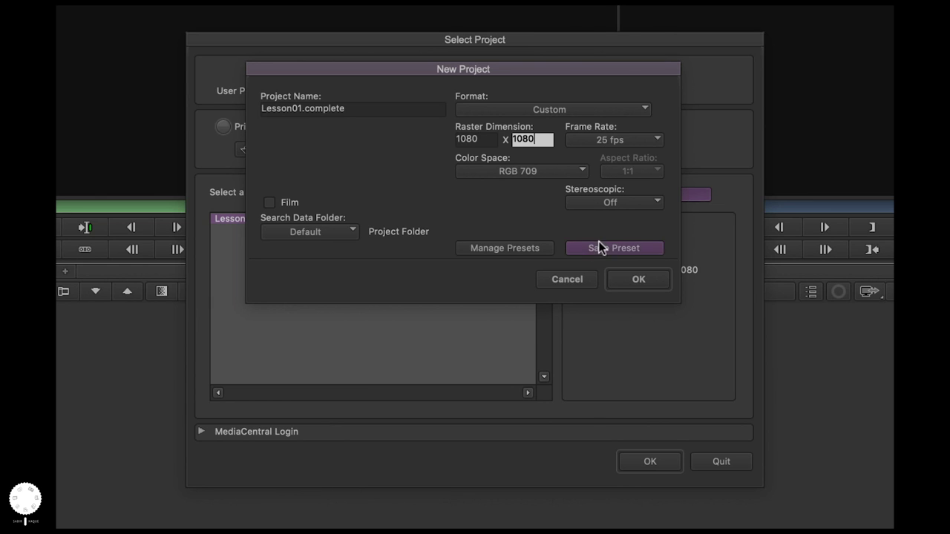
pyautogui.click(406, 255)
pyautogui.write('Instagram Square')
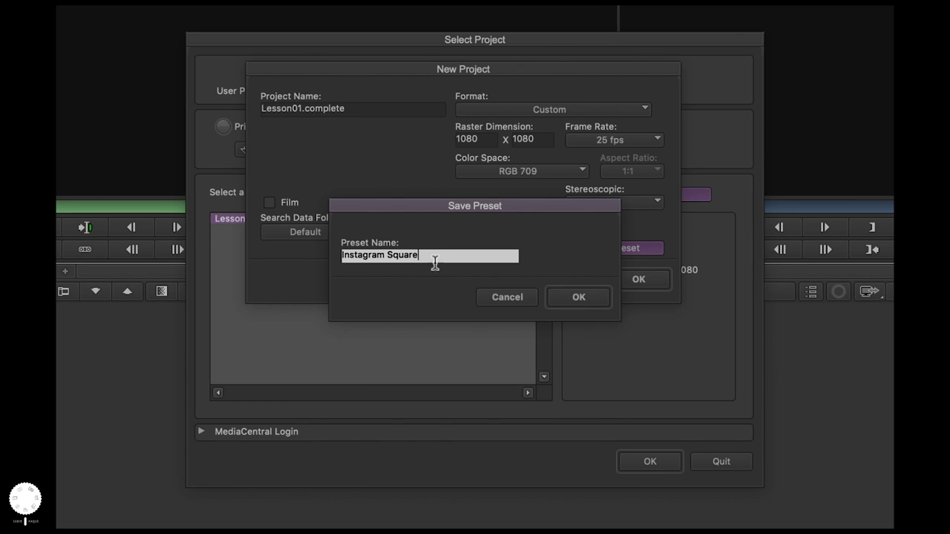
pyautogui.click(579, 295)
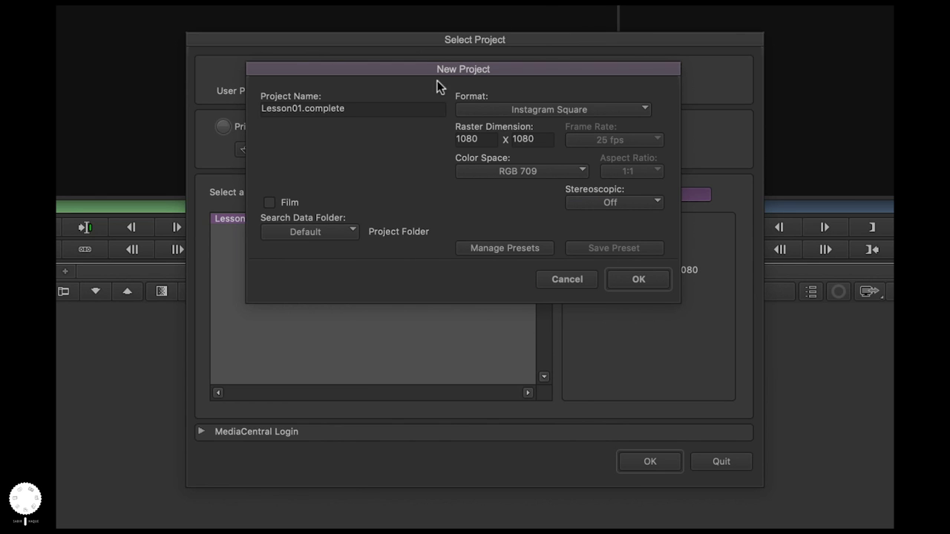
# Step: Examine the format list, including the My Presets category, without changing the selected format
pyautogui.click(581, 111)
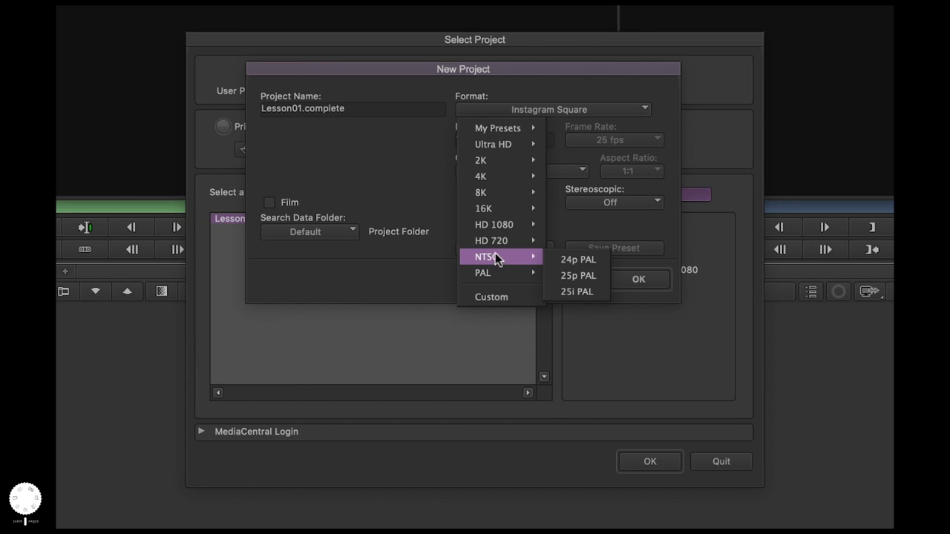
pyautogui.moveTo(497, 176)
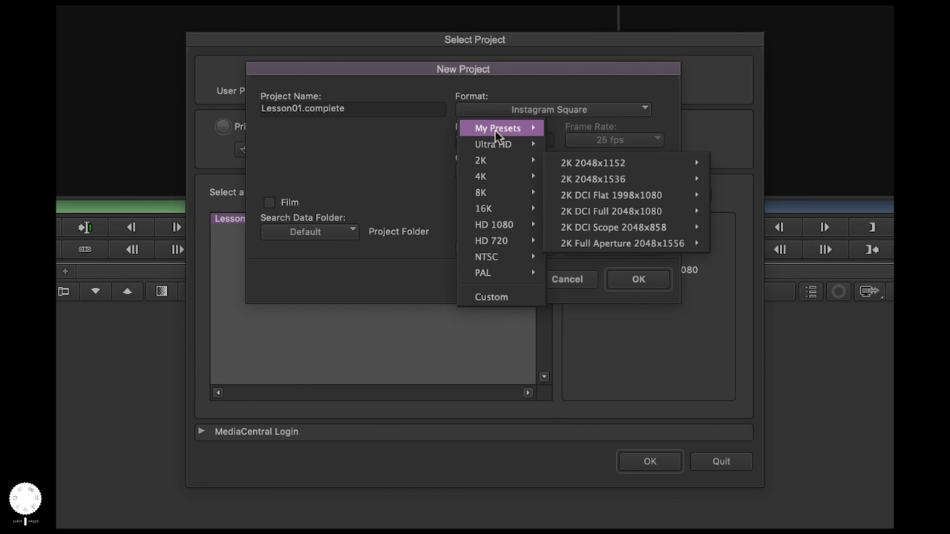
pyautogui.moveTo(495, 127)
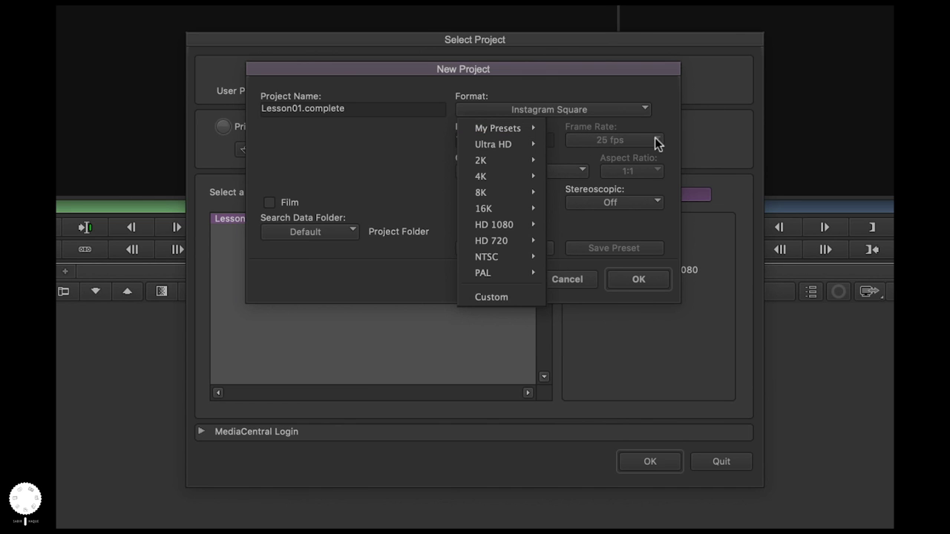
pyautogui.click(569, 278)
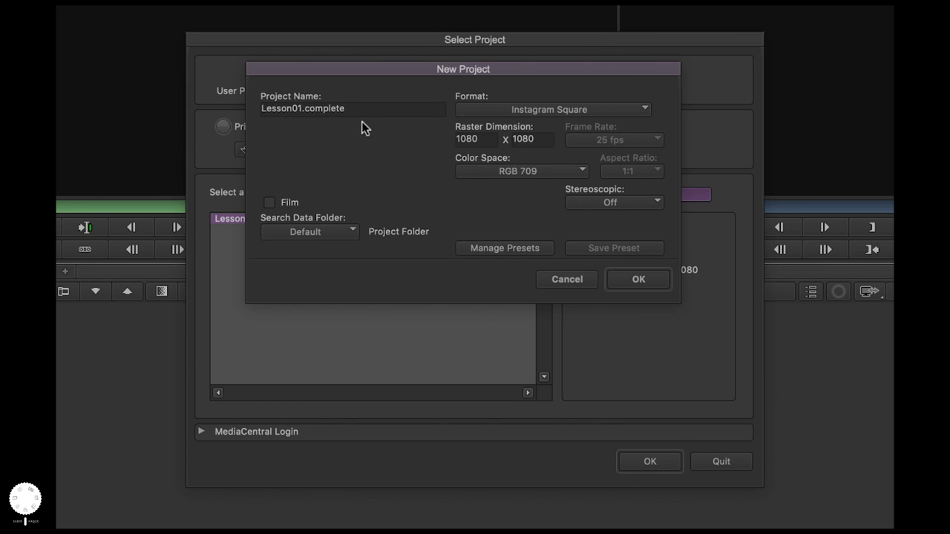
# Step: Try out the Film option, review its default film types, and turn the option off again
pyautogui.click(269, 203)
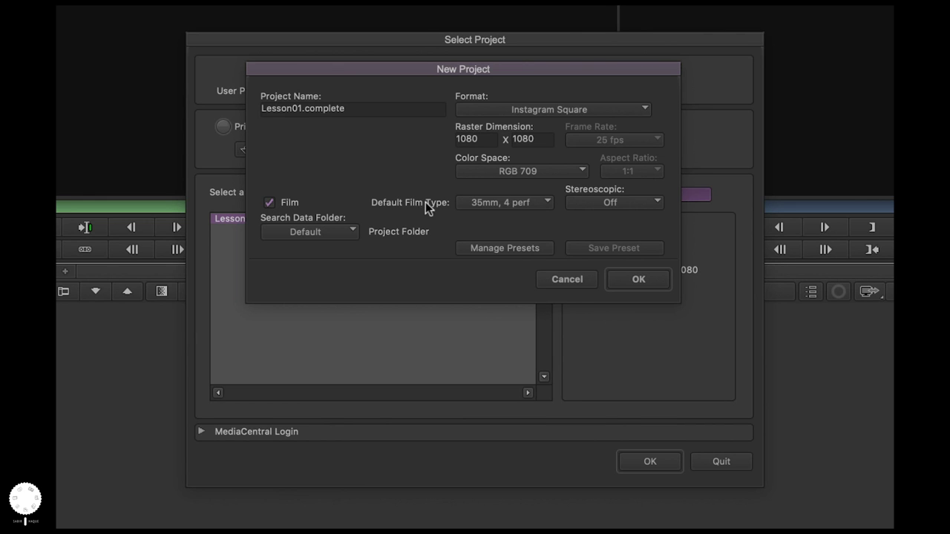
pyautogui.click(507, 202)
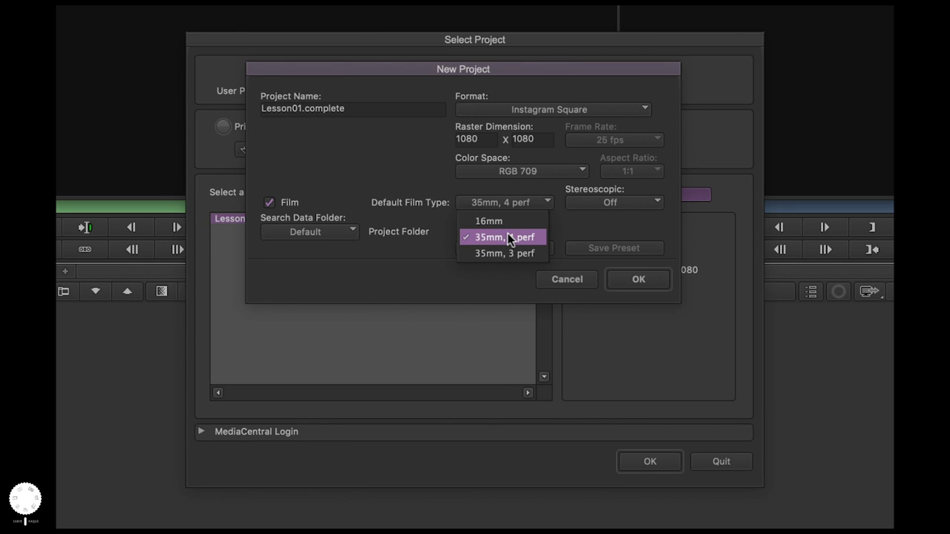
pyautogui.click(391, 251)
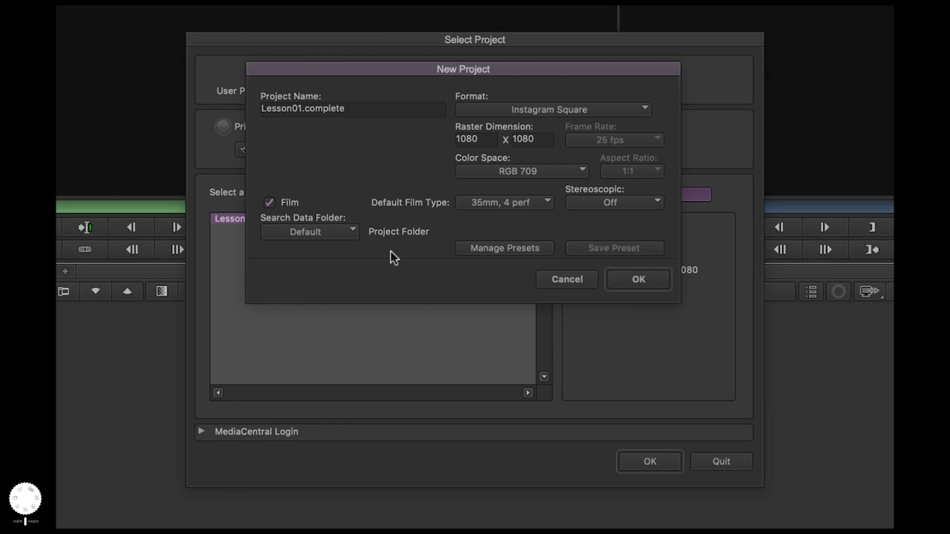
pyautogui.click(269, 203)
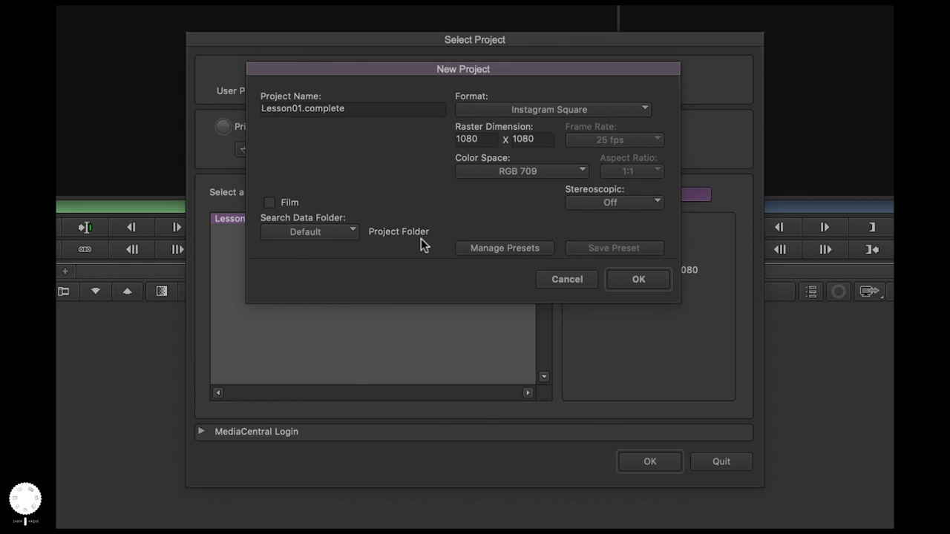
# Step: Check the search data folder choices and set the project format to HD 720, 720p/25
pyautogui.click(347, 232)
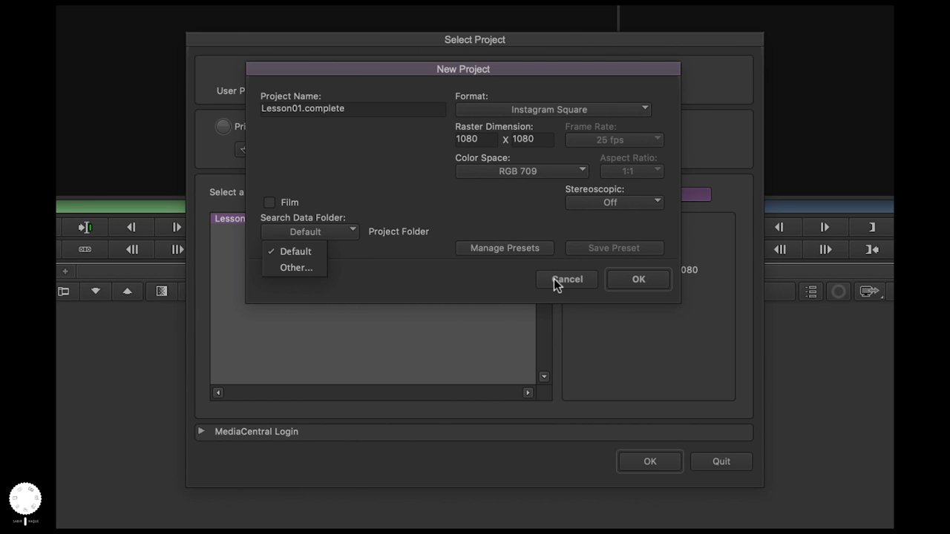
pyautogui.click(520, 110)
pyautogui.moveTo(504, 128)
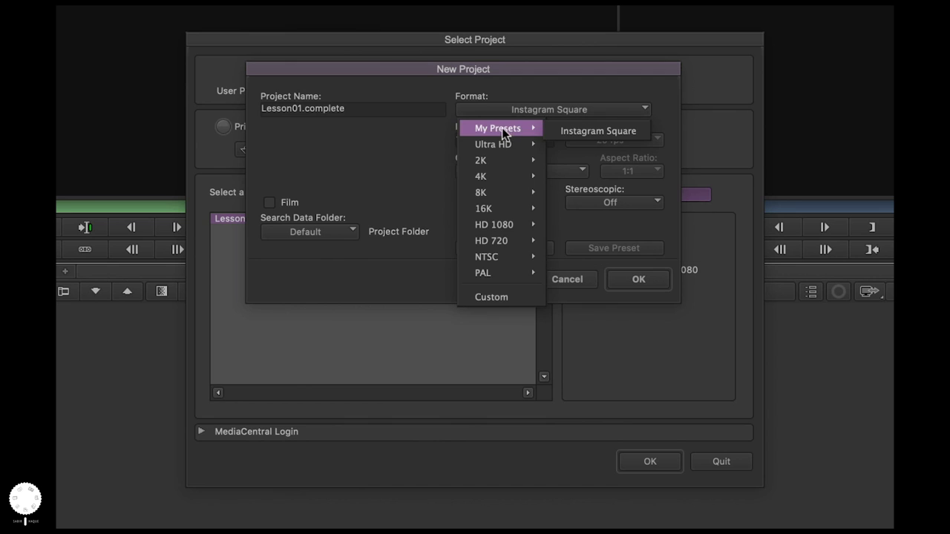
pyautogui.moveTo(501, 227)
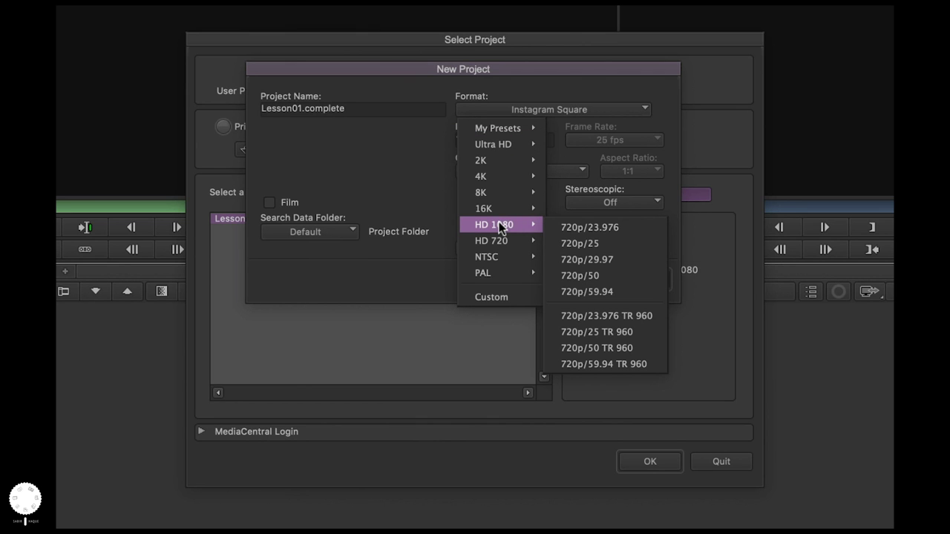
pyautogui.click(597, 243)
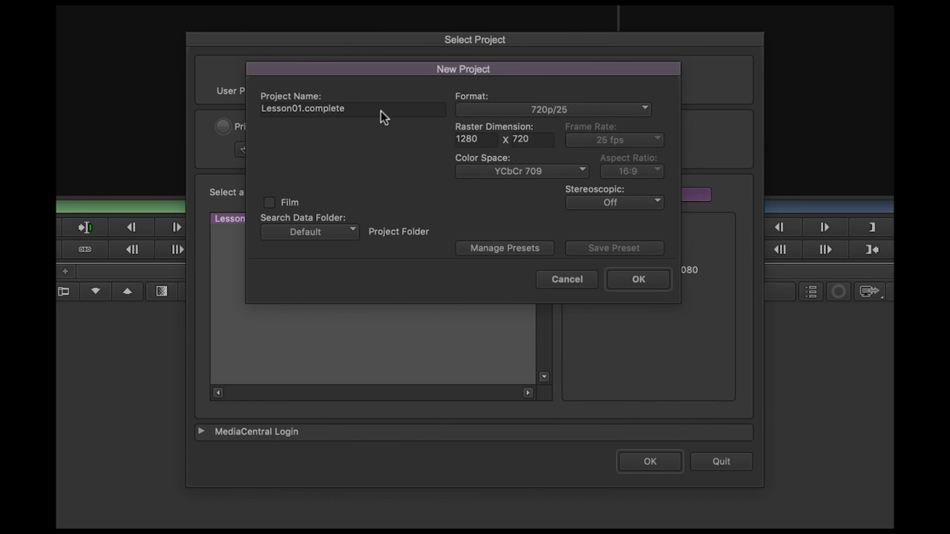
# Step: Confirm creating the new project and open Lesson01.complete from the project list
pyautogui.click(640, 280)
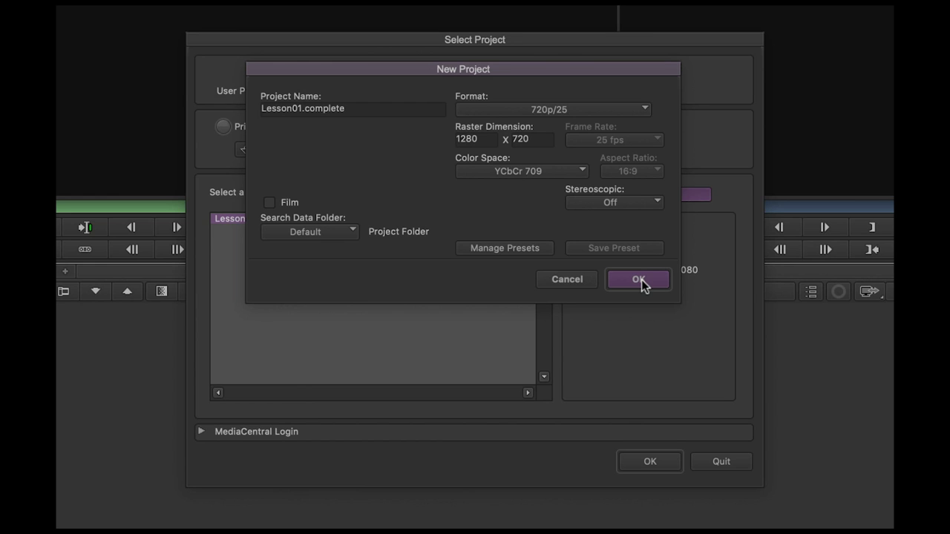
pyautogui.click(639, 280)
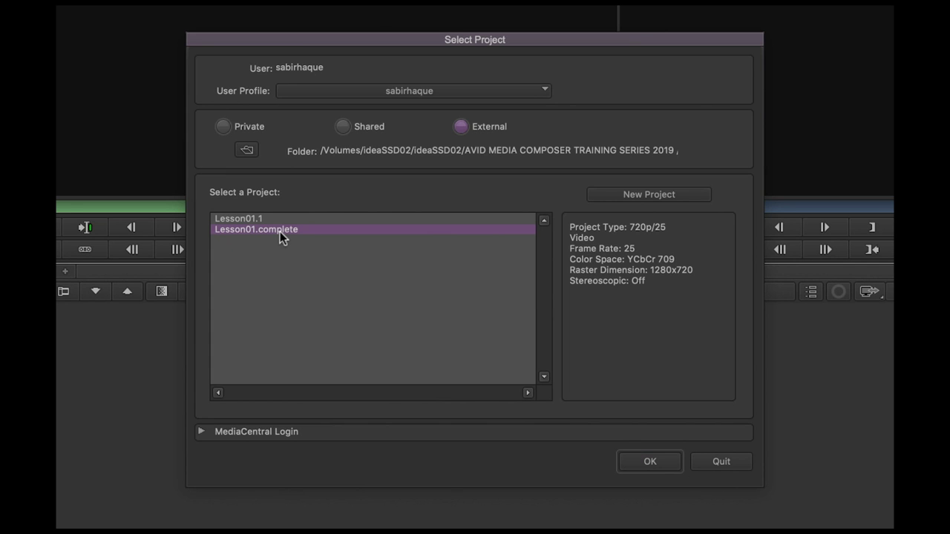
pyautogui.click(650, 462)
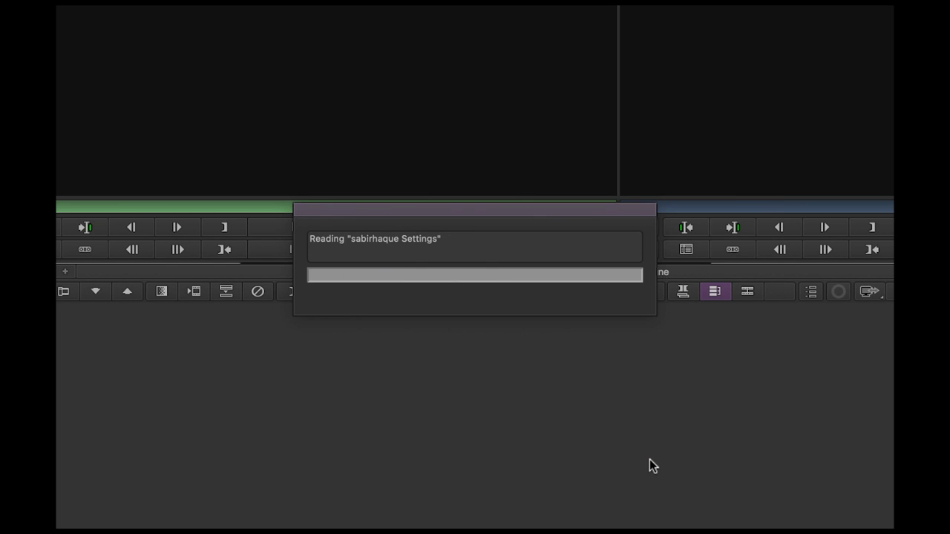
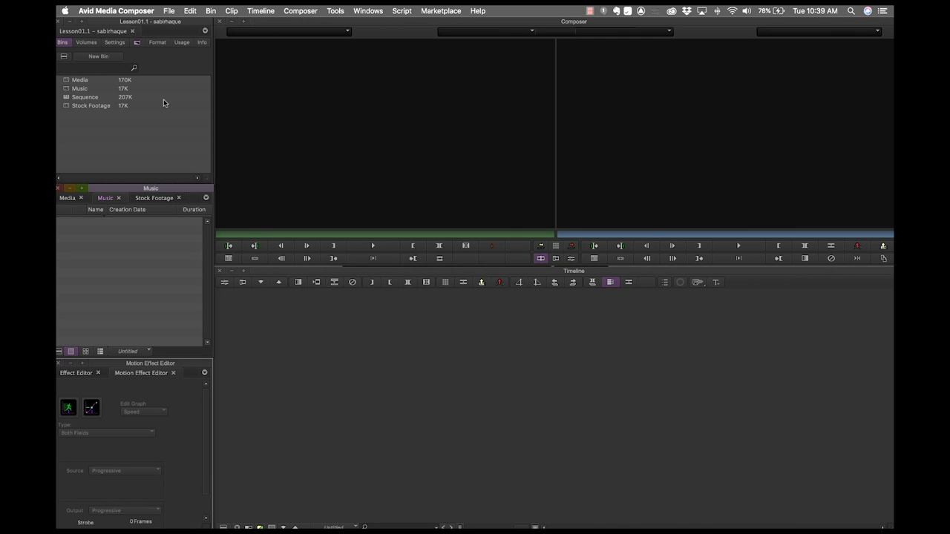
# Step: Display the user settings list of the Lesson01.1 project
pyautogui.click(111, 43)
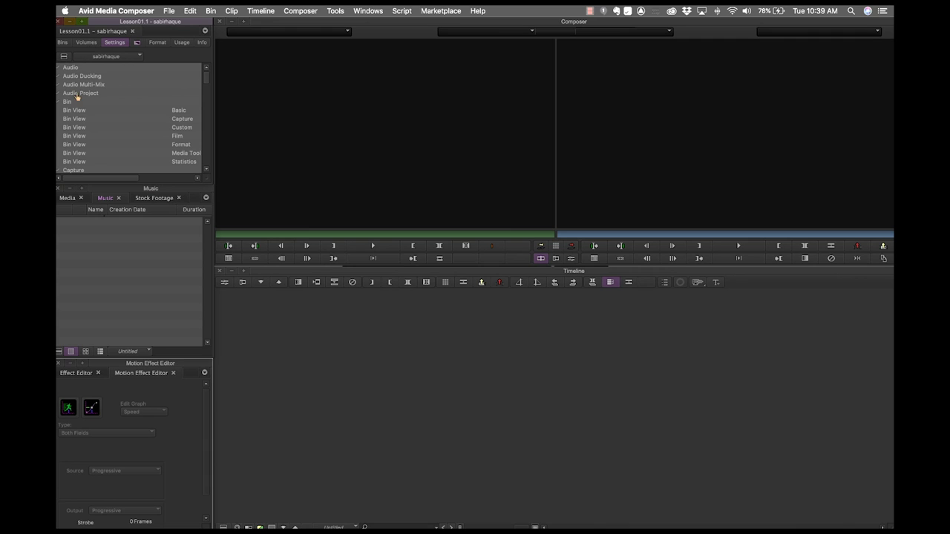
# Step: Apply the orange highlight color in the Interface settings, try selecting purple, and close the dialog without applying it
pyautogui.moveTo(207, 80); pyautogui.dragTo(199, 127)
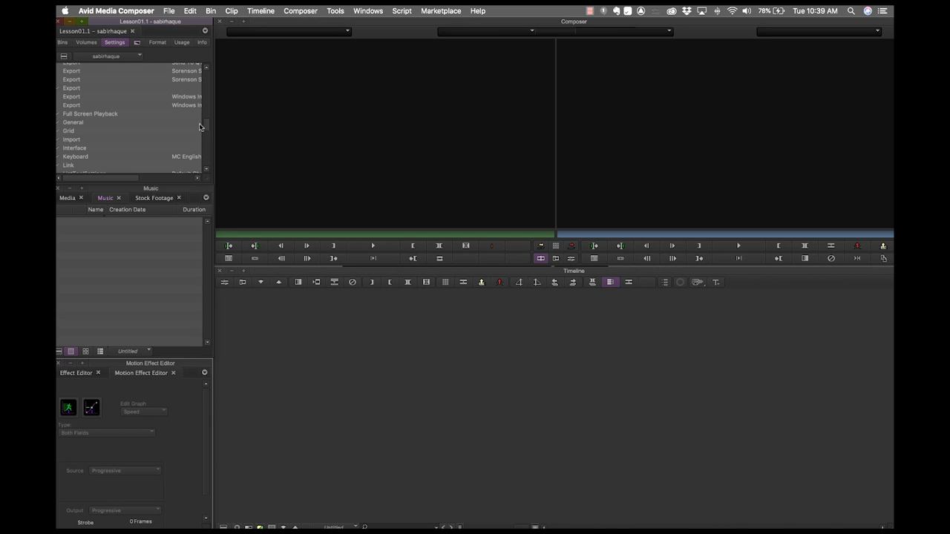
pyautogui.doubleClick(75, 151)
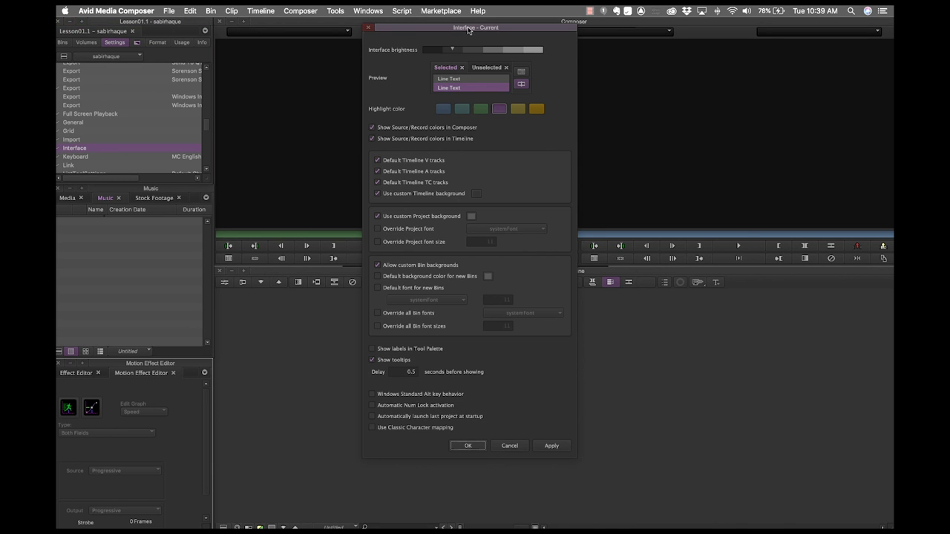
pyautogui.moveTo(469, 30); pyautogui.dragTo(667, 118)
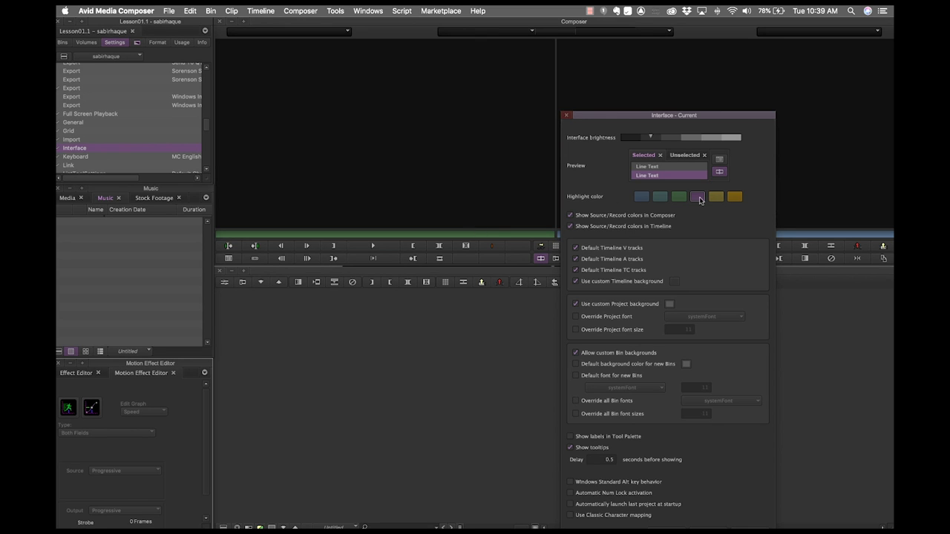
pyautogui.click(734, 197)
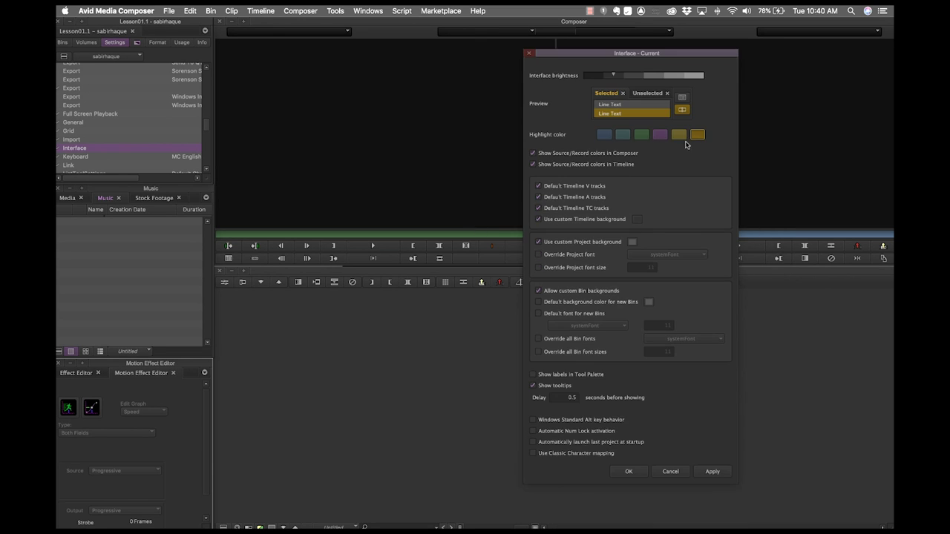
pyautogui.click(627, 138)
pyautogui.click(698, 136)
pyautogui.click(712, 471)
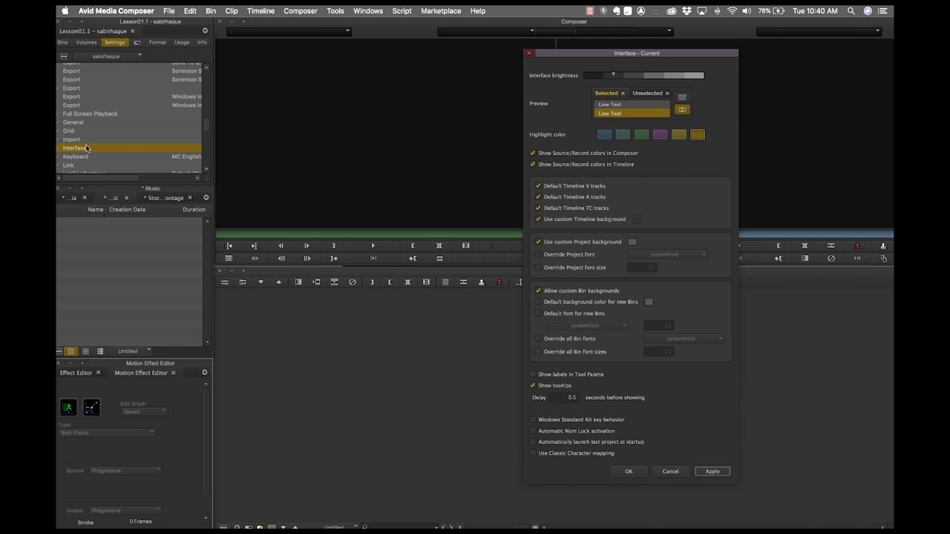
pyautogui.click(660, 136)
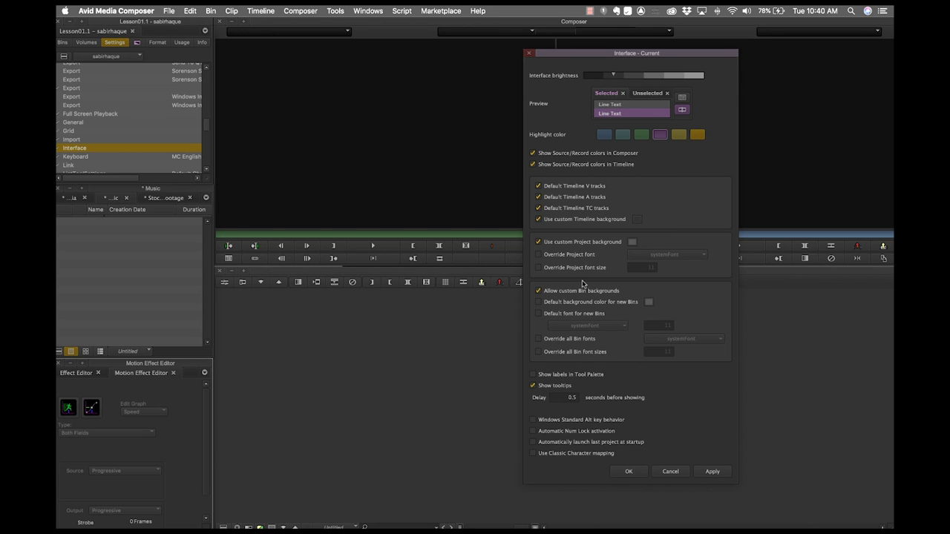
pyautogui.click(665, 478)
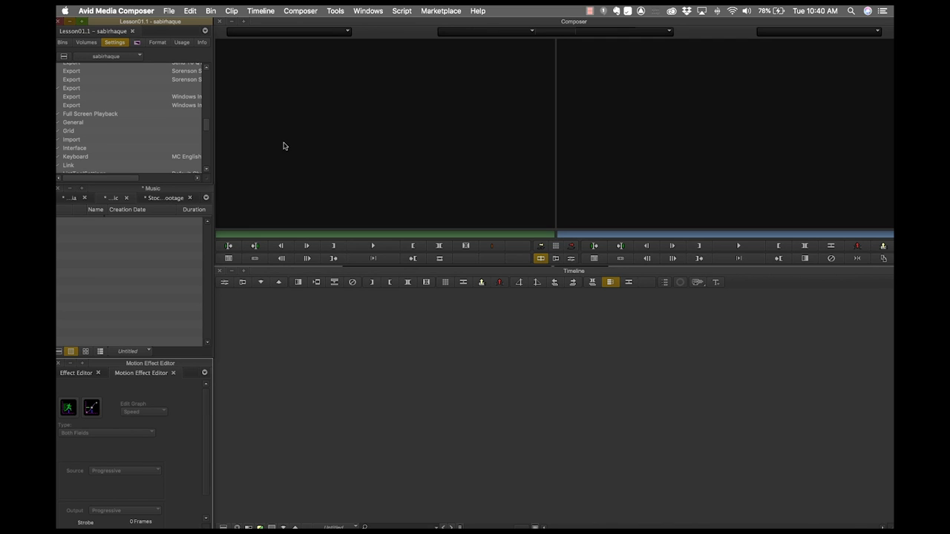
# Step: Open the Keyboard settings and the Command Palette, and arrange both windows so the palette sits above the keyboard layout
pyautogui.scroll(-1, 206, 128)
pyautogui.scroll(-1, 206, 129)
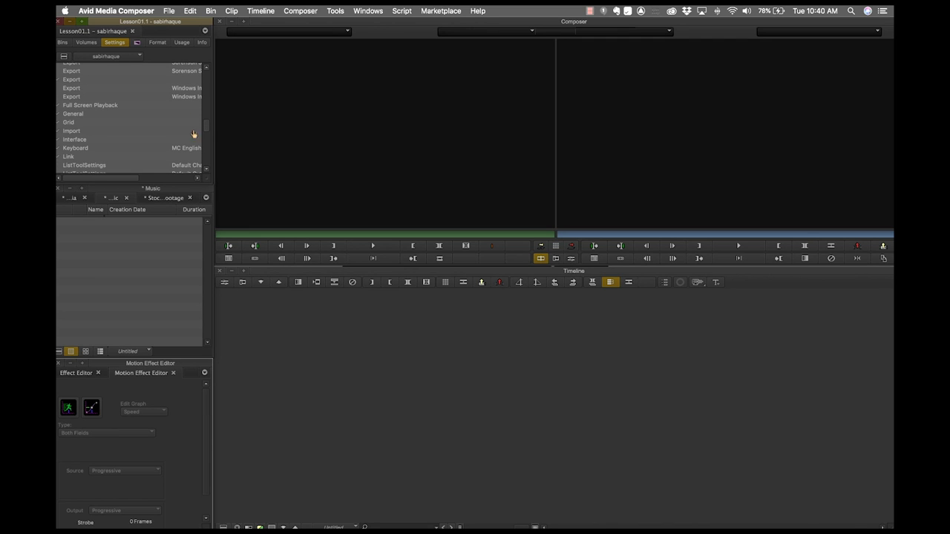
pyautogui.doubleClick(72, 149)
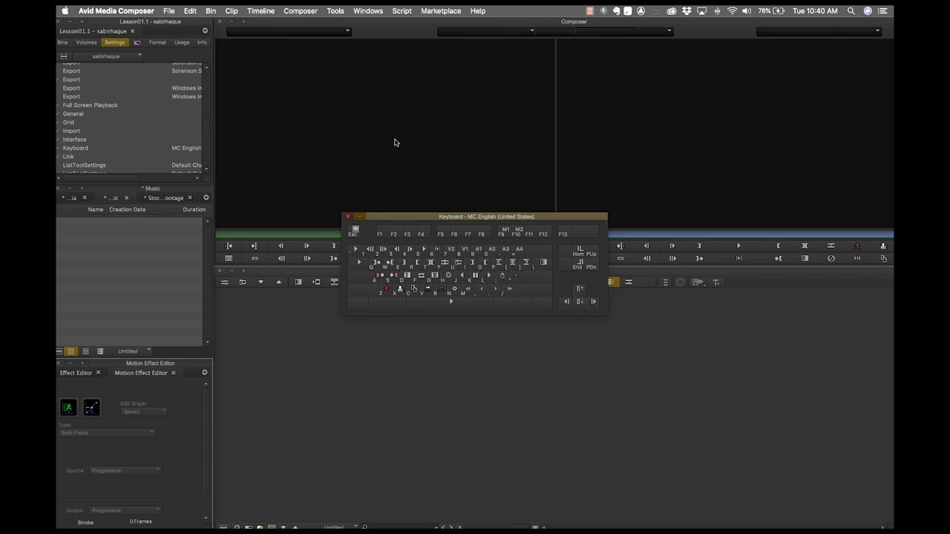
pyautogui.moveTo(469, 215); pyautogui.dragTo(471, 328)
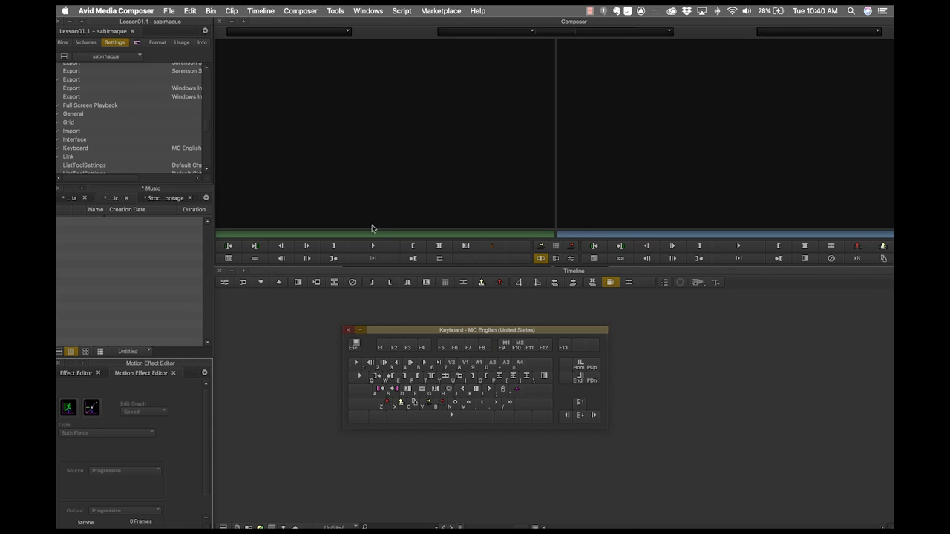
pyautogui.click(337, 11)
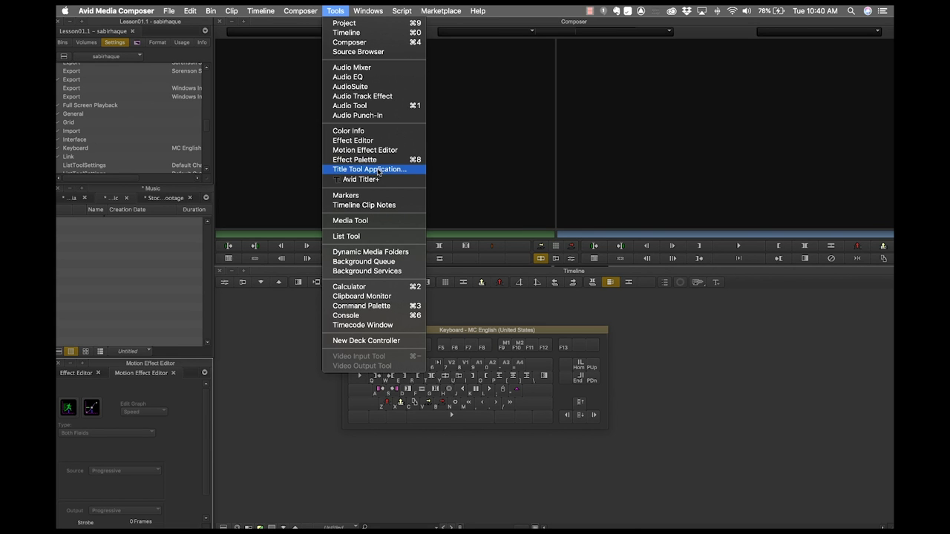
pyautogui.click(361, 306)
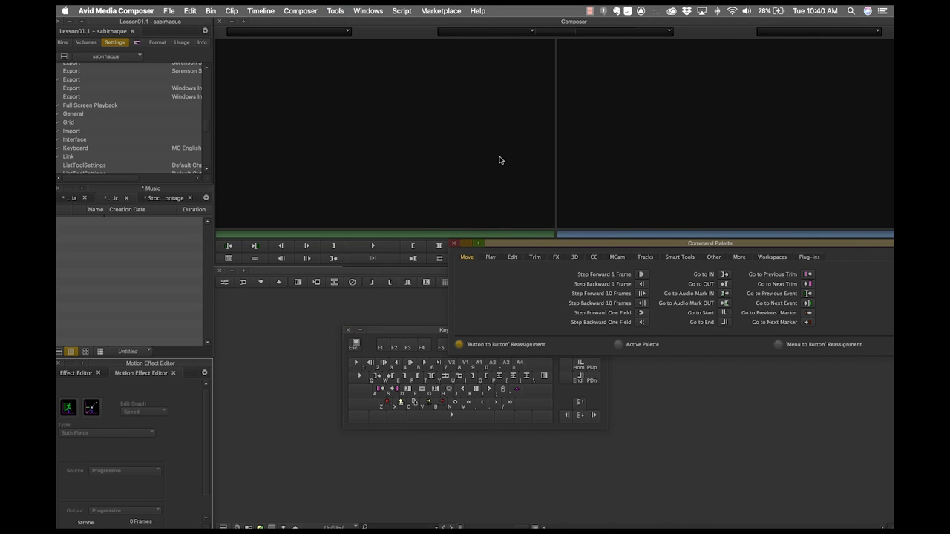
pyautogui.moveTo(585, 247); pyautogui.dragTo(405, 169)
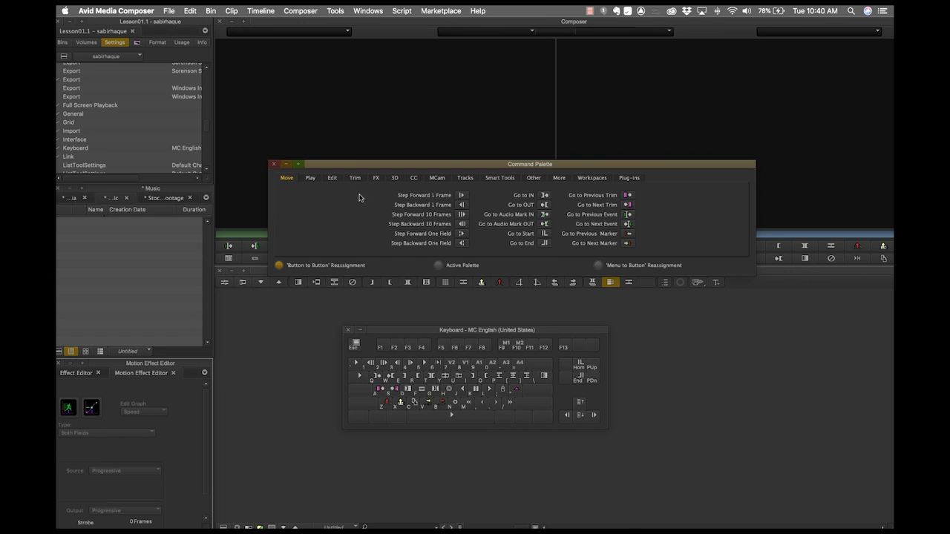
# Step: Review the Command Palette categories Play, Edit, Trim, FX, 3D, CC and MCam
pyautogui.click(310, 181)
pyautogui.click(333, 180)
pyautogui.click(355, 180)
pyautogui.click(375, 179)
pyautogui.click(396, 180)
pyautogui.click(414, 180)
pyautogui.click(436, 179)
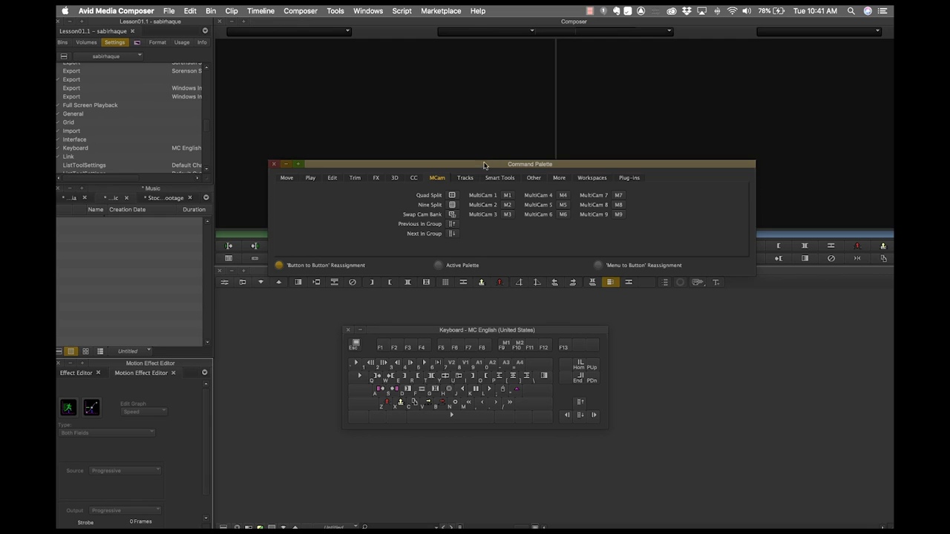
# Step: Assign the Swap Cam Bank command to an empty button below the source monitor using Button to Button Reassignment
pyautogui.moveTo(484, 164); pyautogui.dragTo(468, 72)
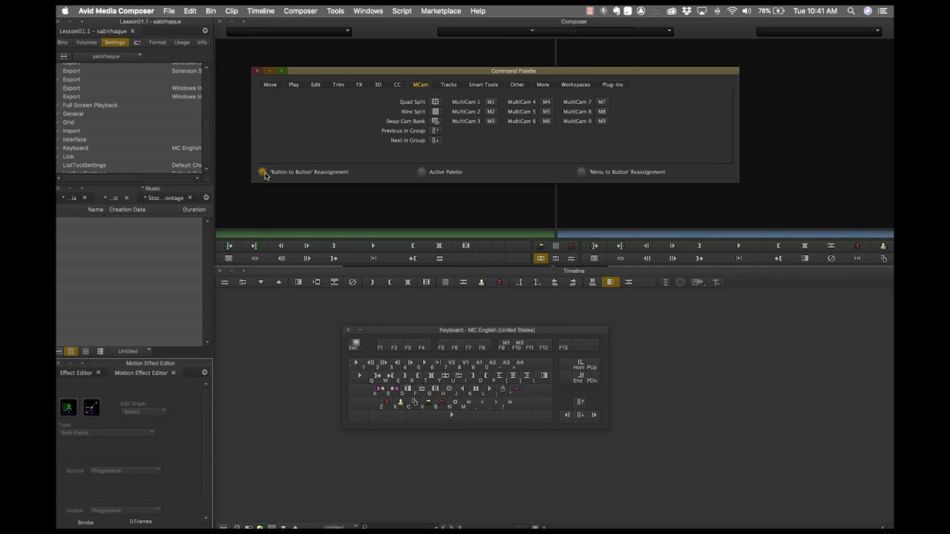
pyautogui.moveTo(436, 122); pyautogui.dragTo(491, 259)
# Step: Set the Command Palette to Active Palette and load the first A B MCU clip from the Media bin into the source monitor
pyautogui.click(428, 174)
pyautogui.moveTo(462, 76); pyautogui.dragTo(526, 282)
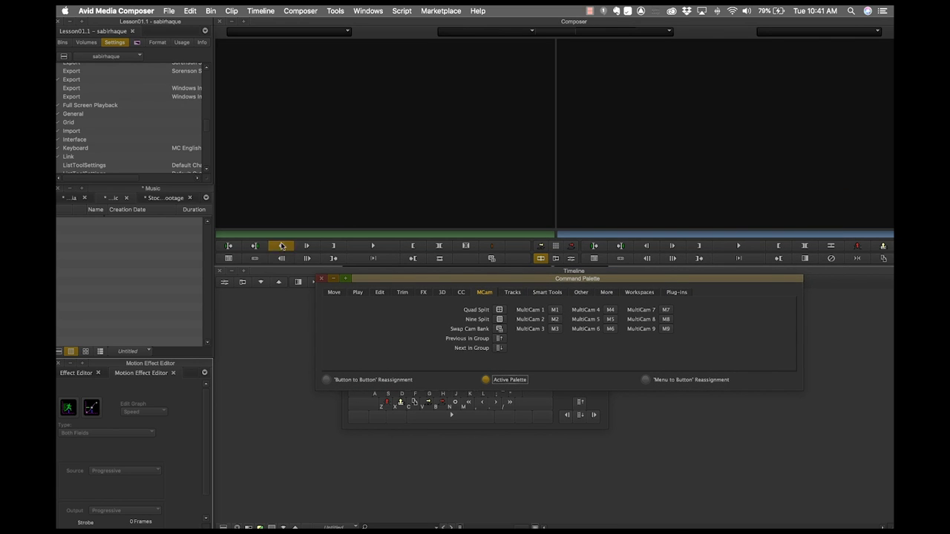
pyautogui.click(204, 198)
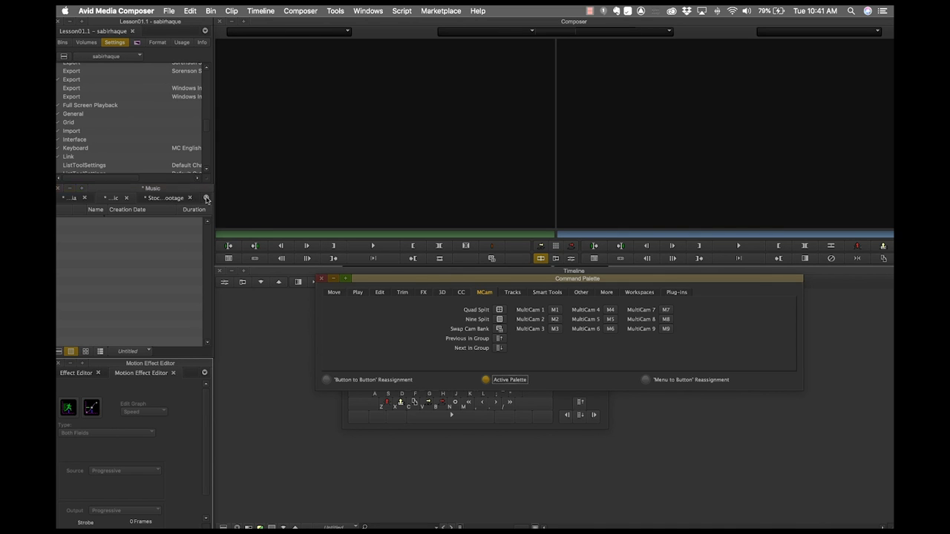
pyautogui.click(219, 211)
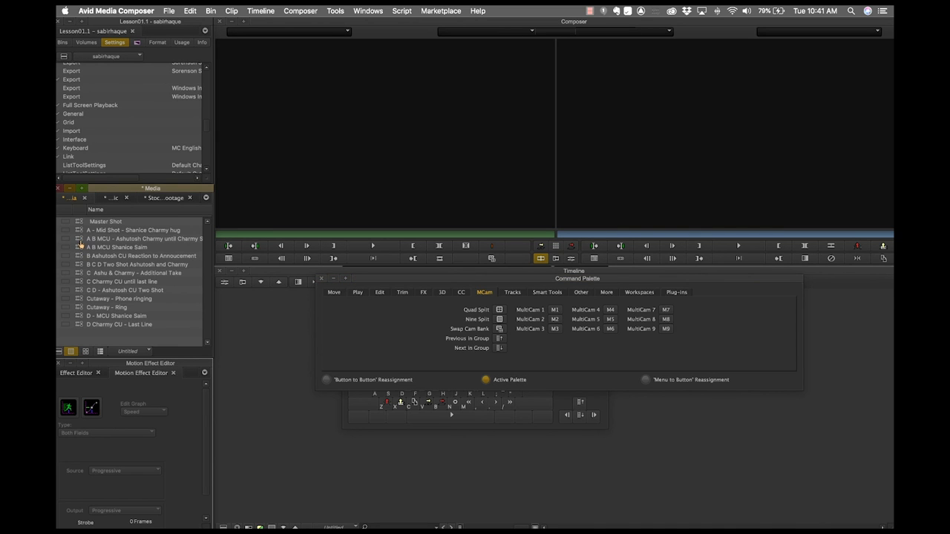
pyautogui.doubleClick(81, 239)
pyautogui.moveTo(507, 283); pyautogui.dragTo(450, 282)
pyautogui.click(410, 127)
pyautogui.click(420, 277)
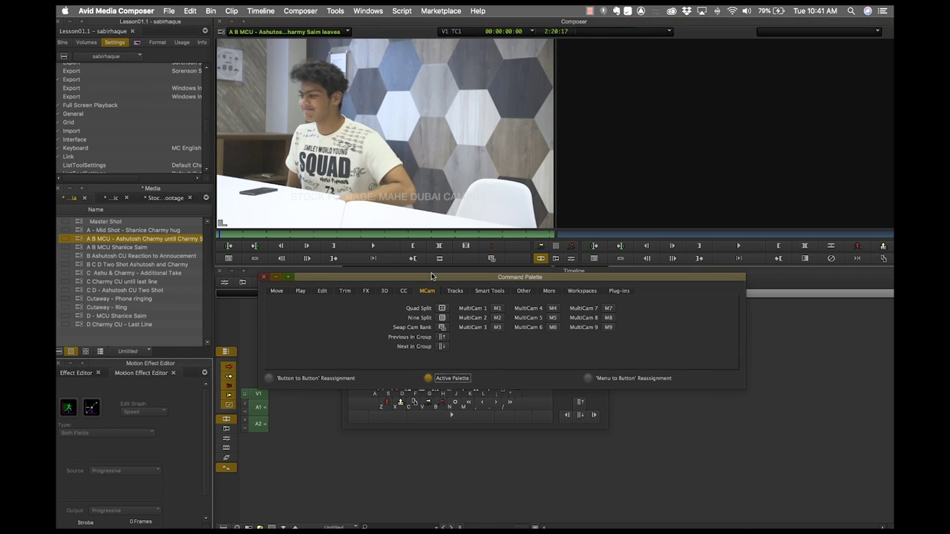
# Step: Play the loaded clip with the Command Palette's Play command and stop the playback
pyautogui.click(299, 291)
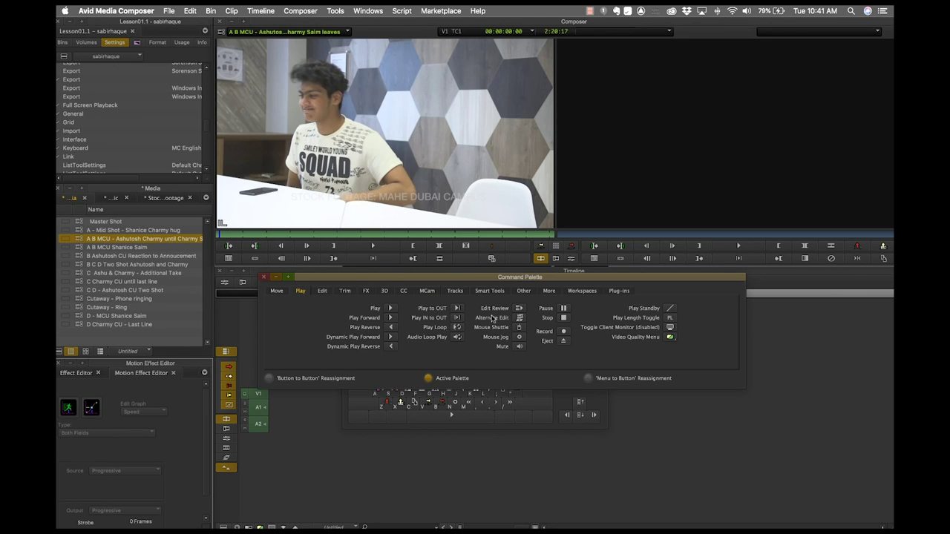
pyautogui.click(389, 308)
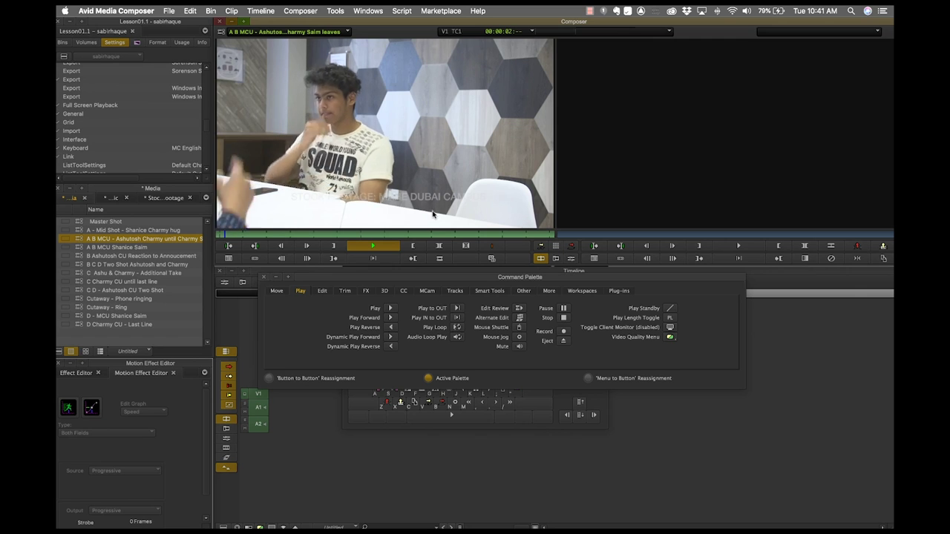
pyautogui.click(446, 353)
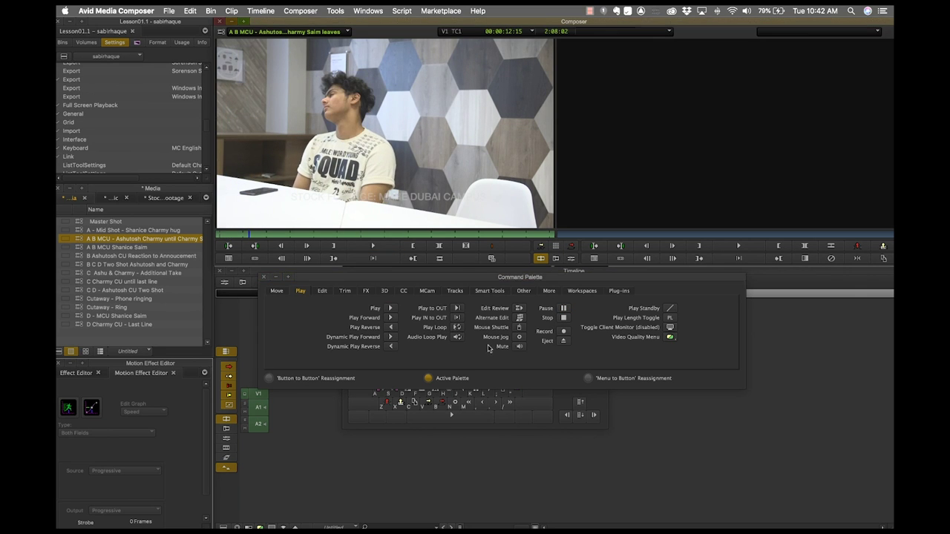
pyautogui.click(475, 351)
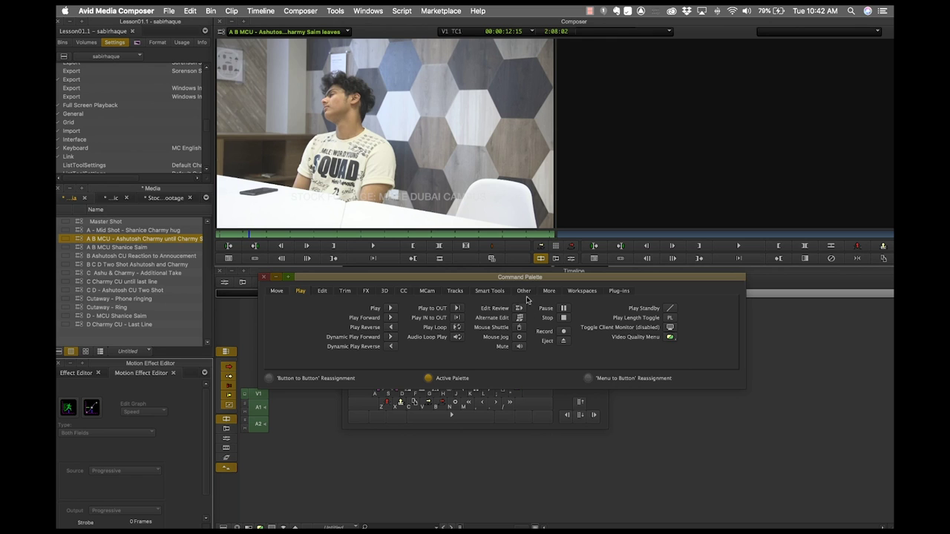
# Step: Assign the Audio EQ menu command to an empty button below the source monitor using Menu to Button Reassignment
pyautogui.moveTo(518, 280); pyautogui.dragTo(506, 250)
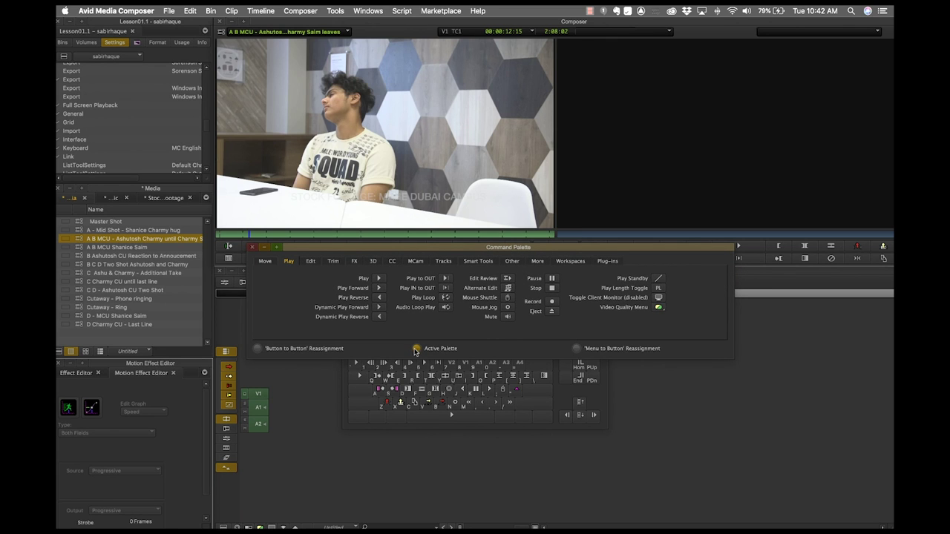
pyautogui.click(577, 348)
pyautogui.moveTo(579, 249); pyautogui.dragTo(577, 356)
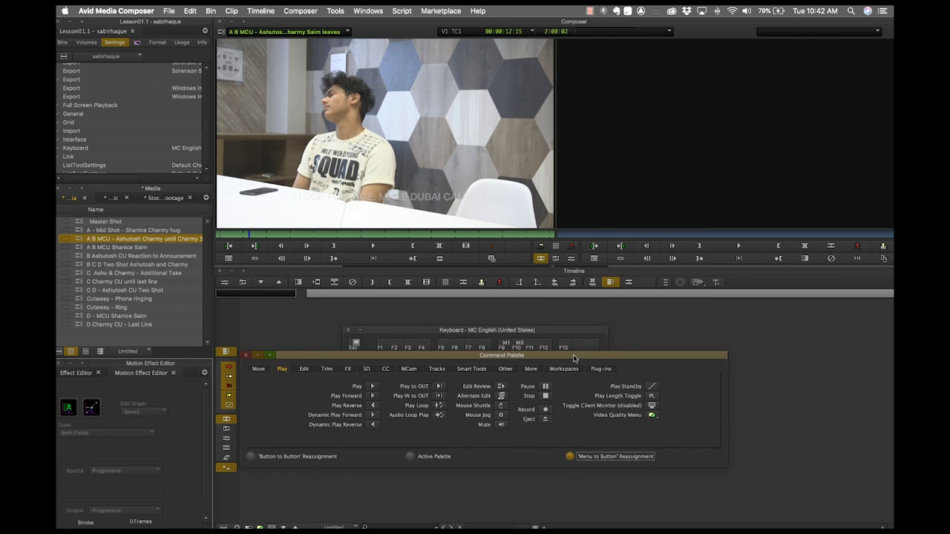
pyautogui.click(510, 259)
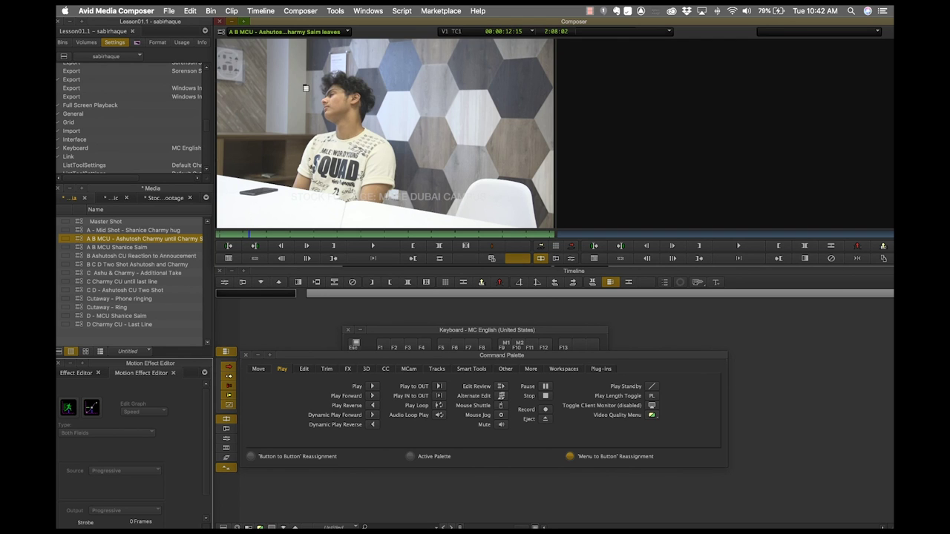
pyautogui.click(335, 11)
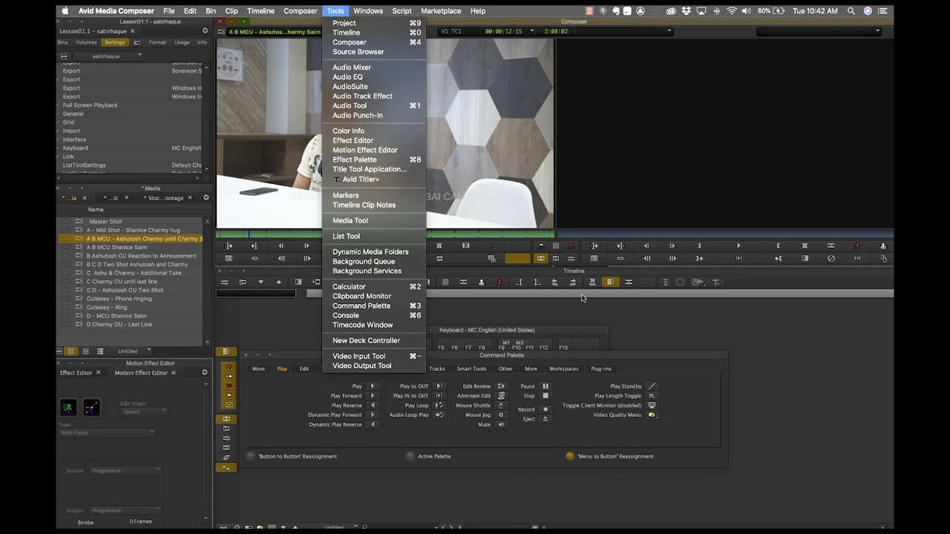
pyautogui.click(368, 79)
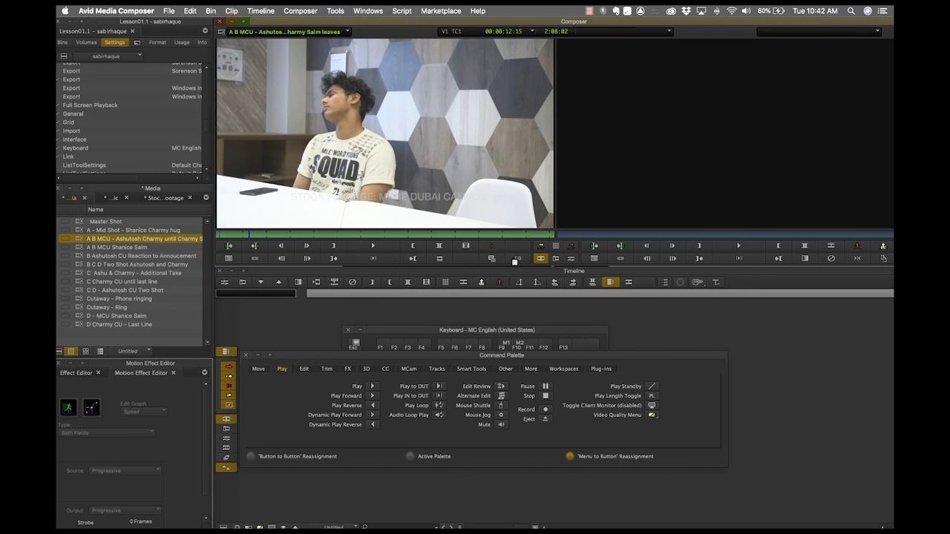
# Step: Replace the Swap Cam Bank button below the source monitor with Blank using Button to Button Reassignment
pyautogui.moveTo(327, 359); pyautogui.dragTo(392, 319)
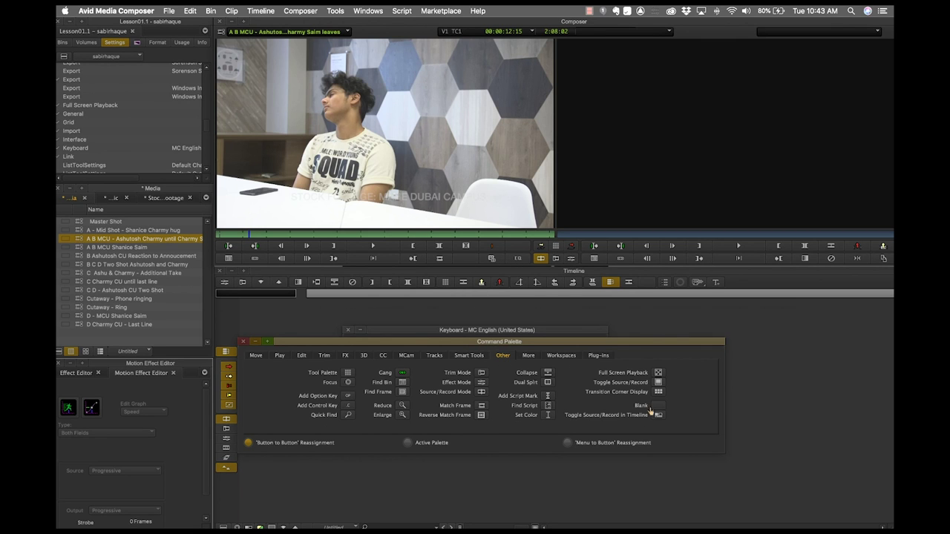
pyautogui.moveTo(660, 411); pyautogui.dragTo(493, 260)
# Step: Reposition the Command Palette above the keyboard layout, show its Trim commands, and set it to Active Palette
pyautogui.moveTo(493, 343); pyautogui.dragTo(517, 149)
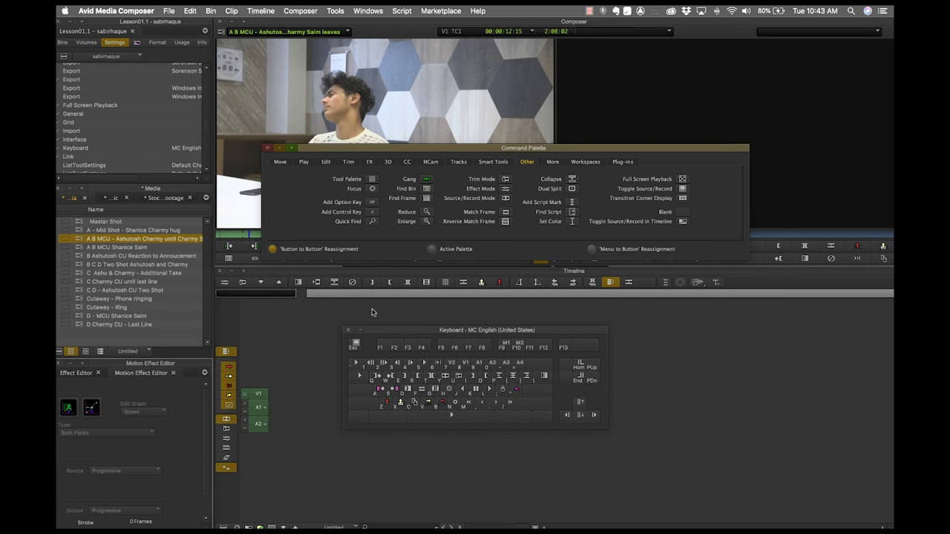
pyautogui.click(439, 329)
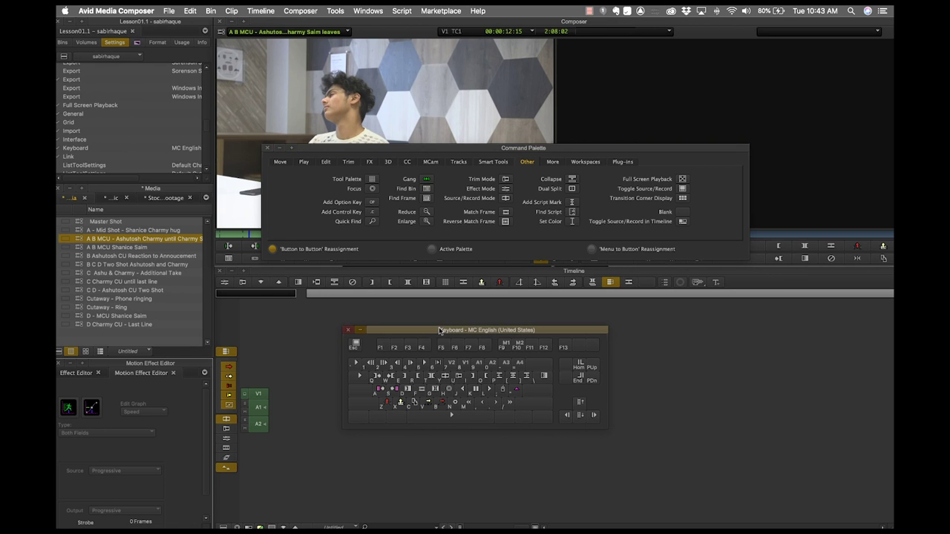
pyautogui.click(454, 151)
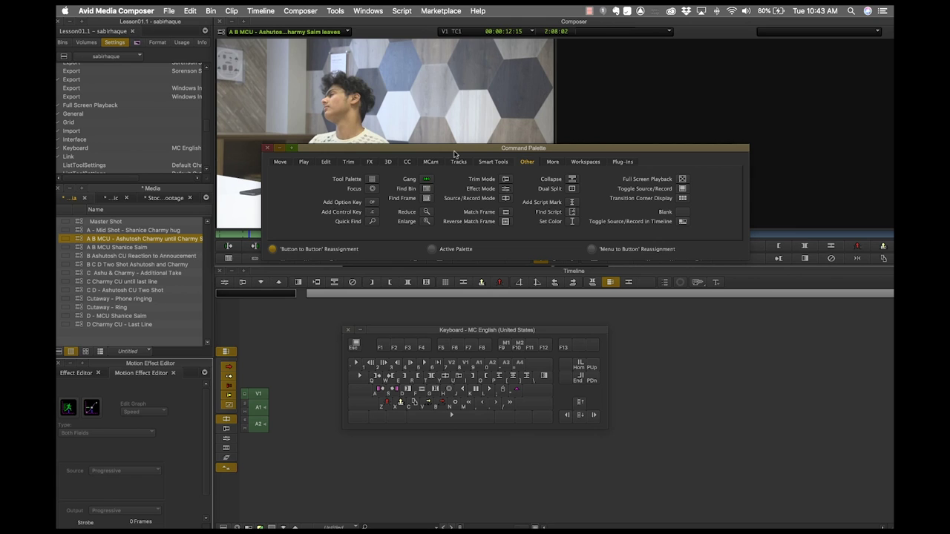
pyautogui.click(348, 163)
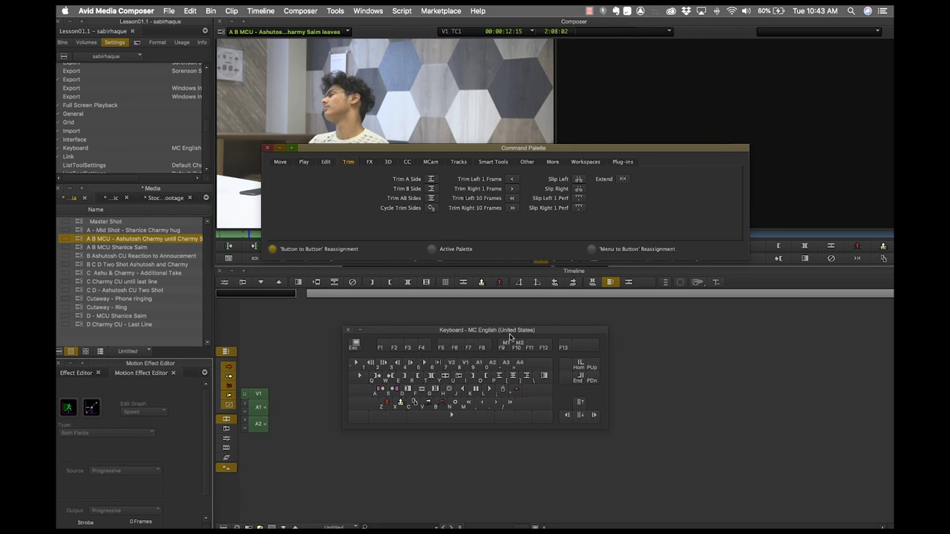
pyautogui.moveTo(472, 152); pyautogui.dragTo(482, 176)
pyautogui.click(417, 274)
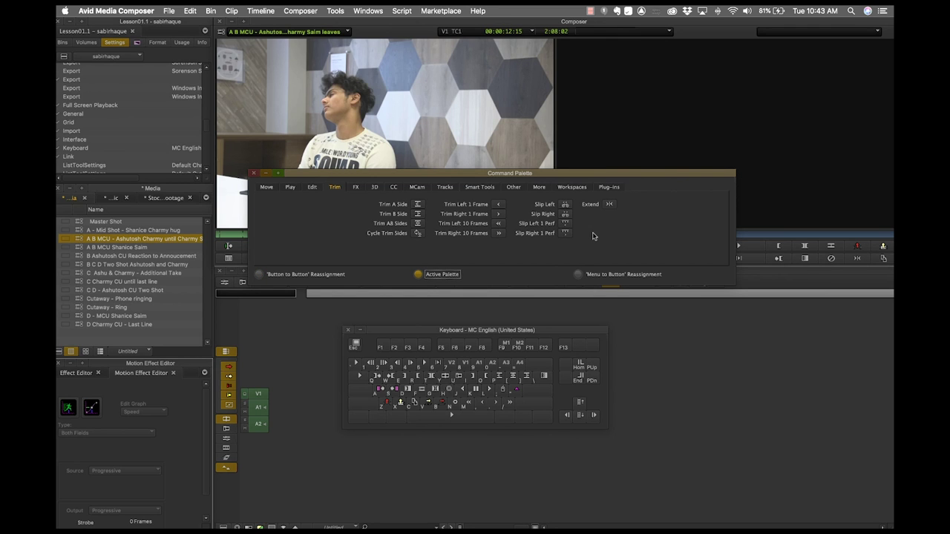
pyautogui.click(337, 11)
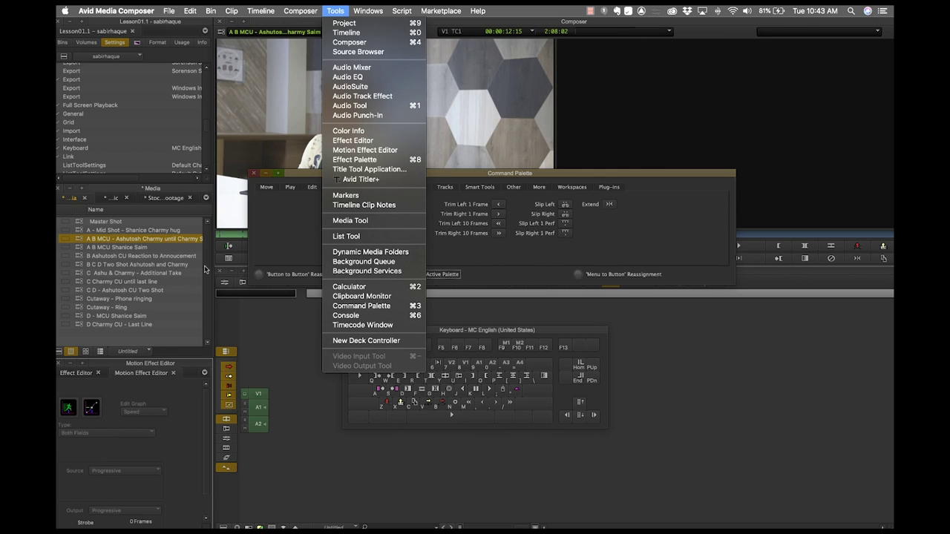
pyautogui.click(548, 178)
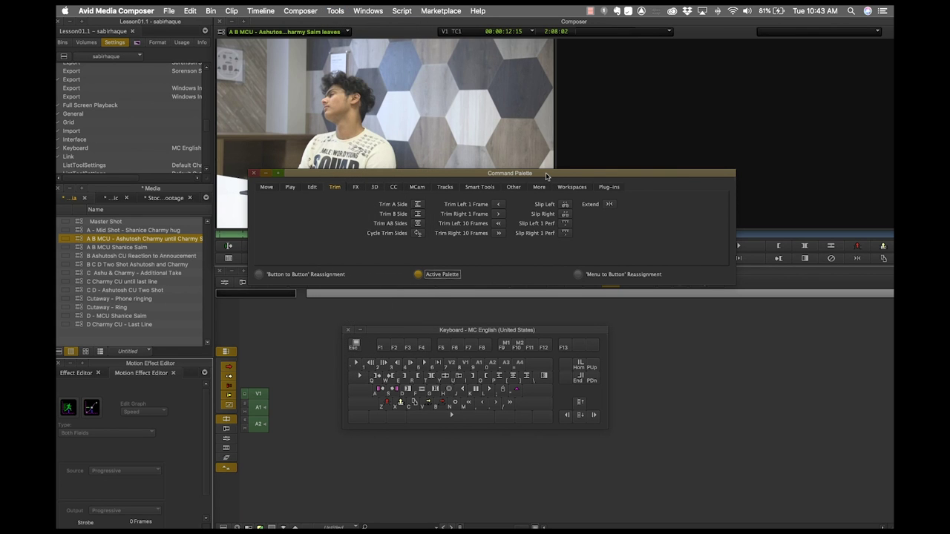